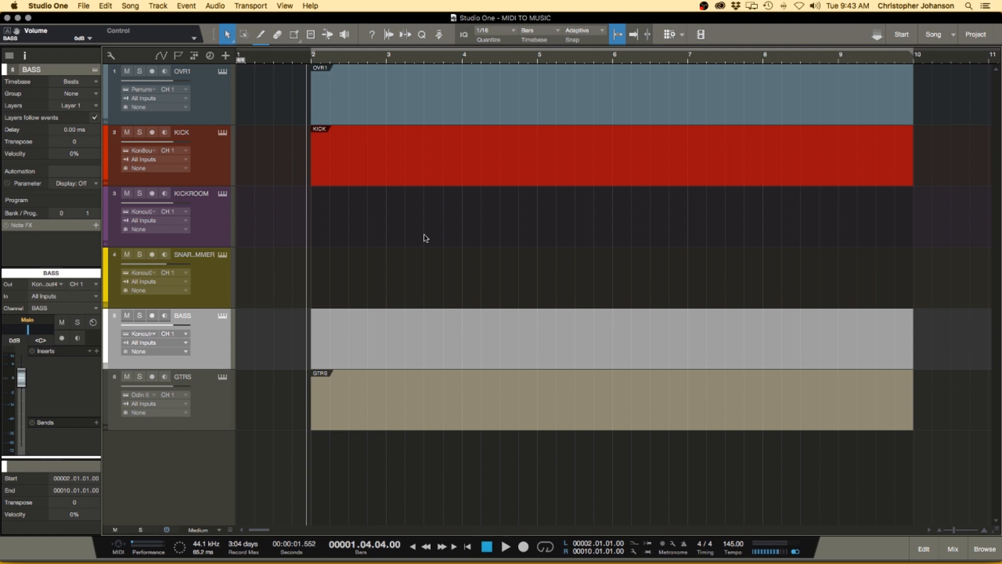
Show the mixer console and highlight the drum channels from OVR1 through FLOORVERB, ending with only OVR1 selected.
key("w")
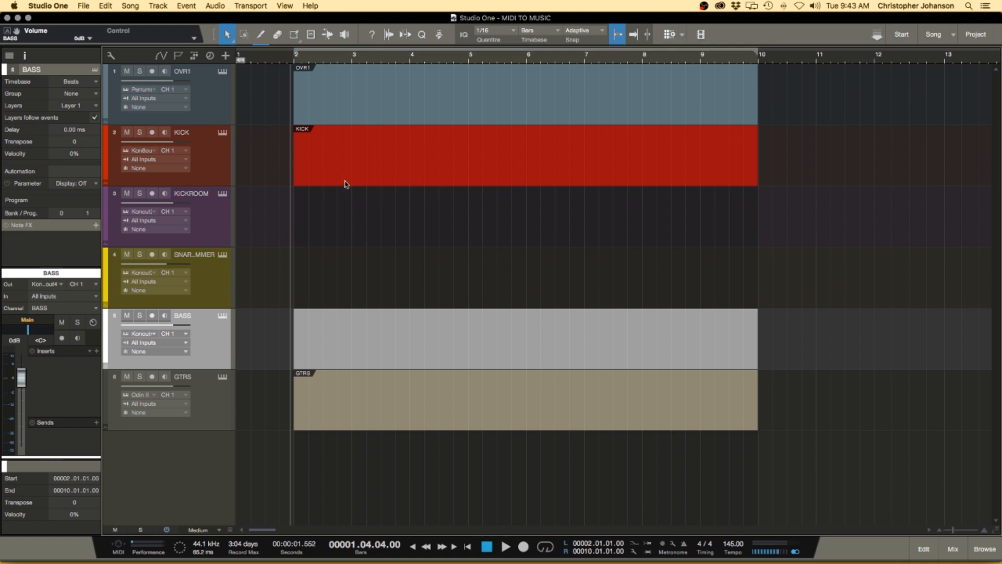
key("F3")
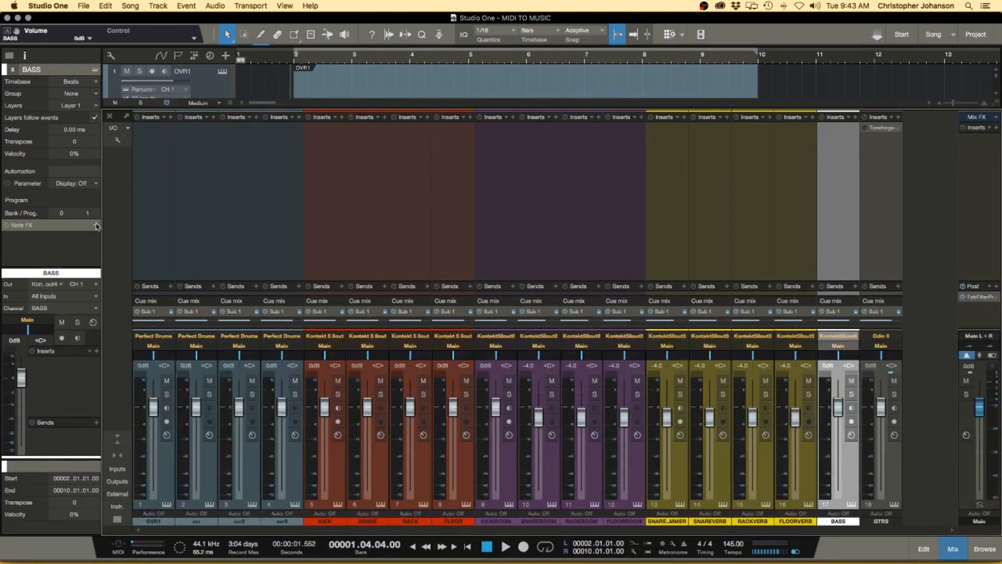
left_click(160, 189)
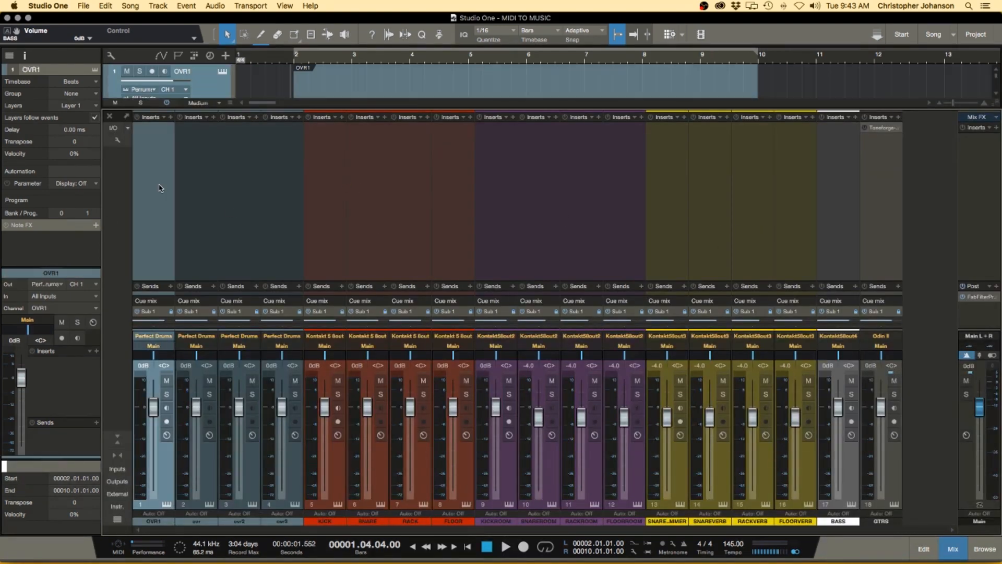
left_click(808, 189, "shift")
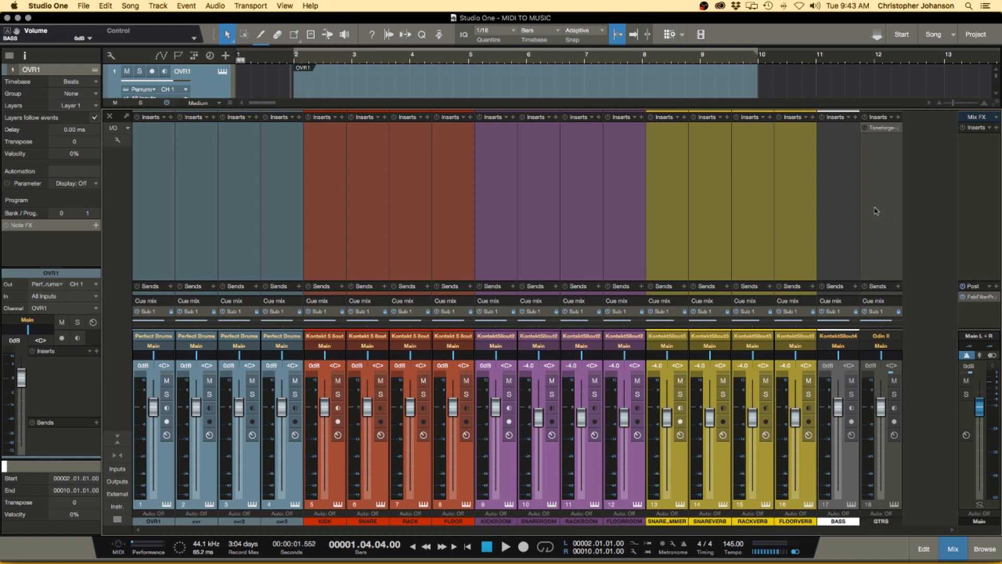
left_click(157, 235)
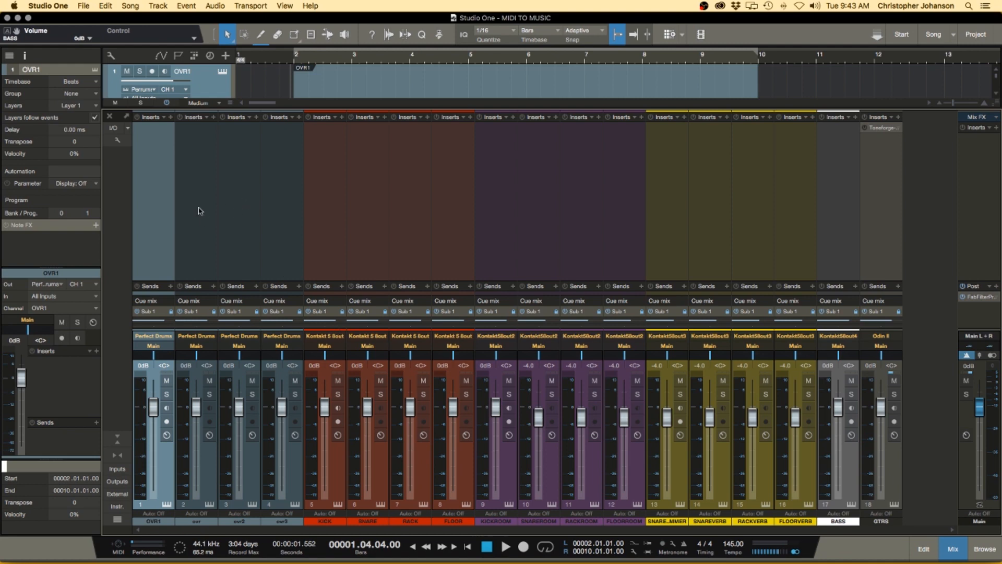
Inspect the Perfect Drums instrument on the OVR1 channel and the Kontakt instrument on the KICK channel.
left_click(167, 336)
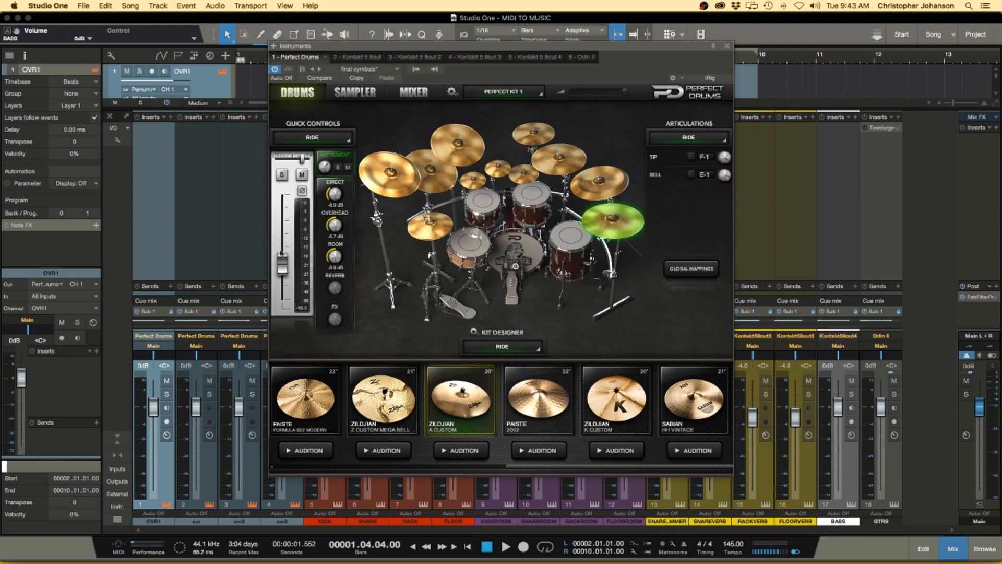
key("Escape")
left_click(352, 256)
left_click(327, 265)
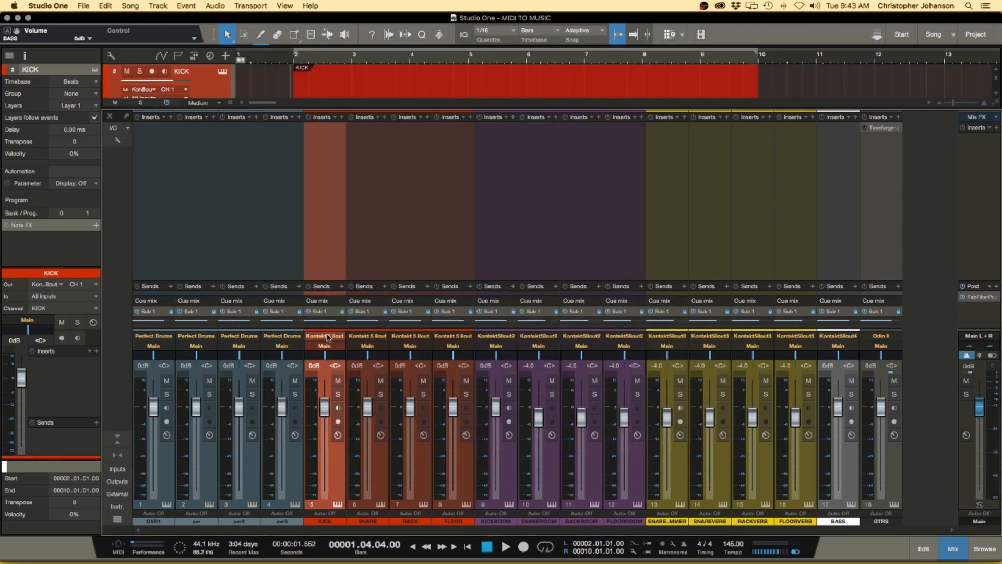
left_click(329, 336)
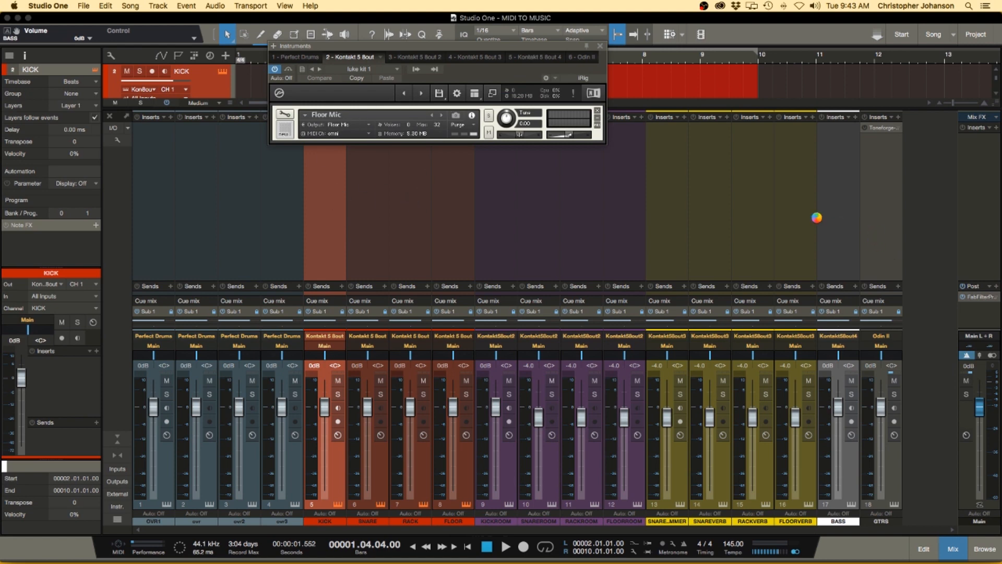
Inspect the Kontakt bass instrument on BASS and Odin II on GTRS, then return to the full arrangement view.
left_click(850, 219)
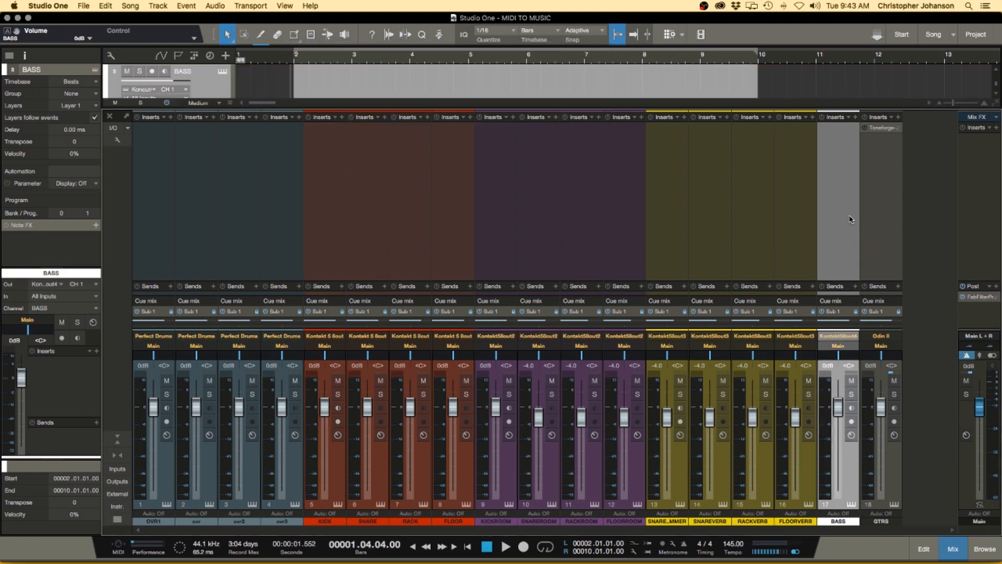
left_click(838, 336)
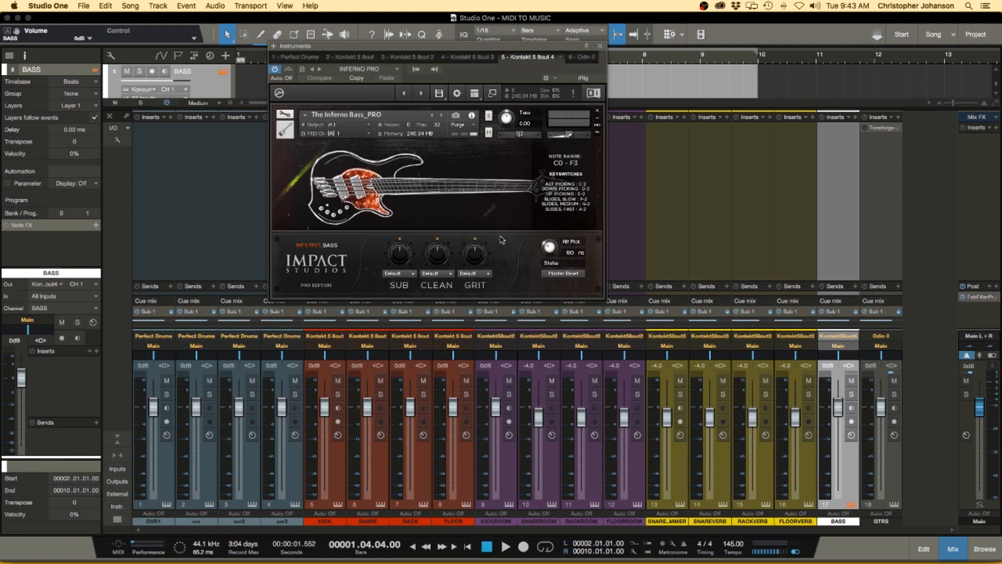
left_click(769, 210)
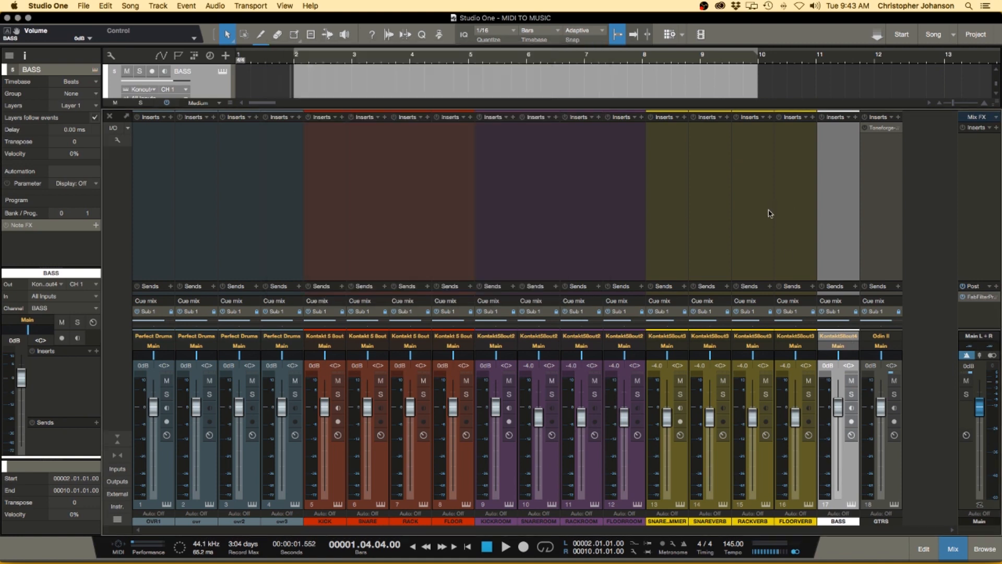
left_click(885, 336)
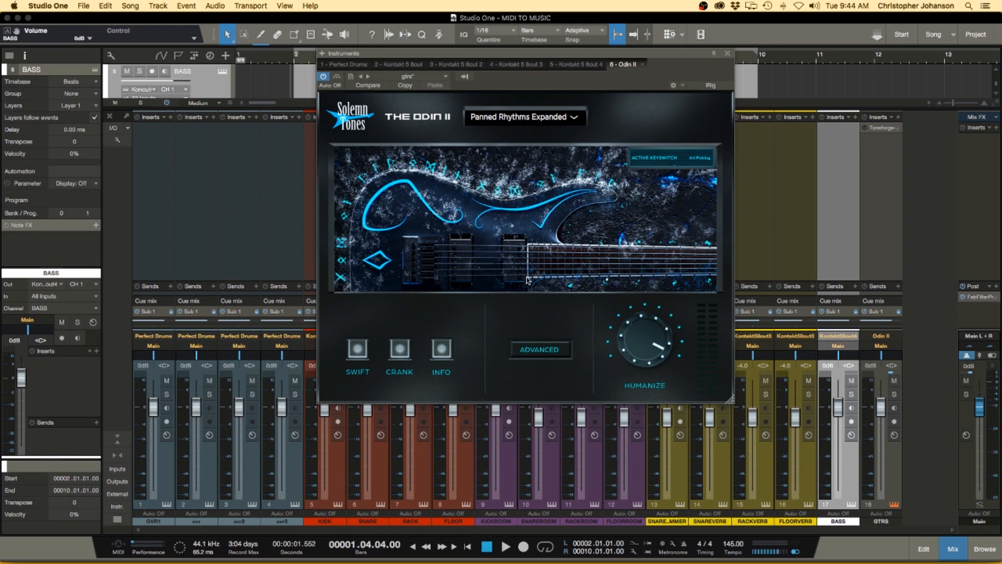
key("Escape")
key("F3")
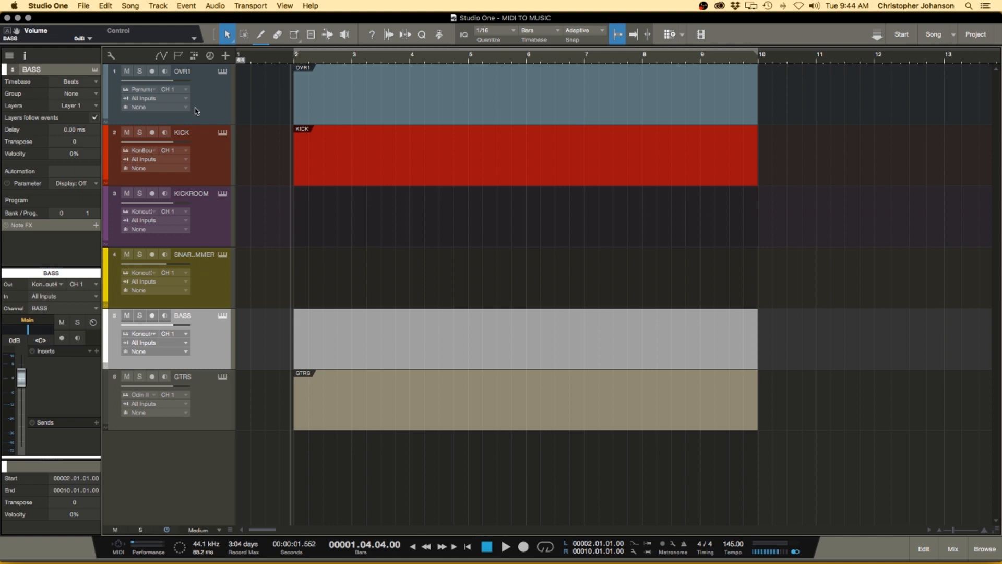
Go through the OVR1, KICK, KICKROOM and SNARESHIMMER tracks in the arrangement by selecting each one.
left_click(214, 101)
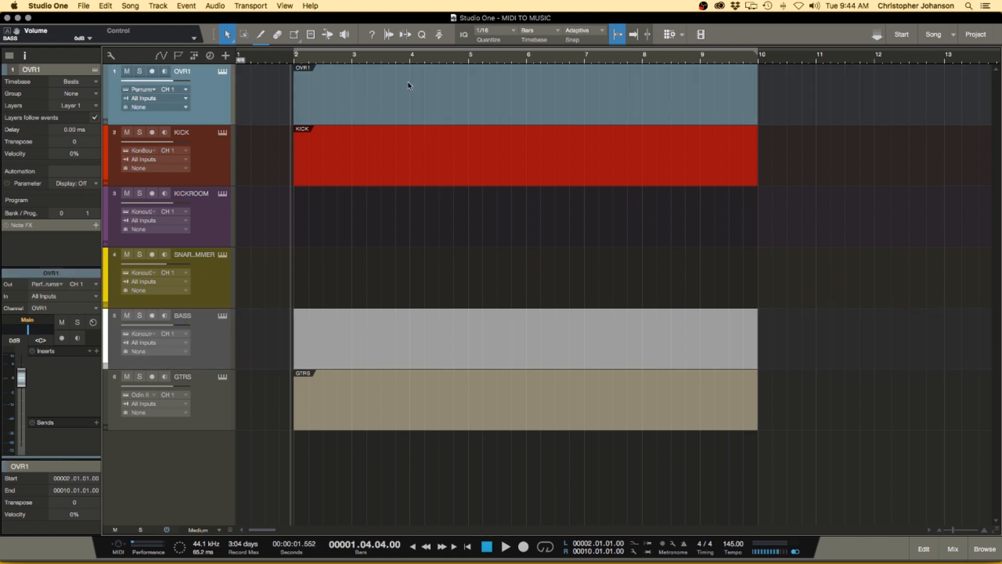
left_click(225, 178)
left_click(211, 234)
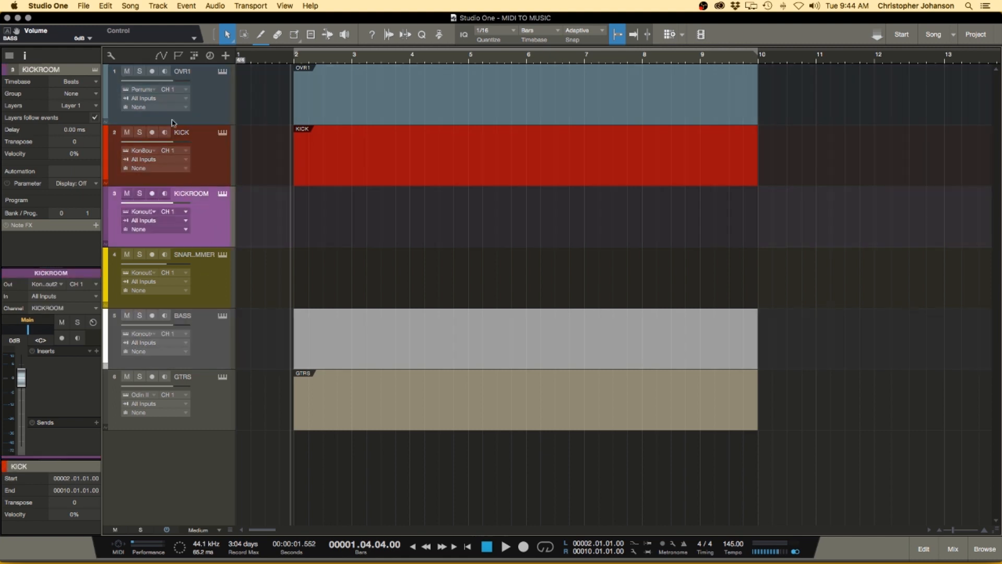
left_click(194, 169)
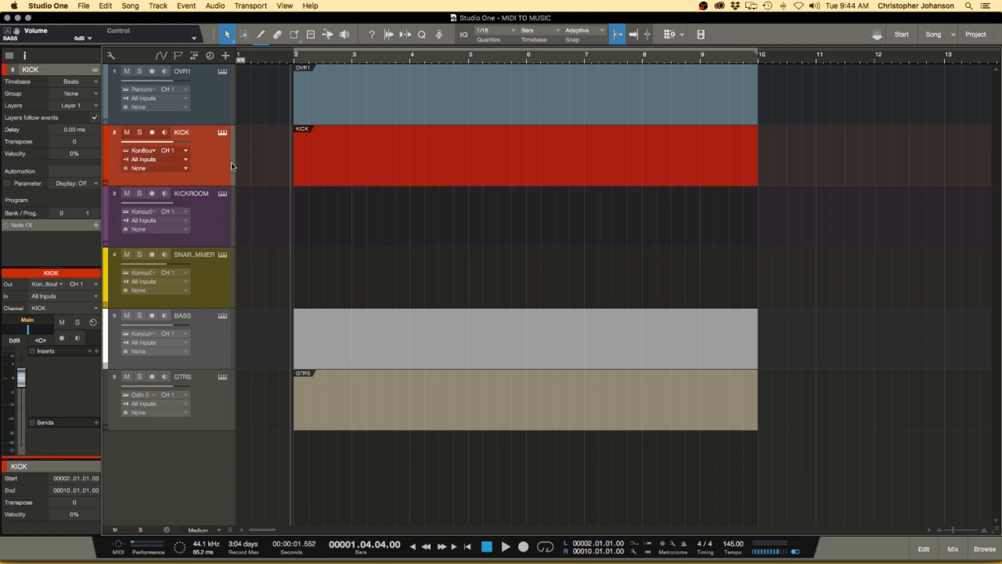
left_click(202, 225)
left_click(196, 270)
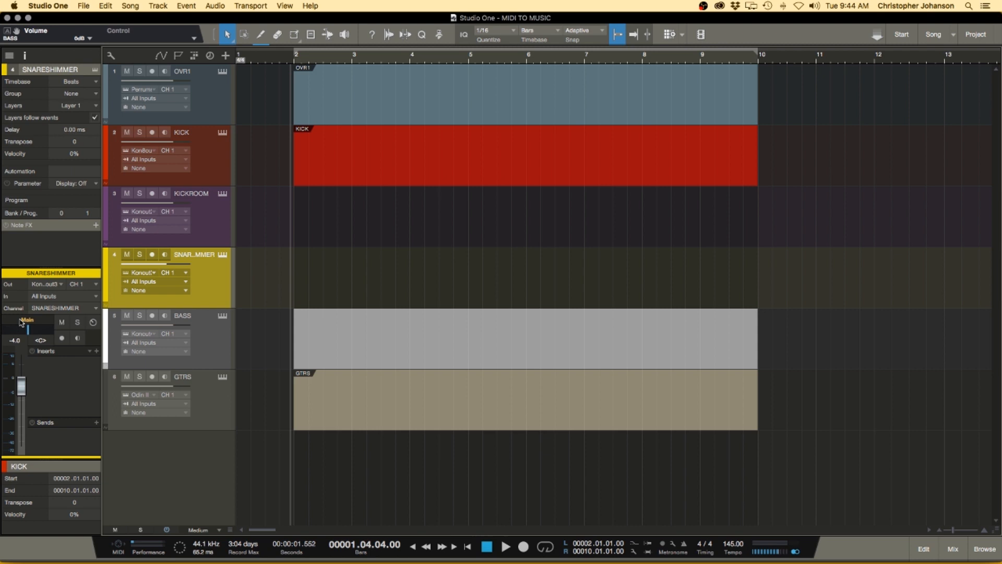
Inspect the SNARESHIMMER track's Kontakt instrument and the first Kontakt 5 8out instance, then close the instrument window.
left_click(223, 255)
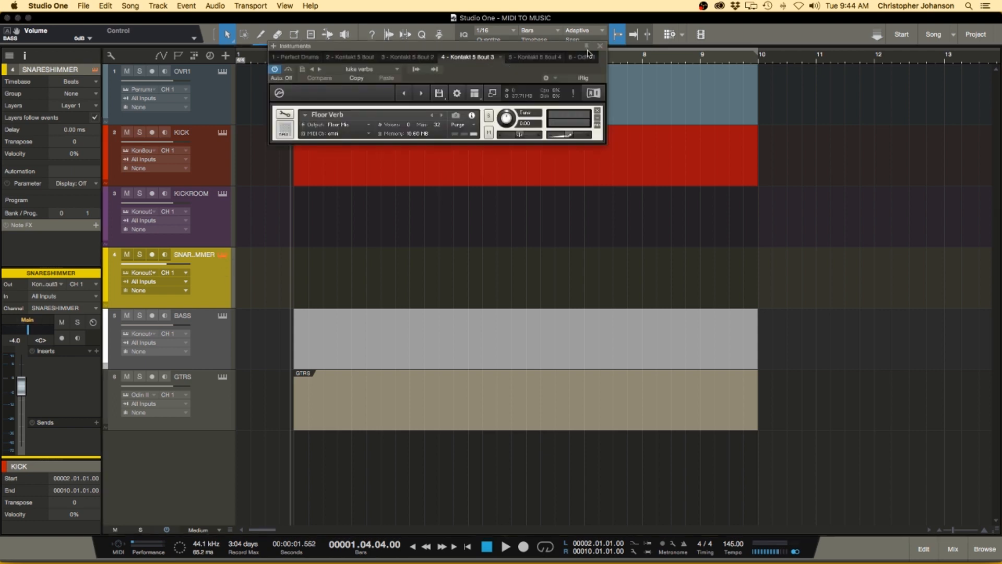
left_click(355, 57)
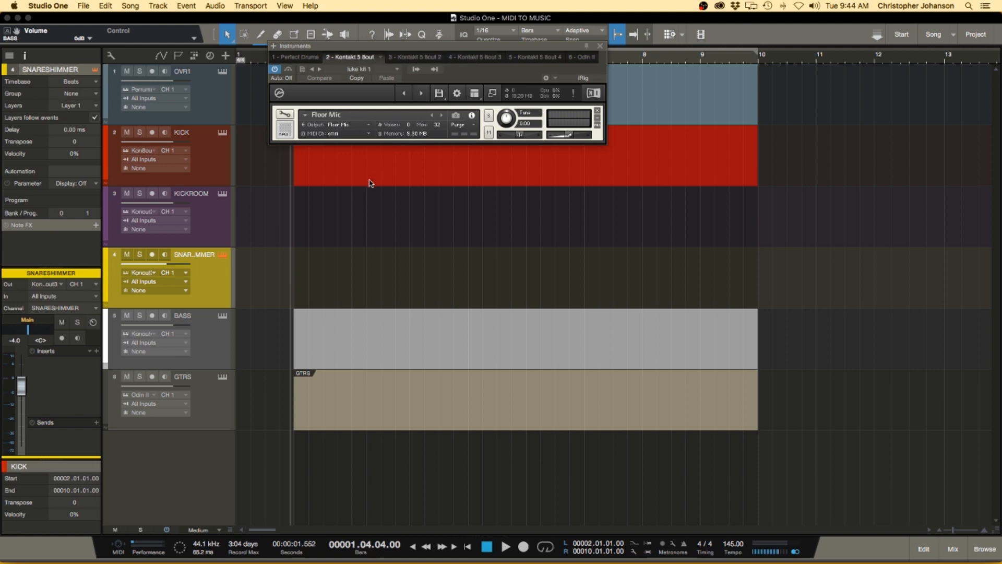
left_click(600, 47)
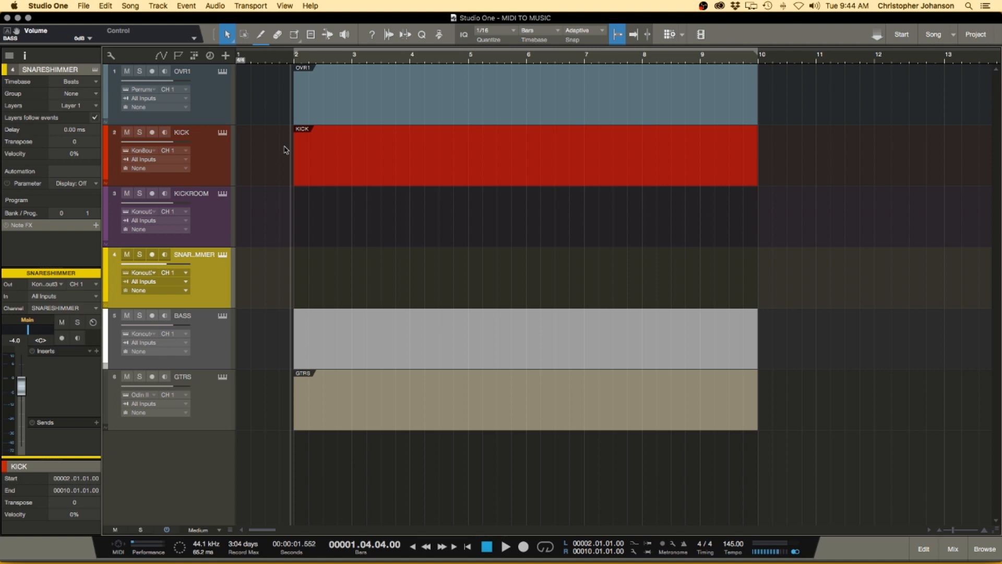
Open the KICK event in the note editor and set the editor's quantize value to 1/8.
left_click(336, 164)
double_click(336, 164)
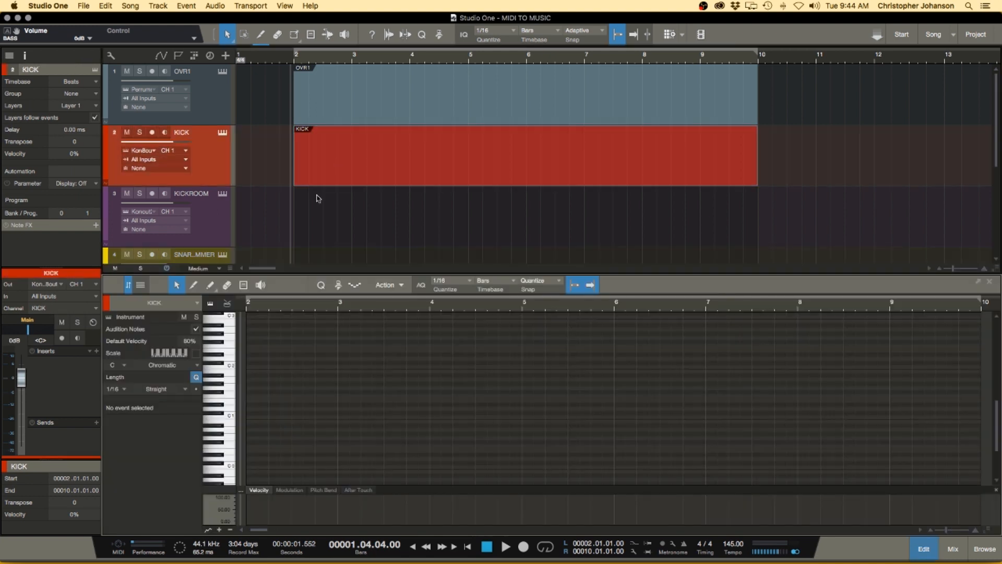
left_click(453, 283)
left_click(505, 294)
Add eighth-note C1 kicks at 2.1, 2.2, 2.2.3 and 2.3 in the KICK event and play them back.
scroll(309, 390, "down", 3)
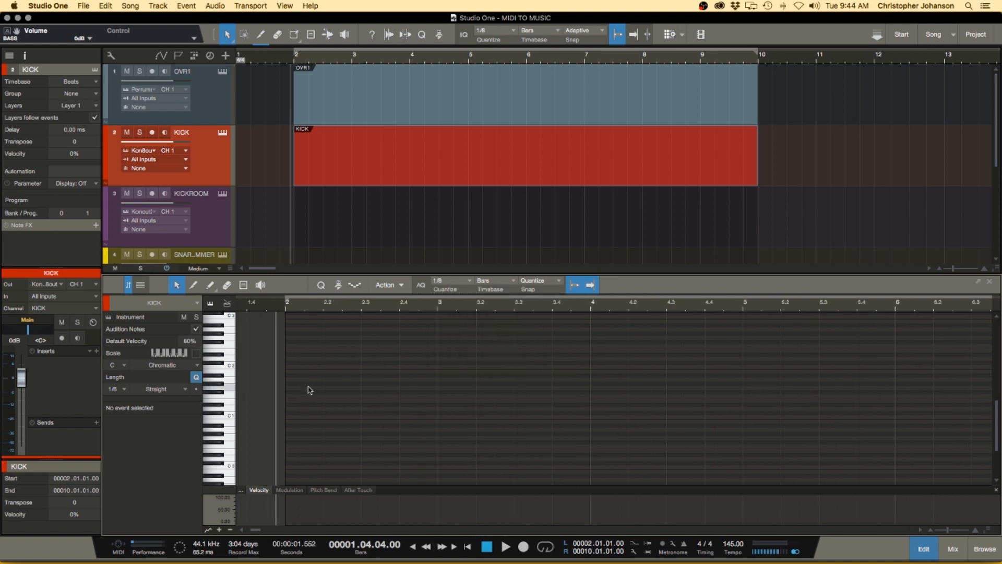
left_click(293, 417)
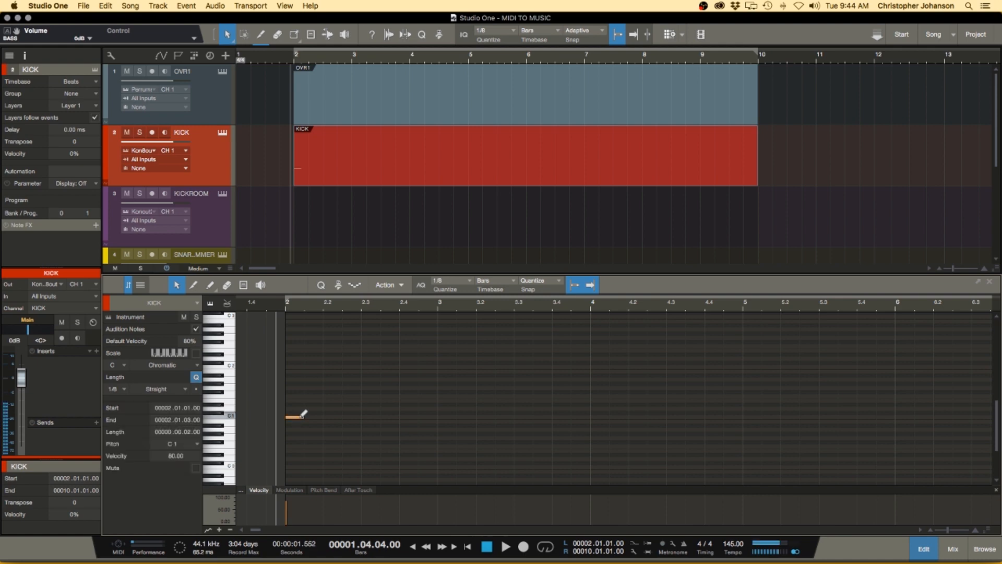
left_click(332, 417)
left_click(370, 417)
left_click(346, 417)
scroll(331, 432, "right", 1)
scroll(330, 437, "up", 1)
key("space")
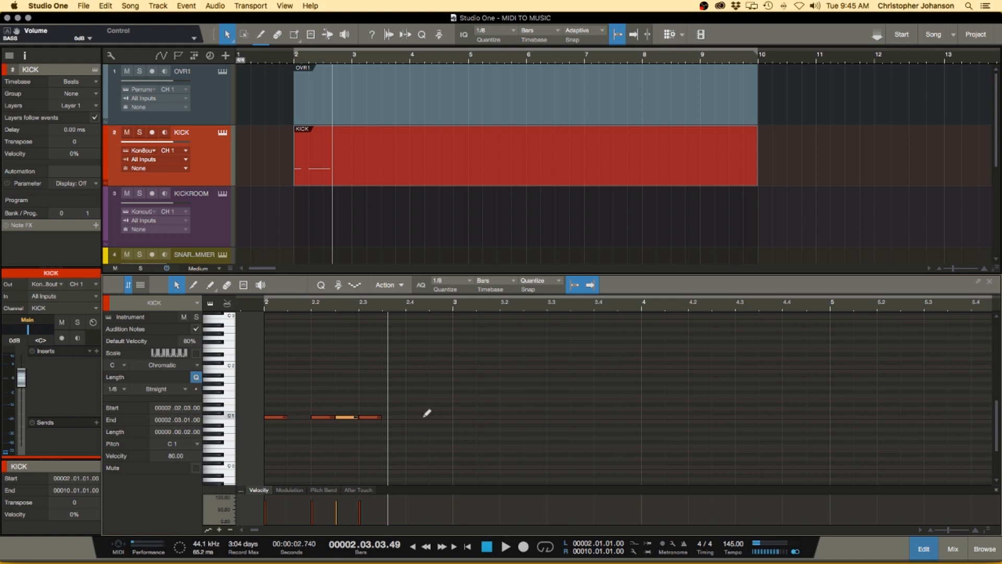
Add an eighth-note C1 at 2.4.3 and an eighth-note D1 at 3.1, and audition the result.
left_click(441, 417)
left_click(461, 410)
key("space")
scroll(358, 364, "right", 1)
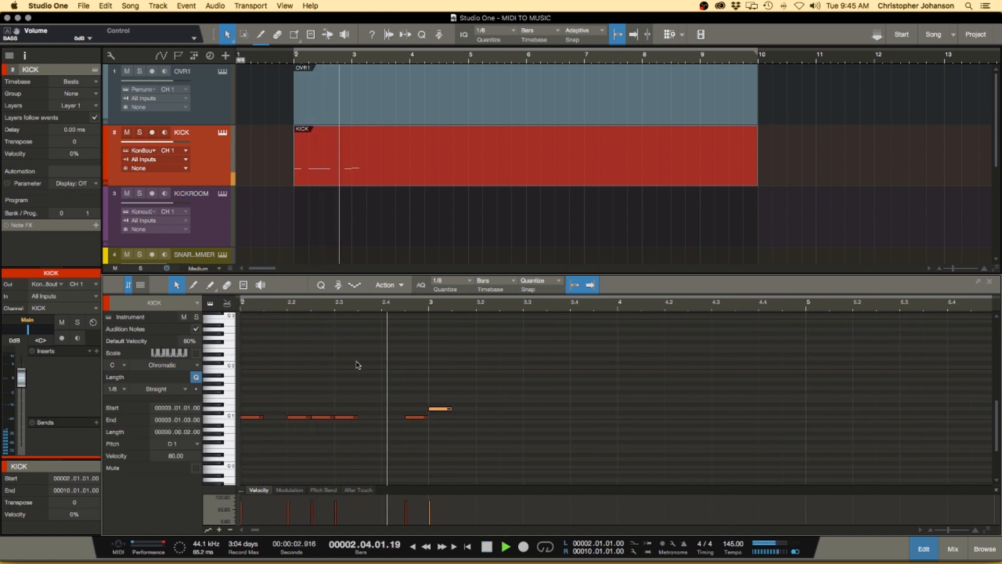
key("space")
scroll(356, 364, "right", 1)
scroll(357, 364, "up", 1)
Set quantize to 1/16 and fill beat 4 of bar 2 with four sixteenth C1 notes, shortening the existing eighth note.
left_click(438, 281)
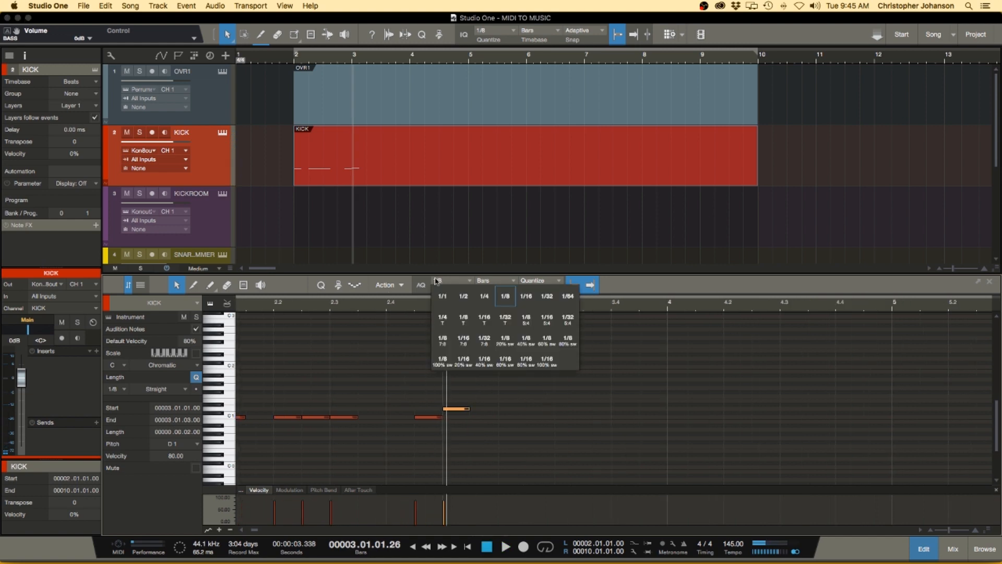
left_click(527, 296)
left_click(394, 417)
left_click(407, 417)
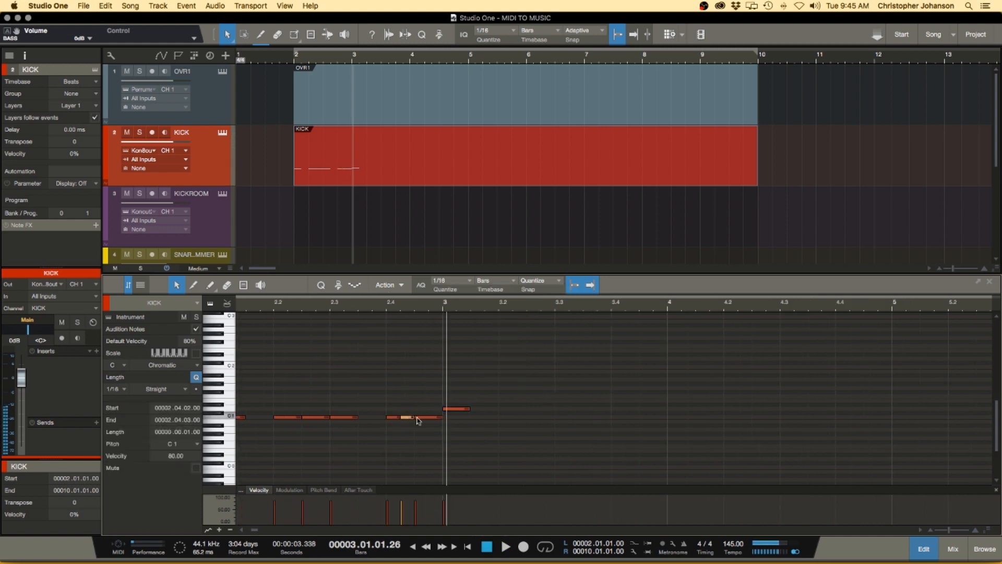
left_click_drag(441, 417, 430, 418)
left_click(436, 417, "super")
Play the pattern from bar 2 and add sixteenth C1 notes at 3.1.4 and 3.2.3.
scroll(418, 409, "down", 5)
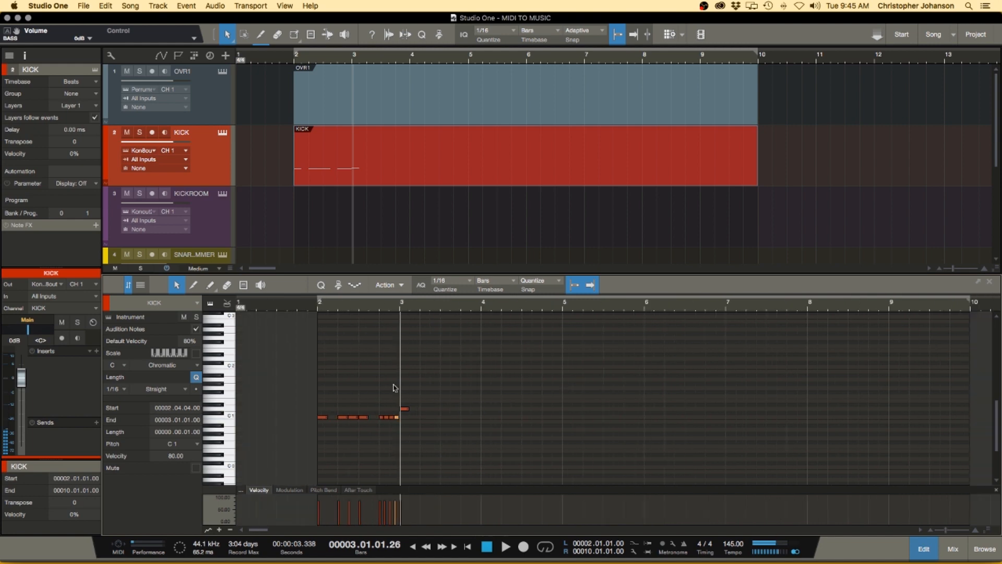
left_click(319, 307)
key("space")
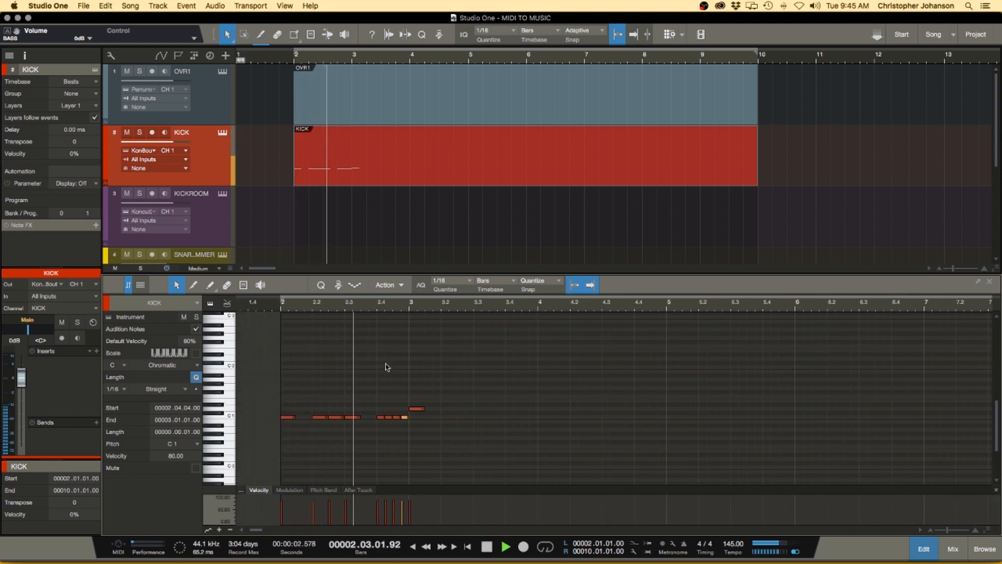
scroll(407, 396, "up", 2)
key("space")
scroll(432, 441, "up", 2)
left_click(413, 417, "super")
left_click(452, 417, "super")
key("space")
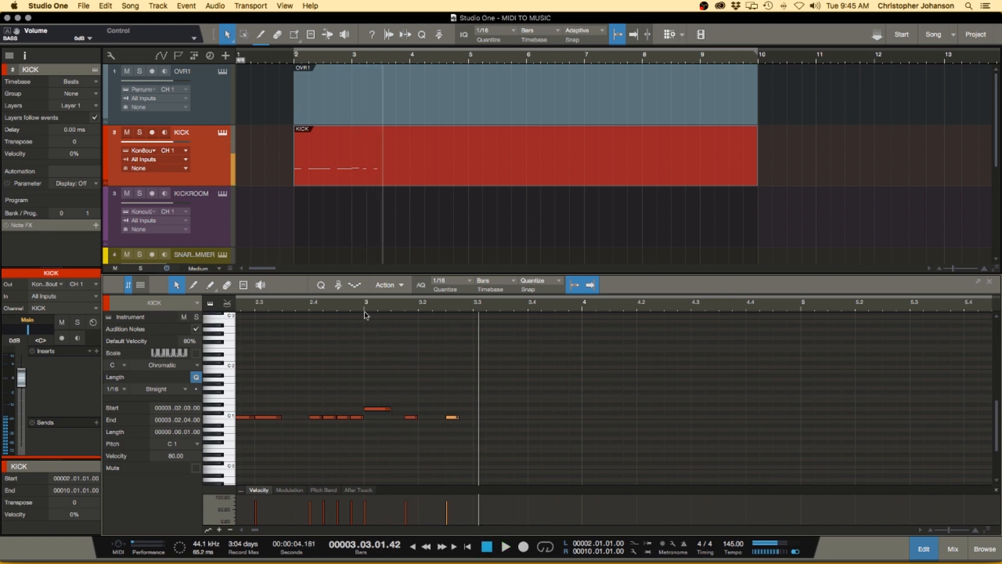
left_click(473, 401)
key("space")
Add sixteenth C1 notes at 3.3.1 to 3.3.3, 3.4.1 and 3.4.2, D1 notes at 3.4.3 and 3.4.4, and play from bar 2.
left_click(479, 417, "super")
left_click(492, 417, "super")
left_click(506, 417, "super")
left_click(534, 417, "super")
left_click(547, 417, "super")
left_click(561, 408, "super")
left_click(574, 408, "super")
key("w")
scroll(287, 314, "left", 2)
left_click(277, 305)
key("space")
left_click(265, 307)
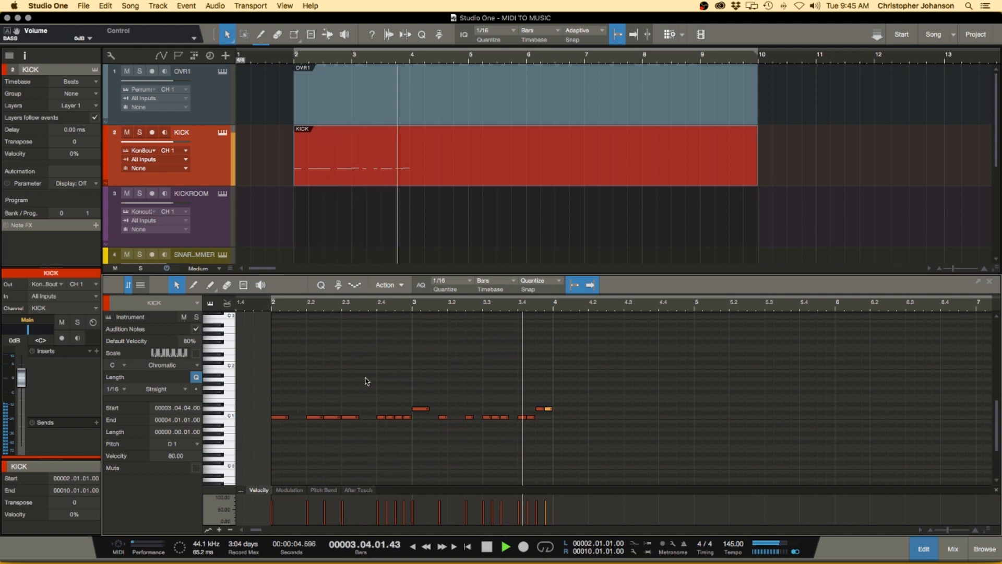
key("space")
Add sixteenth C1 notes in bar 4 at 4.1.1, 4.1.4, 4.2.3, 4.2.4 and 4.3.1.
scroll(510, 436, "right", 1)
scroll(538, 420, "up", 3)
left_click(494, 417)
left_click(556, 417)
left_click(617, 417)
left_click(660, 417)
left_click(640, 416)
Add sixteenth C1 notes at 4.3.3 and 4.4.3, and play the pattern back from bar 4.
key("space")
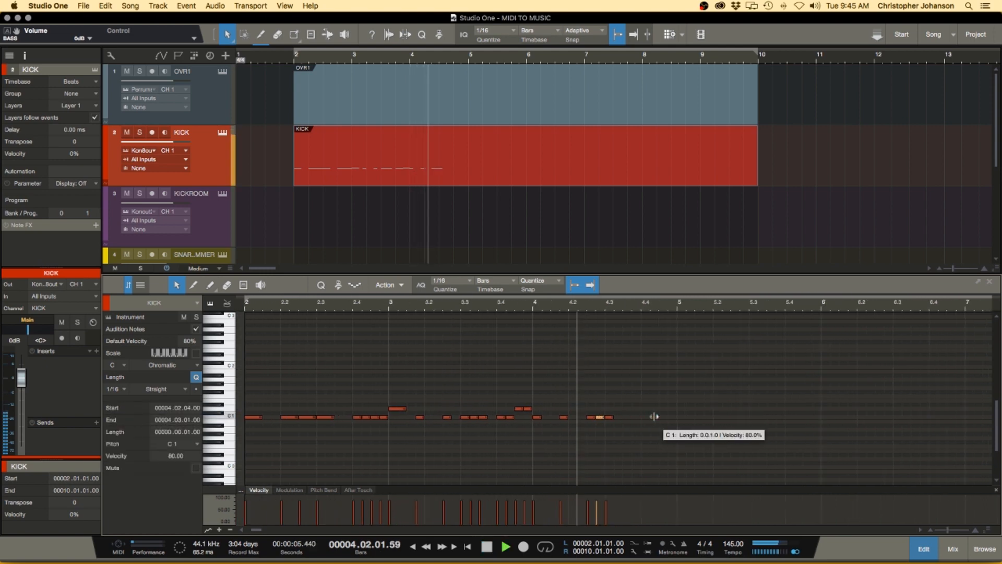
left_click(529, 310)
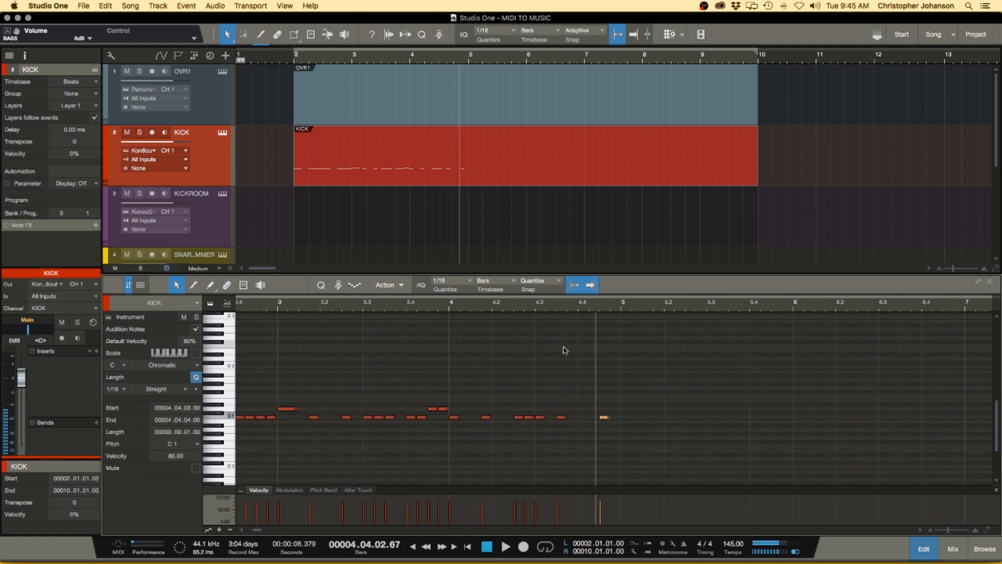
left_click(452, 310)
key("space")
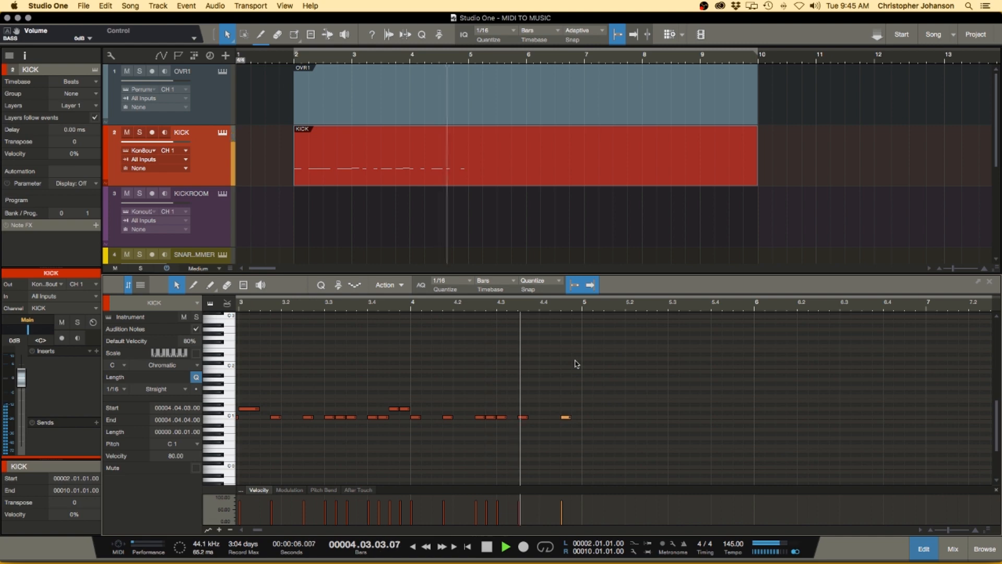
key("space")
Add a continuous run of sixteenth C1 notes from 5.1.1 through 5.2.4, followed by a D#1 note at 5.3.1.
left_click(610, 417)
left_click(626, 417)
left_click(637, 417)
left_click(658, 417)
left_click(673, 405)
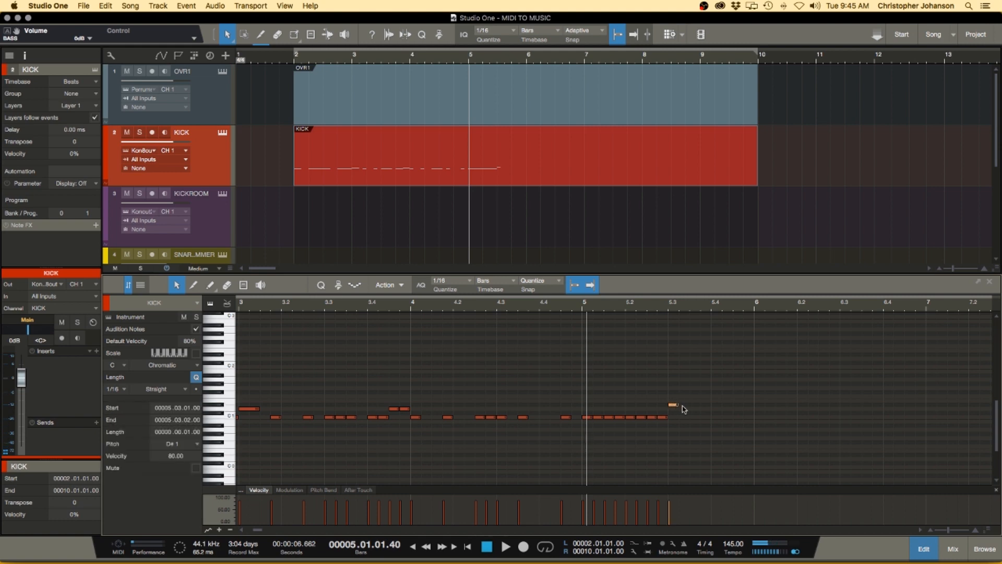
Fill bar 5 from 5.3.1 to 5.4.4 with sixteenth-note pairs on D1, G1, D1 and F1.
left_click(683, 408)
left_click(694, 392)
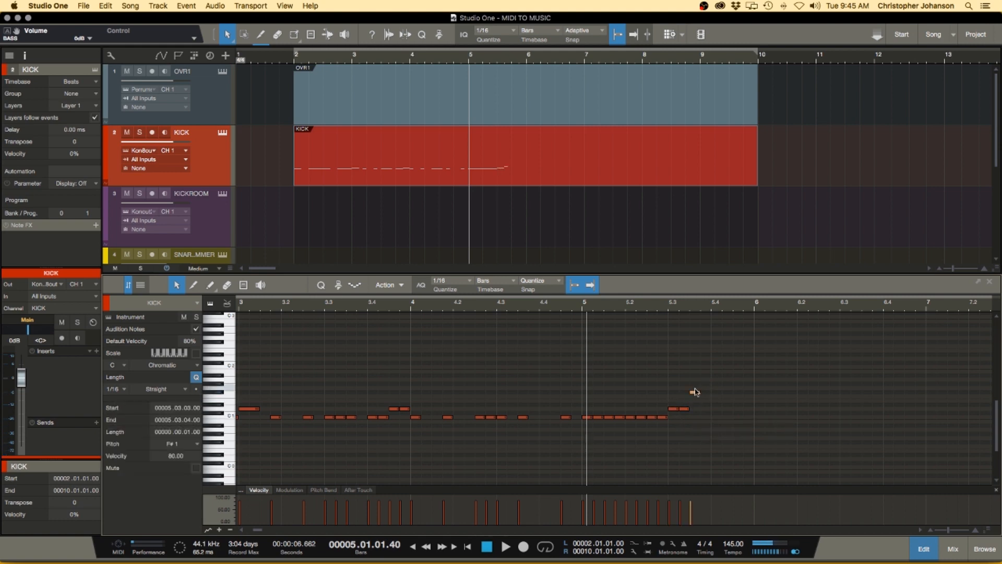
left_click(717, 408)
left_click(727, 408)
left_click(737, 396)
left_click(747, 396)
Play the kick pattern from bar 5, restarting playback from the beginning.
key("space")
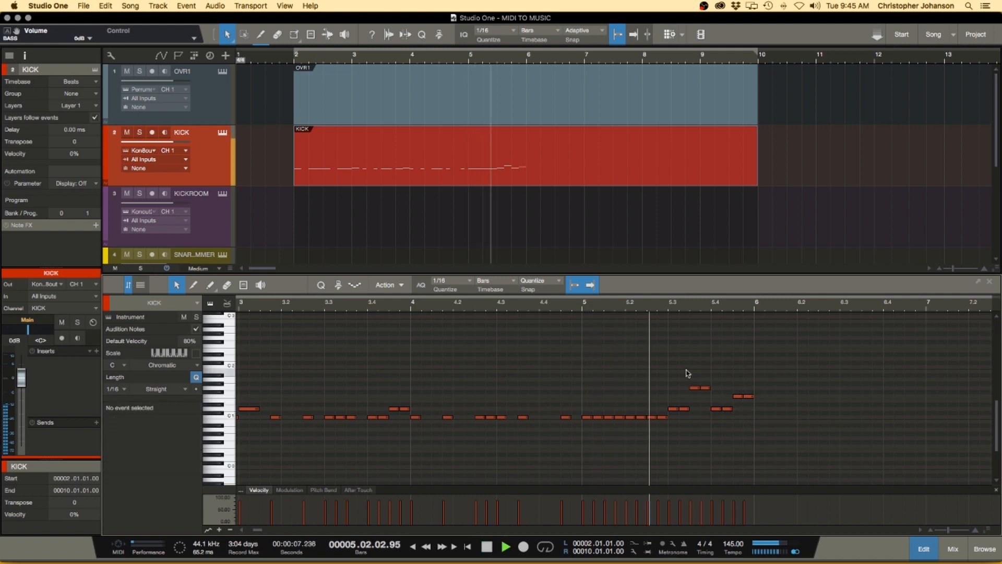
key("w")
key("space")
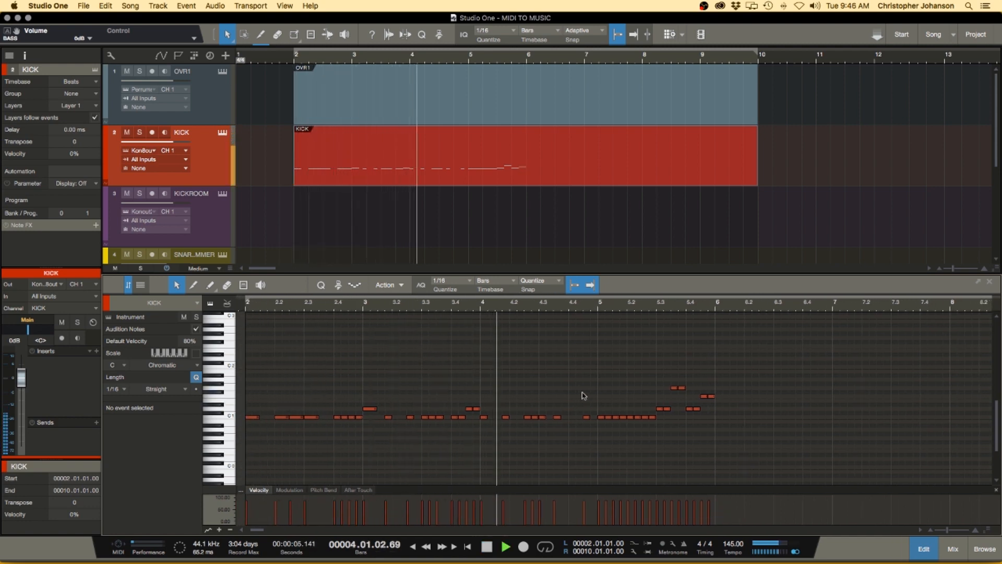
Layer D1 notes over the bar 5 C1 run at 5.1.1 and 5.2.1, and play from bar 5.
left_click(555, 417)
left_click_drag(556, 419, 556, 410)
left_click(554, 426)
left_click(558, 416, "super")
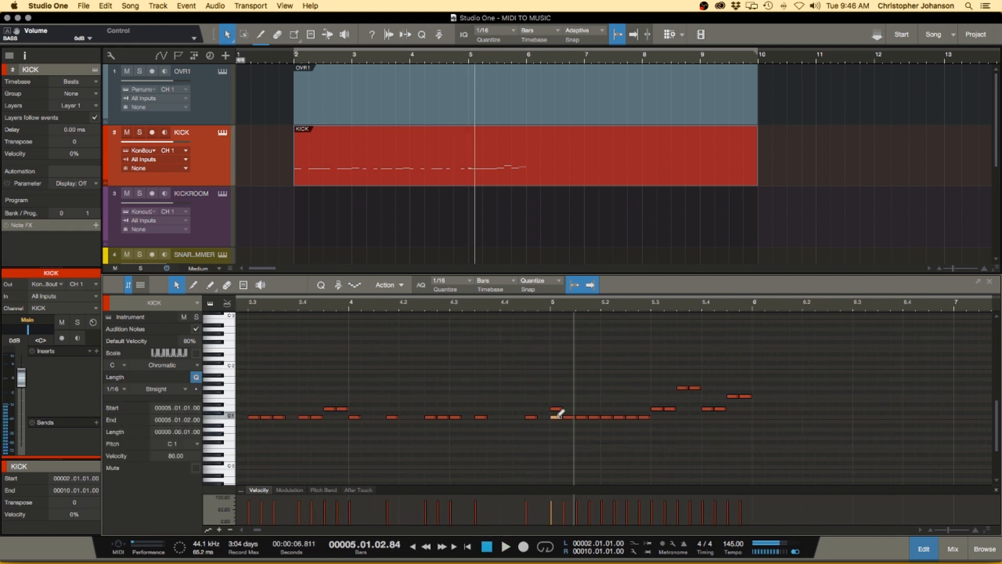
key("space")
left_click(551, 305)
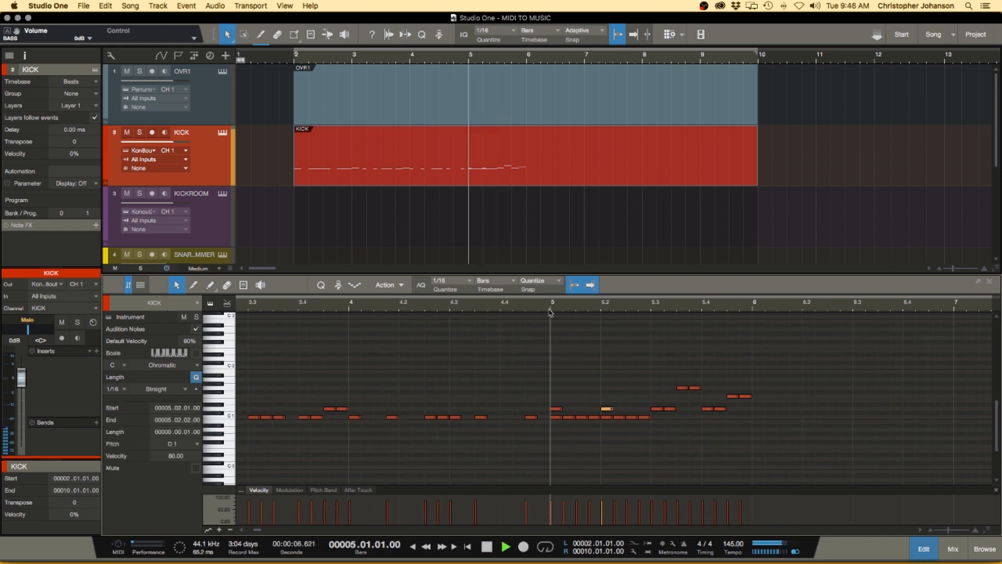
scroll(573, 358, "down", 5)
scroll(430, 360, "up", 3)
key("space")
Duplicate all kick notes from bars 2 to 5 into bars 6 to 9.
scroll(427, 360, "left", 2)
left_click(415, 357)
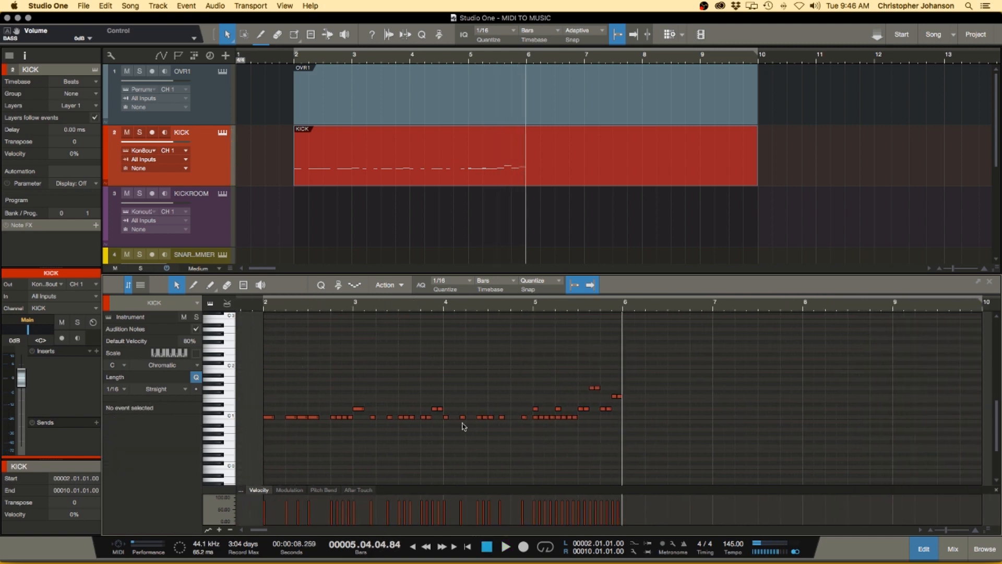
left_click_drag(255, 327, 759, 443)
left_click(881, 442)
left_click_drag(254, 360, 790, 438)
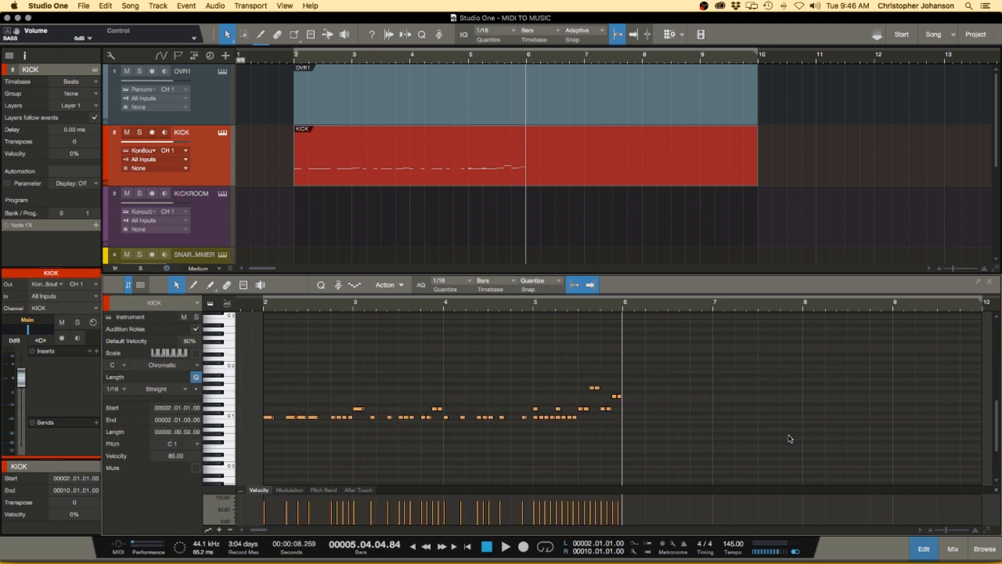
key("d")
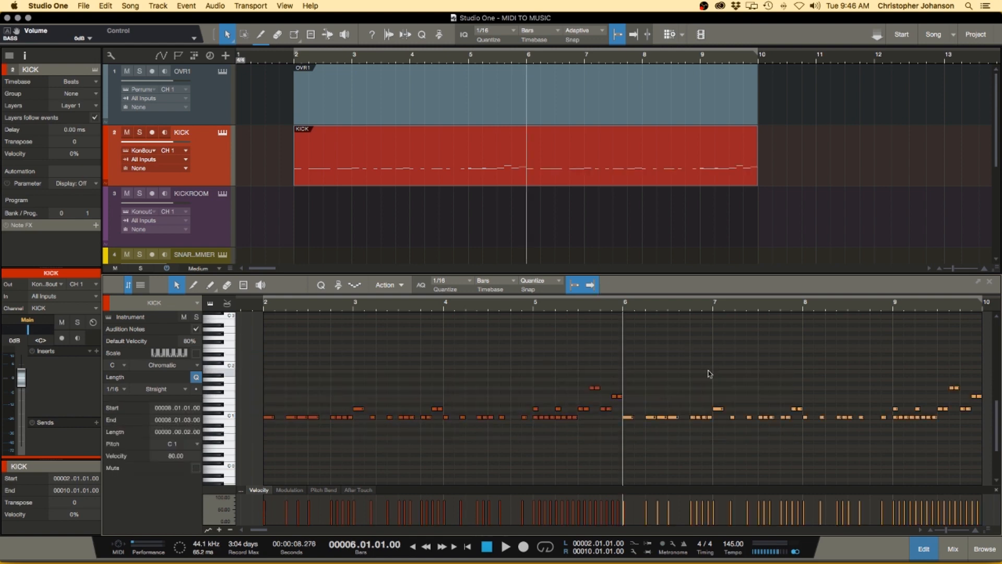
Change the pitches of three copied notes: 6.3.1 to D1, 7.1.1 to B0 and 7.3.1 to D1.
scroll(656, 313, "right", 3)
left_click(599, 436)
left_click_drag(593, 418, 637, 424)
scroll(637, 417, "up", 3)
left_click(636, 410)
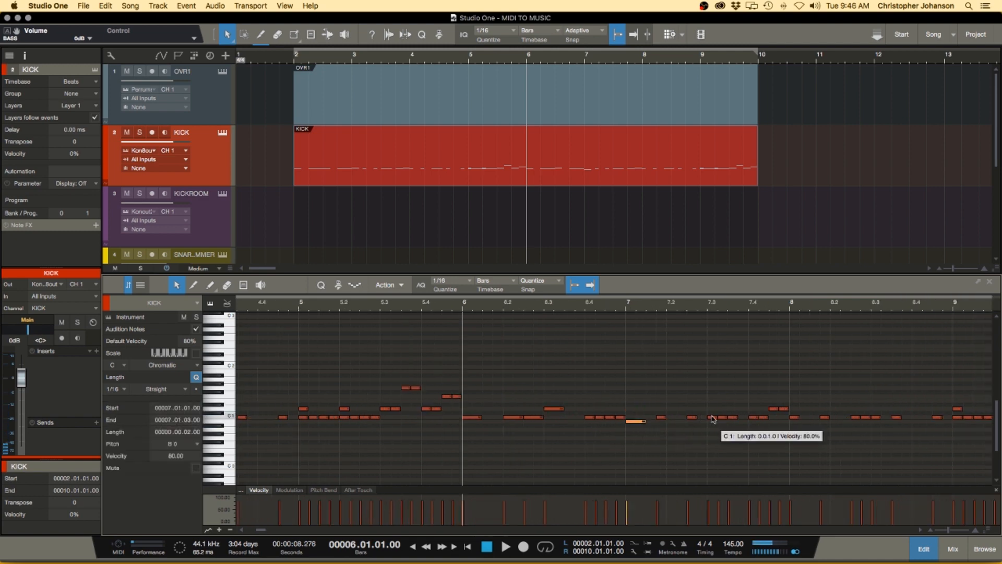
left_click_drag(713, 417, 714, 412)
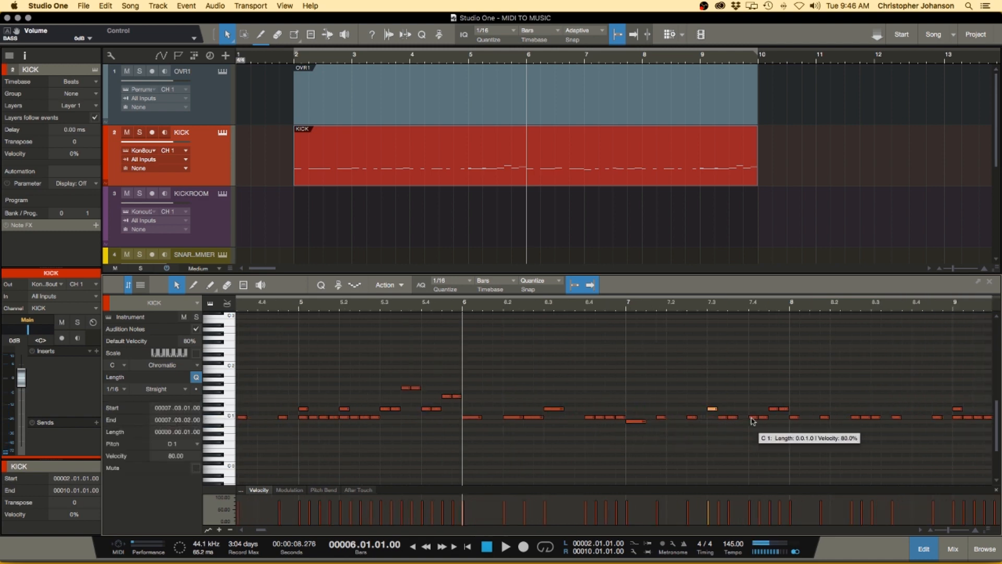
Raise the copied C1 note at 8.3.1 to D1.
scroll(563, 410, "right", 2)
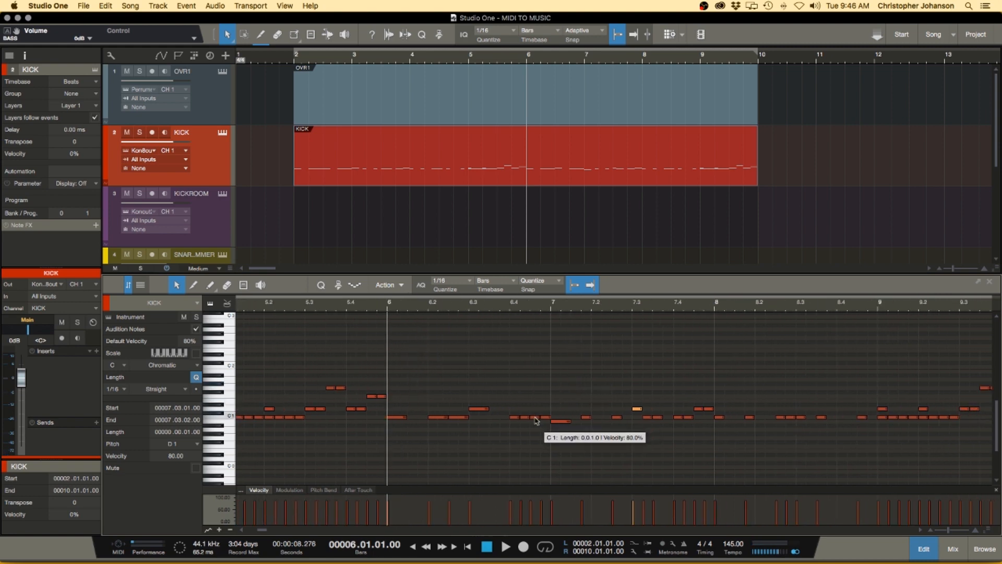
scroll(671, 359, "right", 2)
scroll(671, 359, "right", 3)
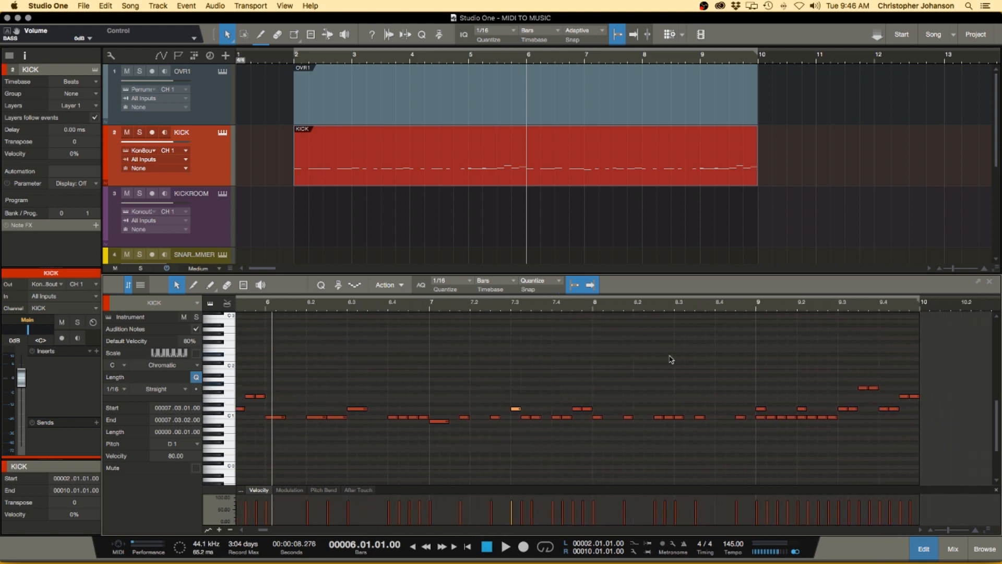
scroll(601, 377, "down", 3)
scroll(646, 417, "up", 4)
left_click_drag(637, 418, 635, 410)
left_click(484, 383)
left_click(509, 406)
left_click_drag(510, 411, 510, 408)
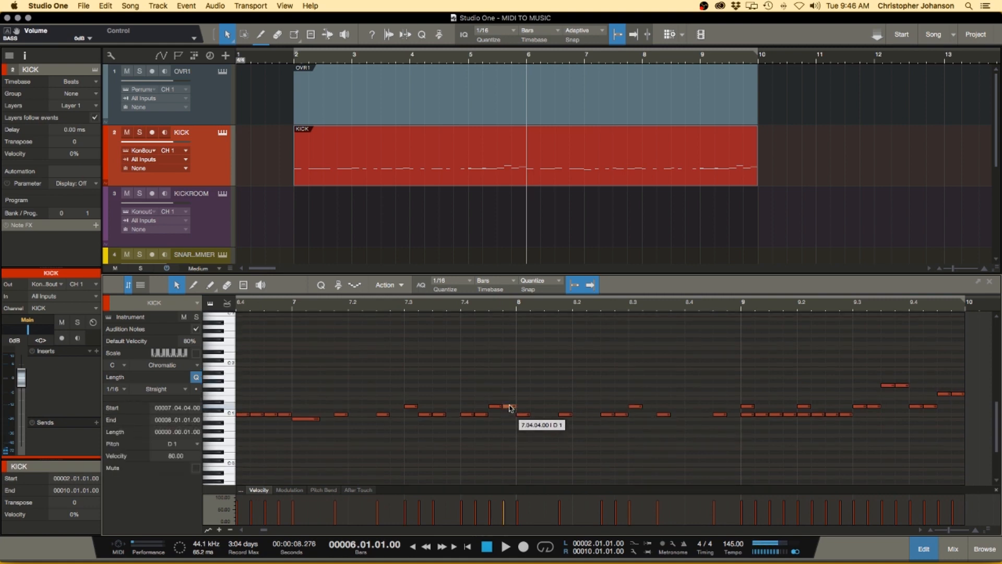
left_click(531, 371)
Add D1 notes at 9.1.3 and 9.2.3 above the copied C1 run in bar 9.
scroll(656, 398, "right", 3)
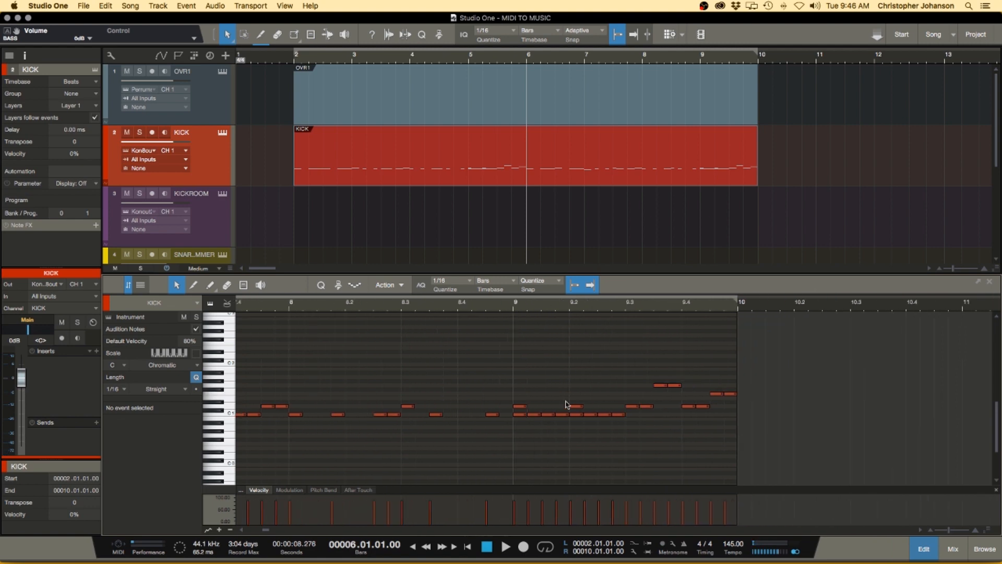
left_click(549, 406)
left_click(605, 406)
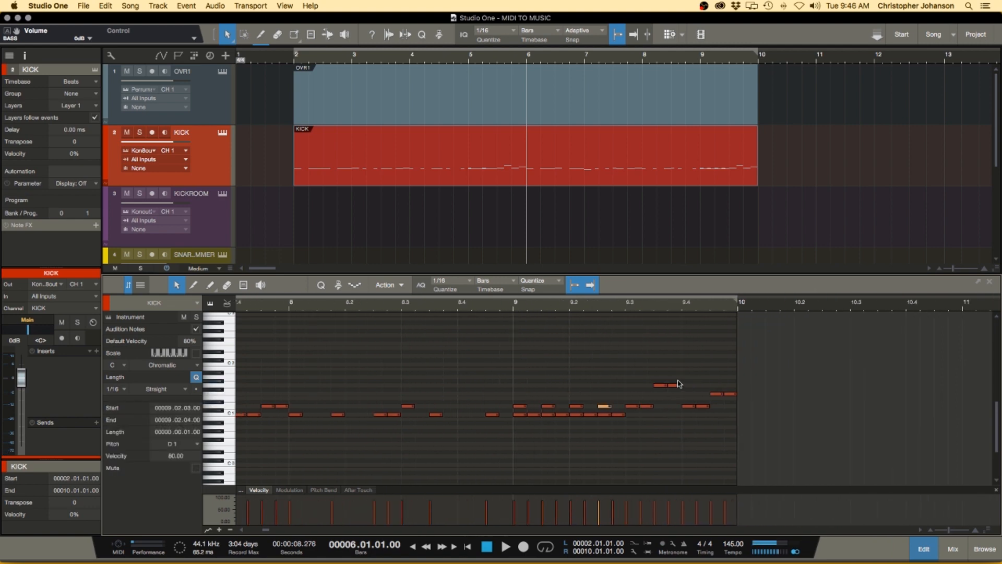
left_click_drag(701, 386, 723, 406)
Clear the copied fill from bar 9 so it can be rewritten.
left_click(506, 374)
left_click_drag(506, 372, 629, 440)
key("Delete")
left_click_drag(608, 371, 791, 450)
key("Delete")
Write sixteenth notes from 9.1.1 to 9.2.4: D1, D1, C1, C1, G1, C1, C1 and F1.
left_click(548, 414, "super")
left_click(576, 385, "super")
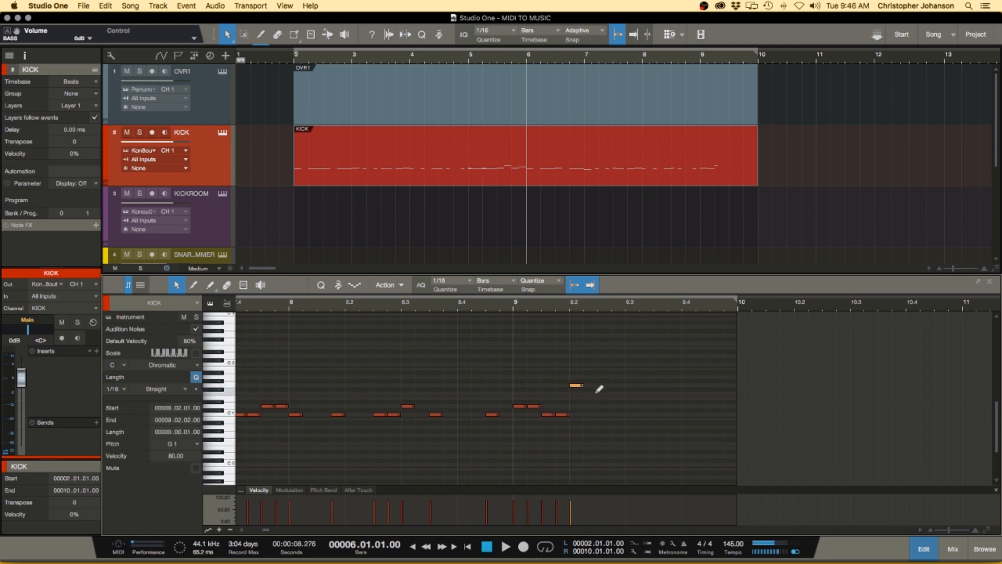
left_click(590, 393, "super")
left_click(604, 394, "super")
left_click(619, 393, "super")
left_click_drag(588, 394, 606, 414)
Play back the second half of the kick pattern to check the fill in bar 9.
key("space")
key("space")
scroll(541, 324, "down", 3)
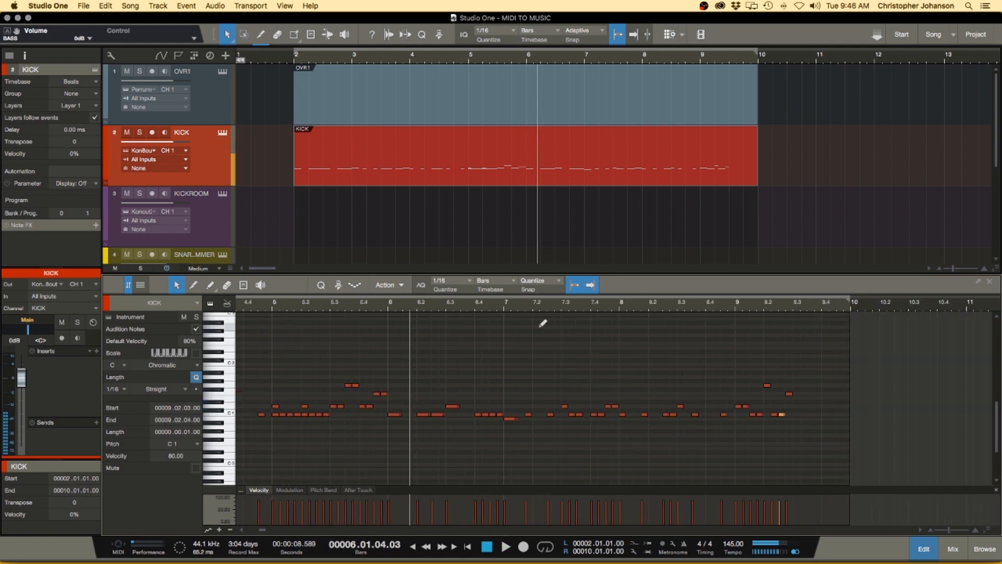
scroll(541, 326, "down", 3)
left_click(574, 308)
scroll(620, 346, "up", 5)
key("space")
key("space")
Complete bar 9 from 9.3.1 to 9.4.4 with sixteenth-note pairs on C1, D1, G1 and F1.
scroll(555, 421, "right", 2)
left_click(536, 414)
left_click(558, 413)
left_click(586, 405)
left_click(609, 402)
left_click_drag(610, 402, 659, 386)
left_click(685, 393)
left_click(708, 393)
Play the finished fill from bar 9 and save the song.
left_click(325, 303)
key("space")
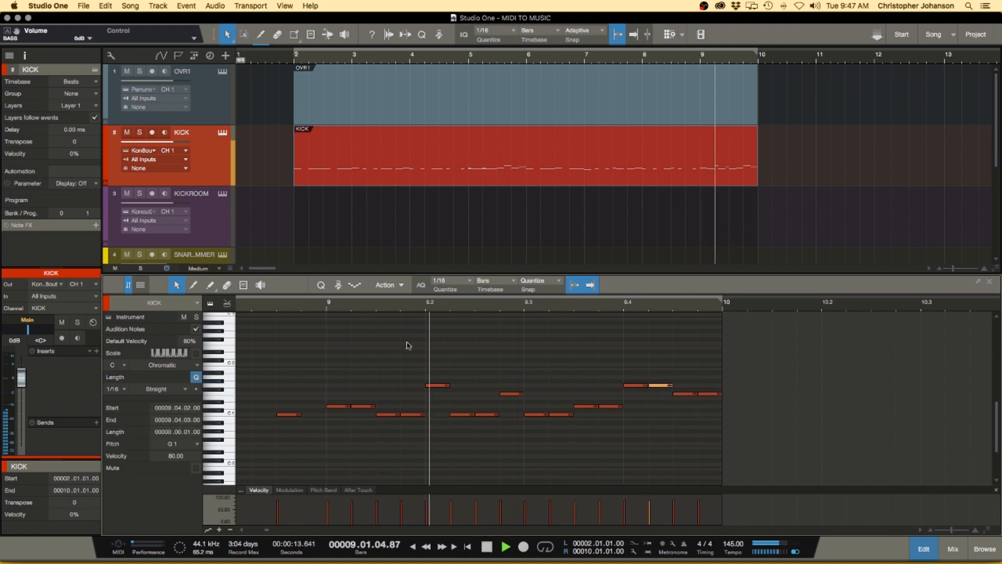
scroll(457, 368, "down", 4)
key("space")
left_click(442, 368)
key("super+s")
Raise the B0 note at 7.1.1 to C1.
scroll(429, 367, "left", 1)
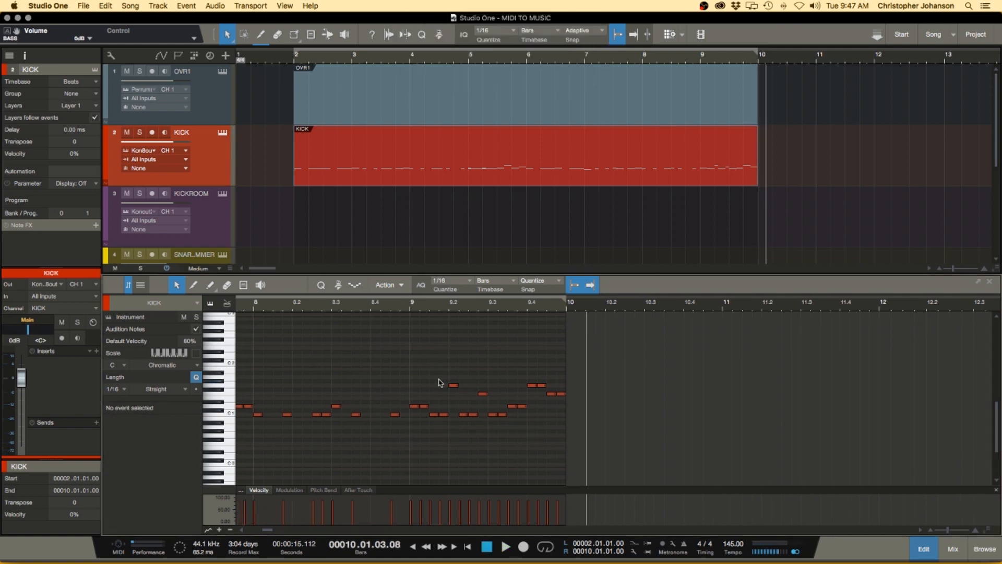
scroll(438, 383, "down", 5)
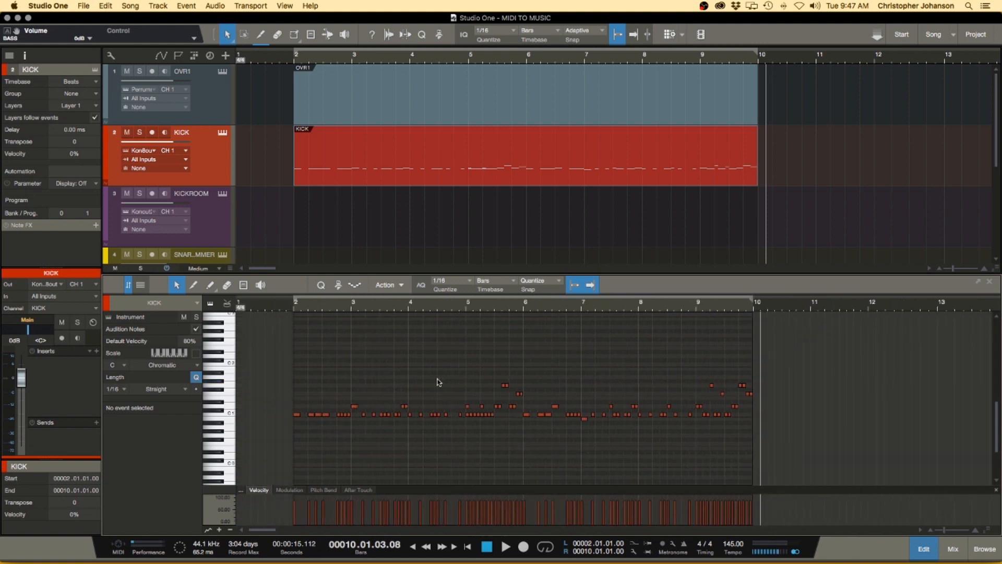
scroll(466, 388, "up", 5)
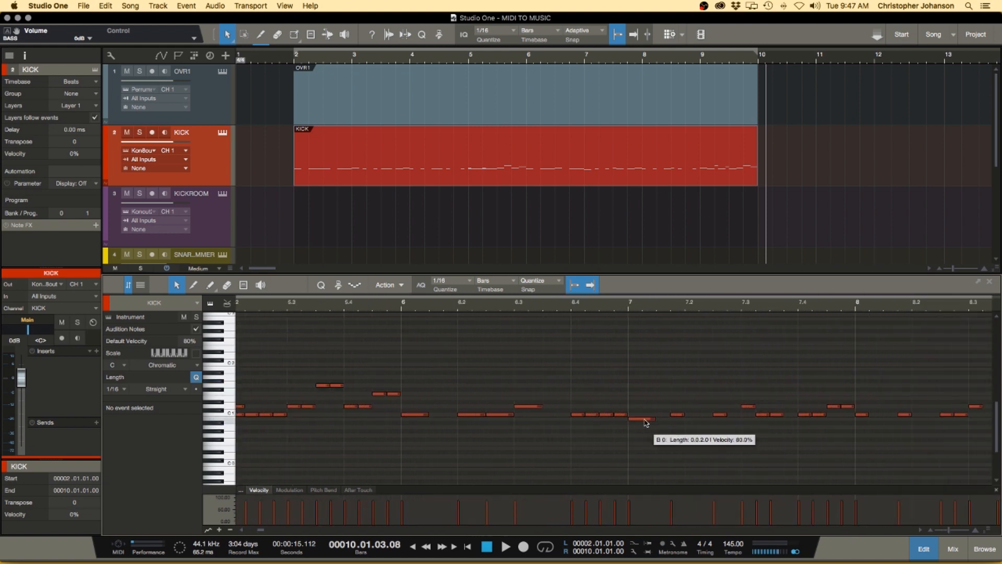
scroll(597, 434, "down", 4)
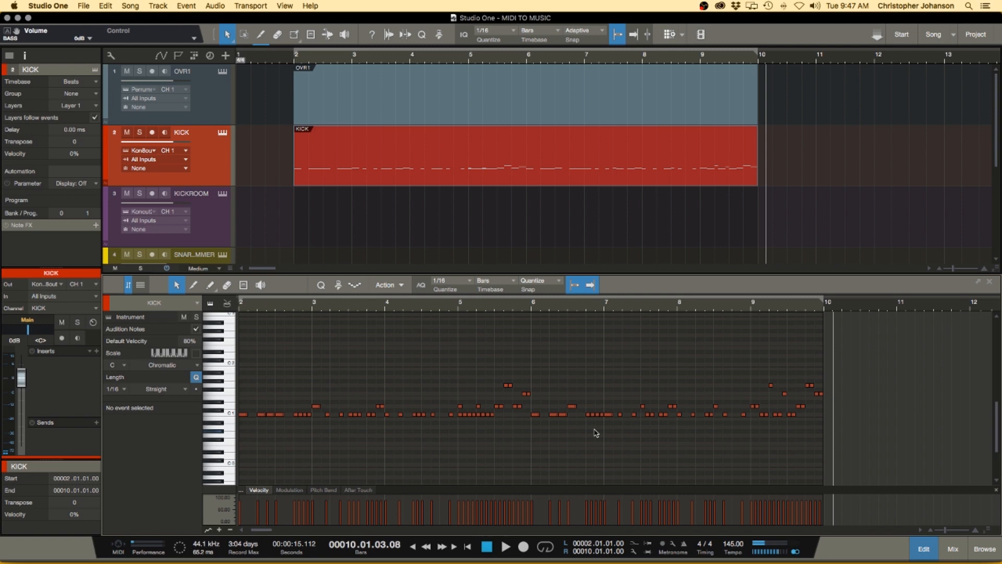
Examine the complete kick pattern across bars 2 to 9, including the closing fill in bar 9.
scroll(596, 433, "down", 3)
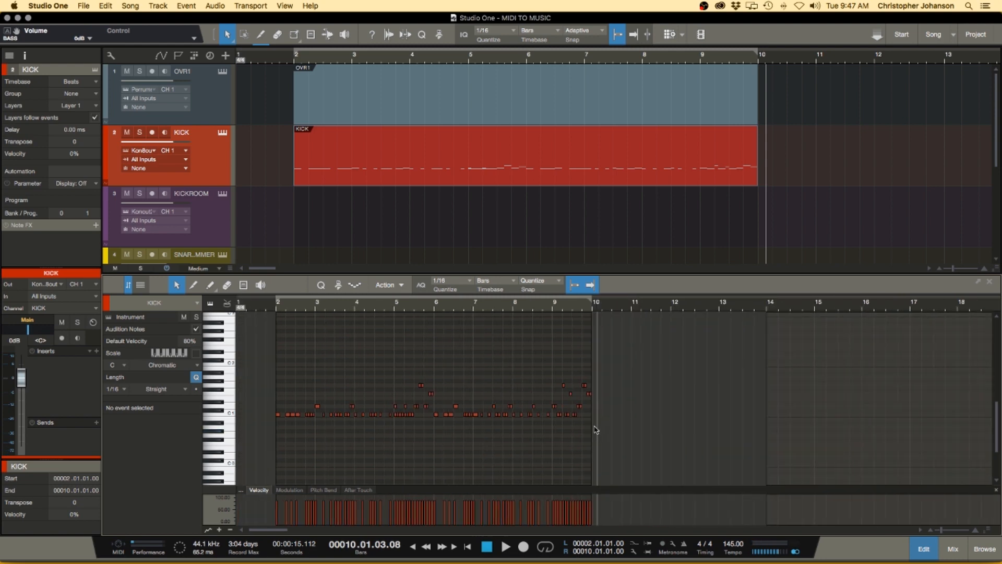
scroll(358, 427, "up", 1)
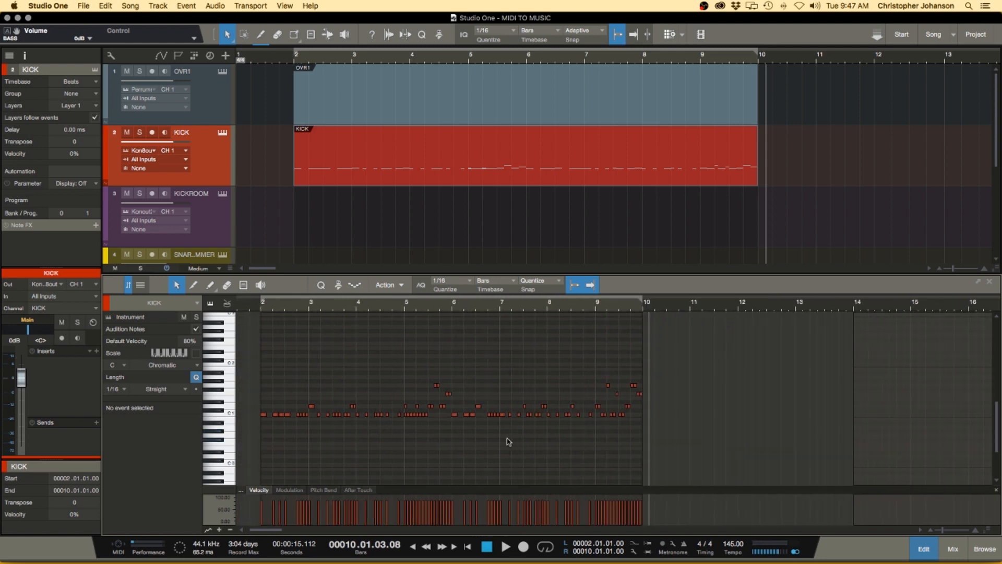
scroll(539, 440, "left", 1)
scroll(421, 422, "up", 2)
scroll(421, 422, "left", 2)
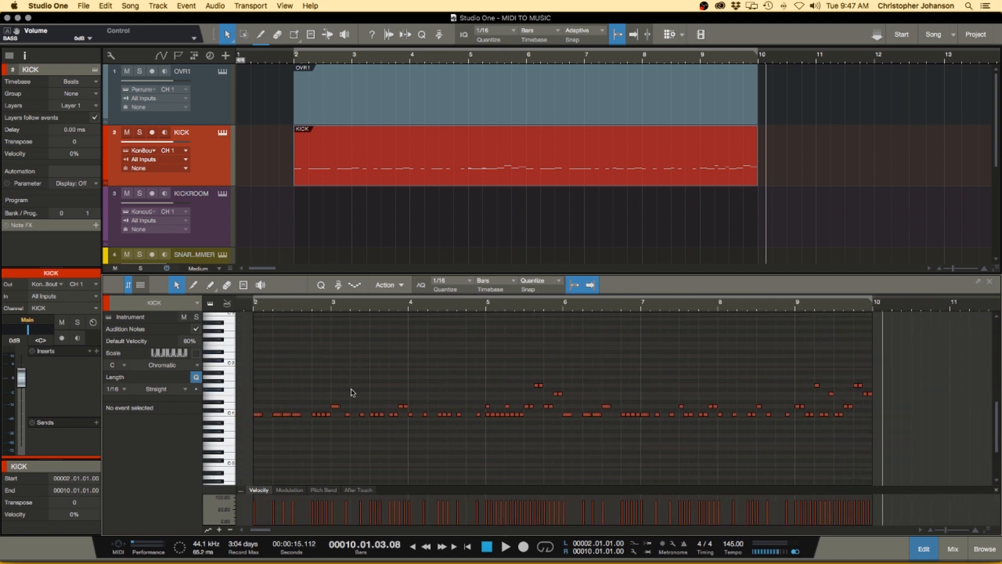
scroll(352, 392, "right", 5)
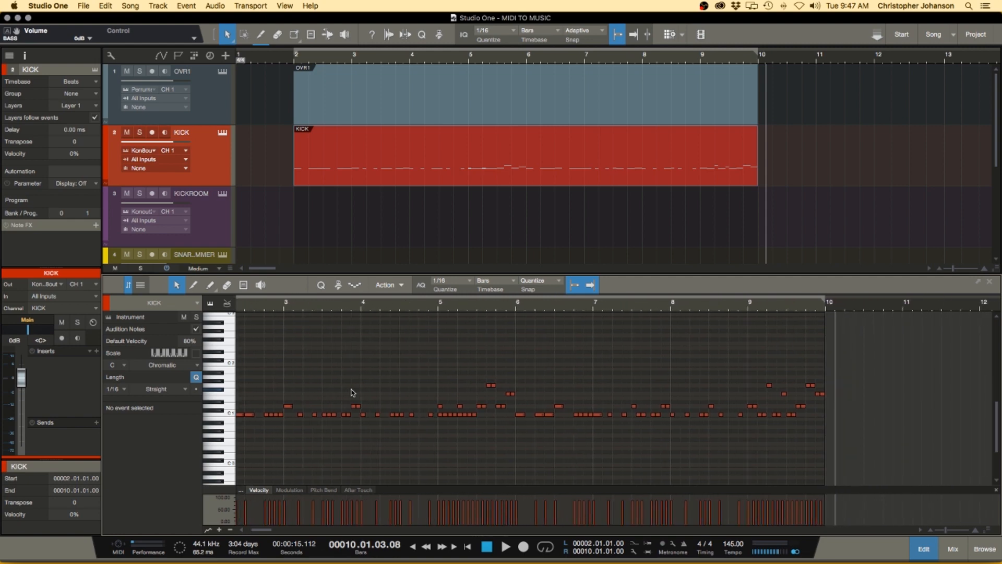
scroll(599, 370, "up", 1)
scroll(599, 370, "up", 2)
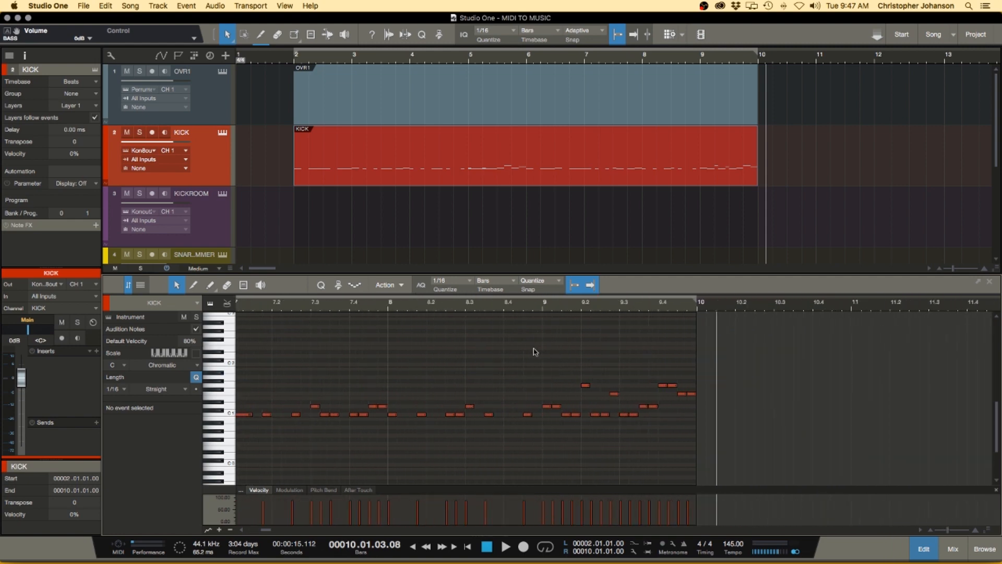
scroll(534, 352, "right", 2)
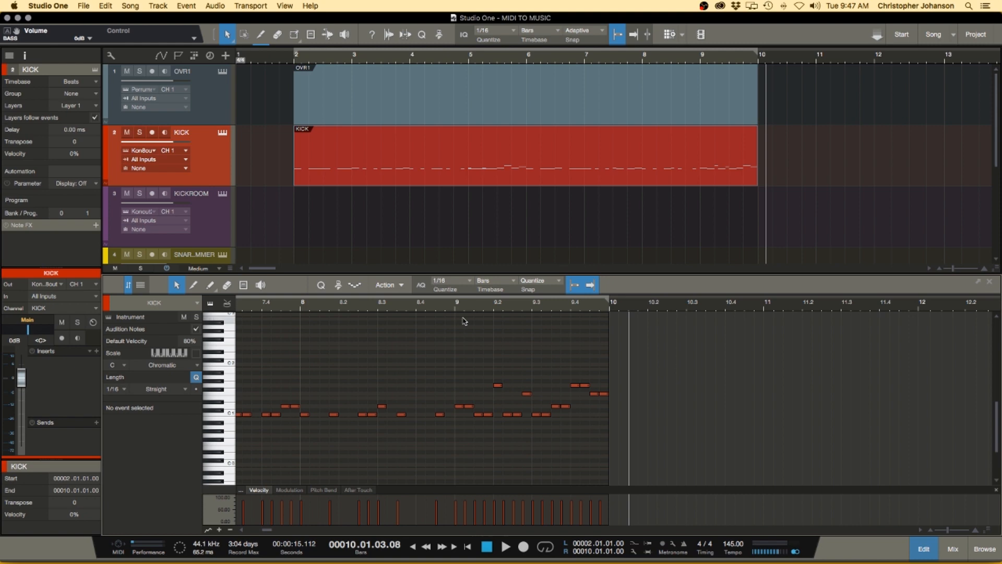
Play back the fill in bar 9.
left_click_drag(453, 329, 641, 455)
left_click(485, 352)
left_click(454, 310)
key("space")
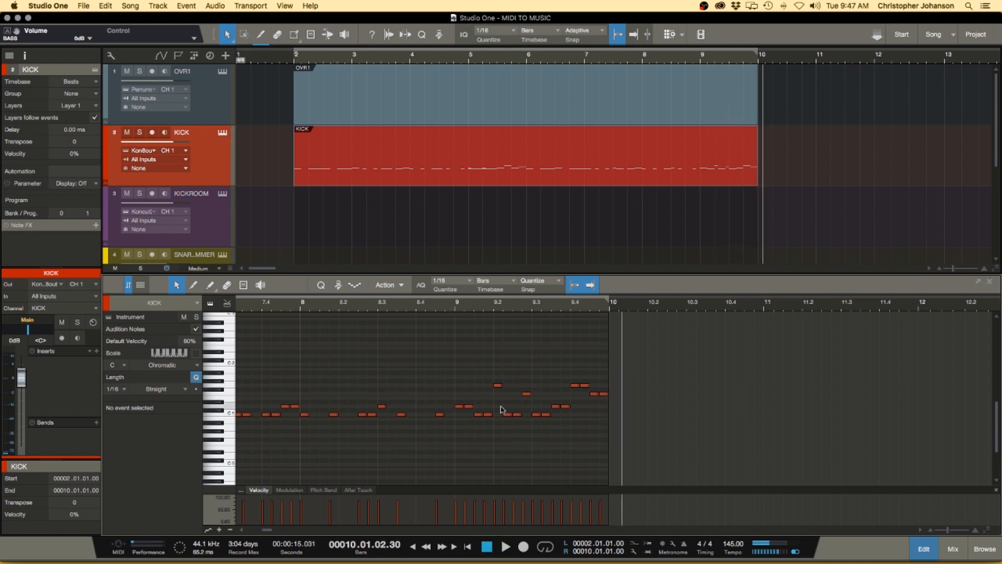
Lower the velocity of the D1 note at 3.4.3 and play back from beat 3.4.
scroll(423, 397, "down", 5)
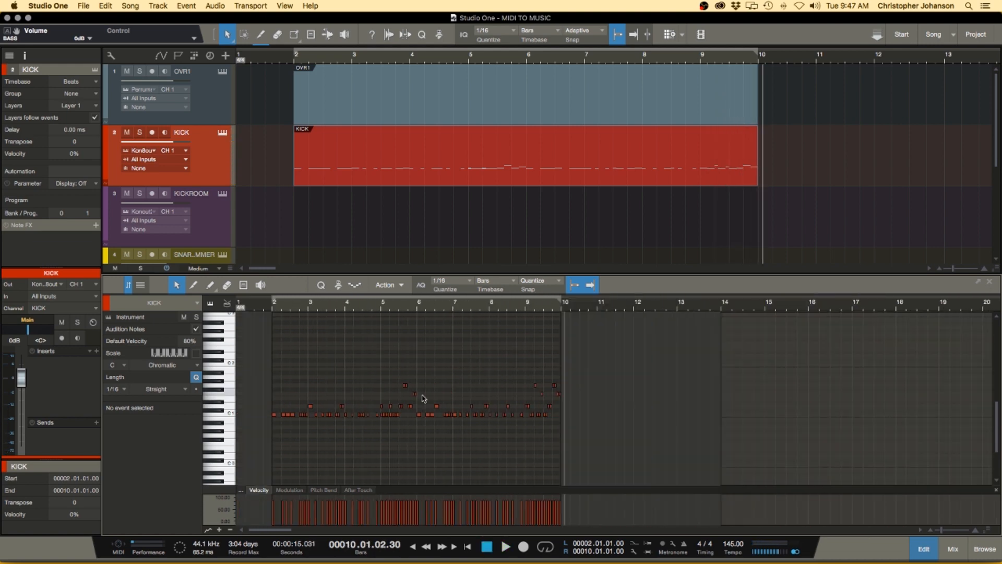
scroll(339, 385, "up", 3)
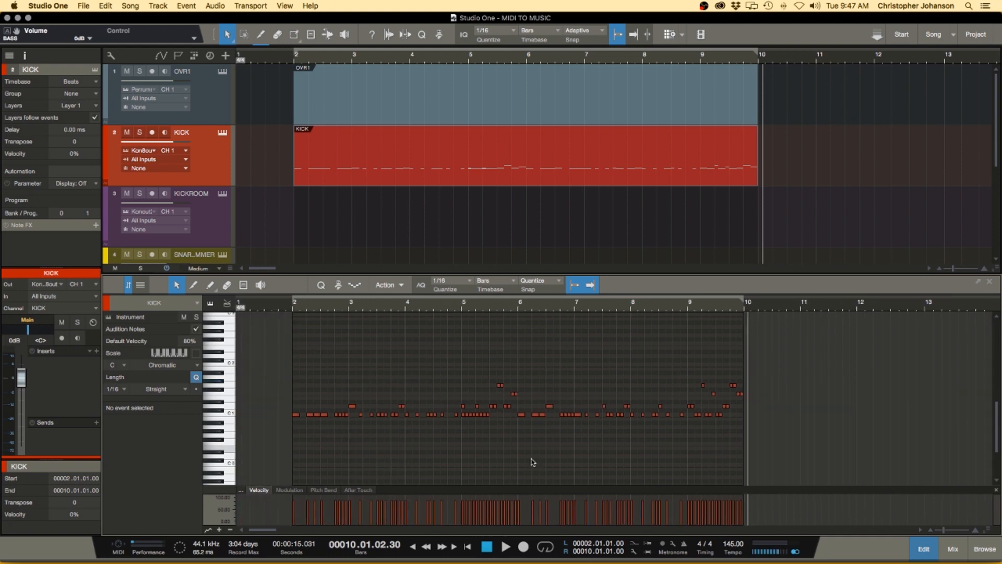
scroll(296, 434, "up", 4)
scroll(421, 441, "right", 2)
scroll(431, 450, "up", 5)
scroll(432, 498, "up", 4)
scroll(430, 469, "up", 2)
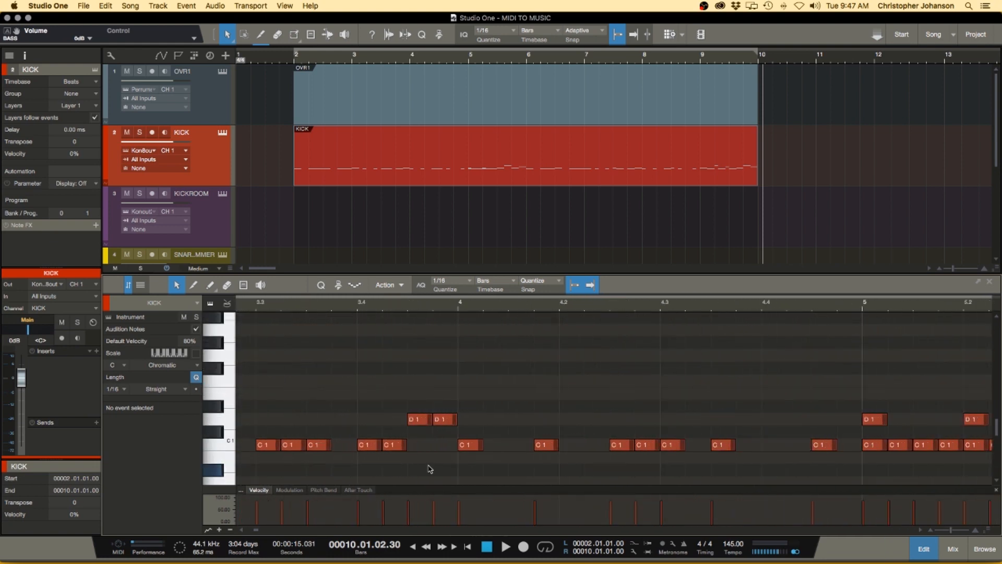
left_click(417, 419)
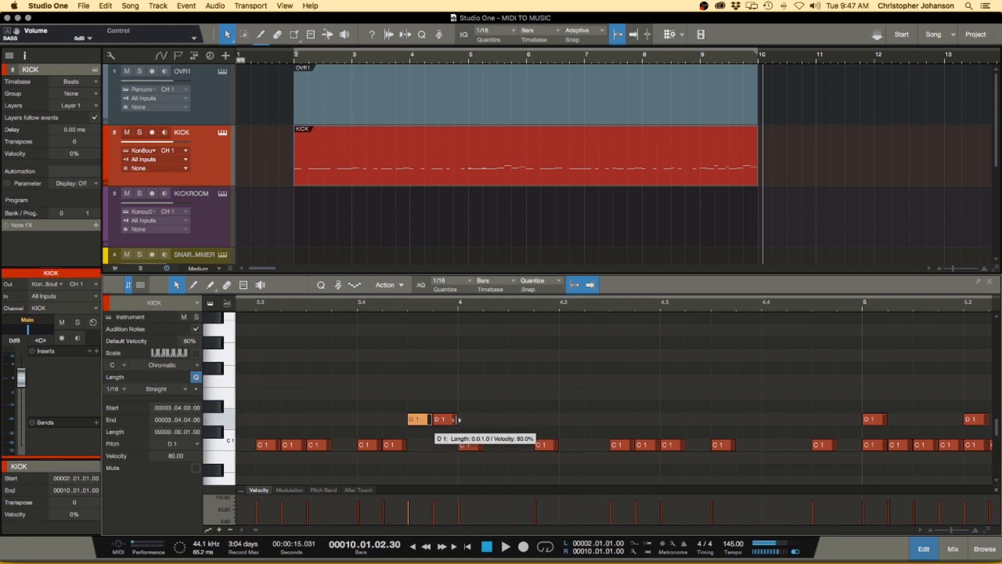
left_click(378, 340)
left_click(359, 308)
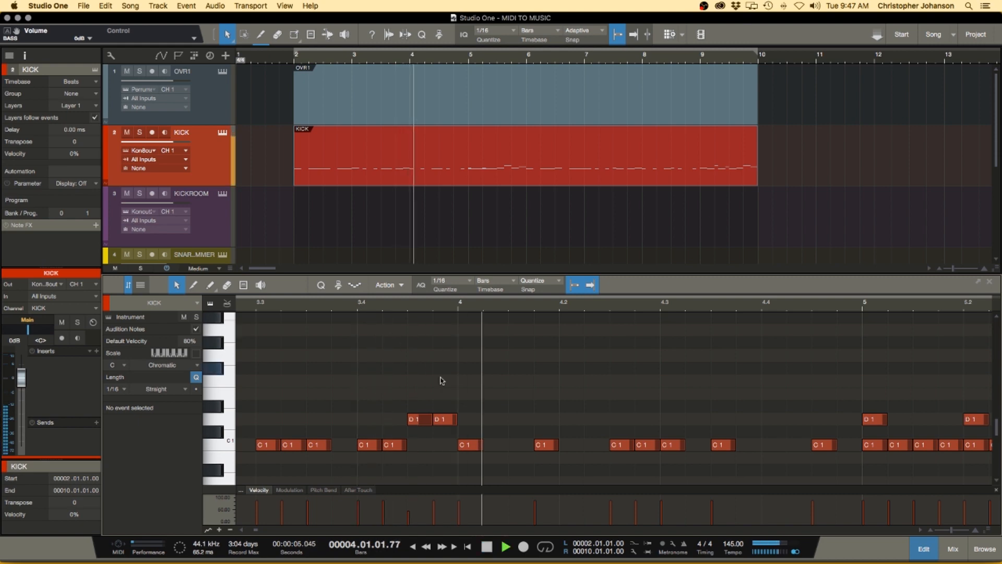
scroll(441, 381, "down", 2)
scroll(660, 438, "up", 2)
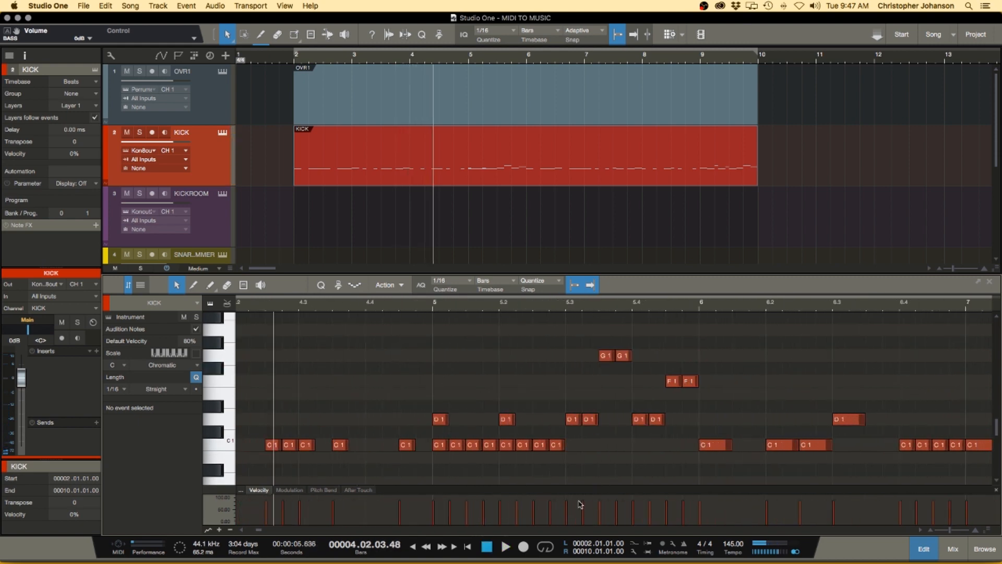
Lower the velocities of the D1 notes at 5.3.1 and 5.4.1, the G1 at 5.3.3 and the F1 at 5.4.3, and play back the fill.
left_click_drag(567, 505, 631, 521)
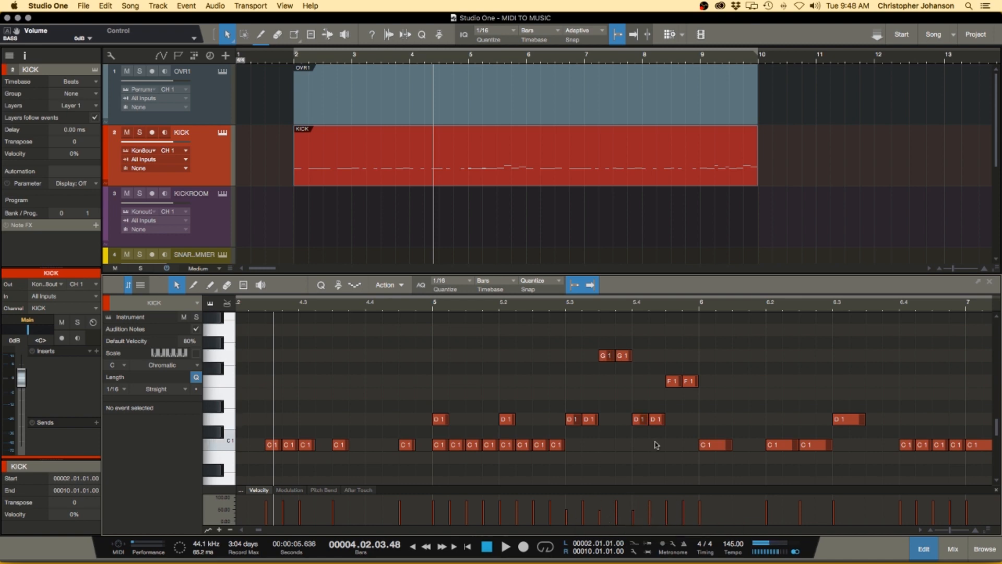
scroll(657, 445, "right", 2)
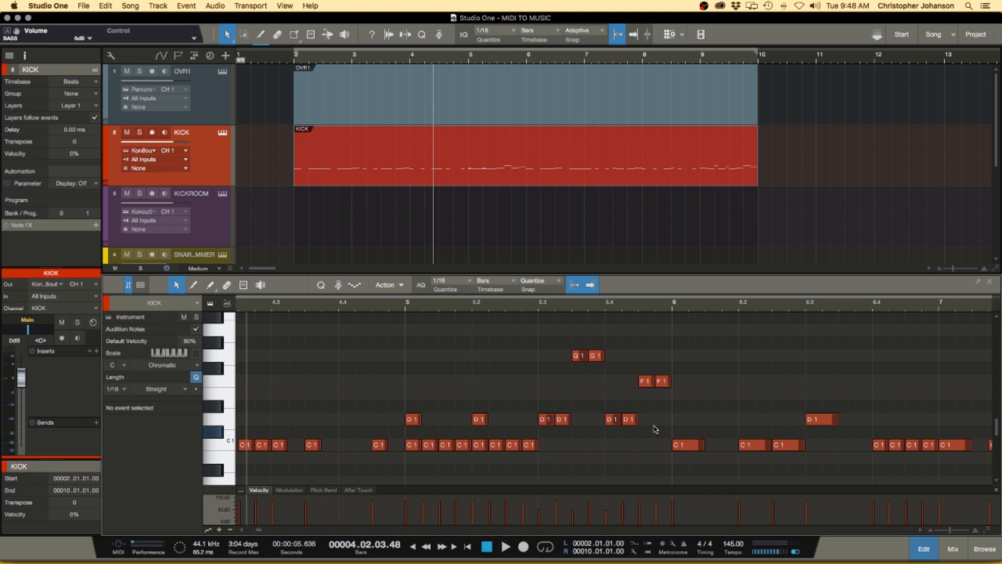
scroll(656, 429, "down", 2)
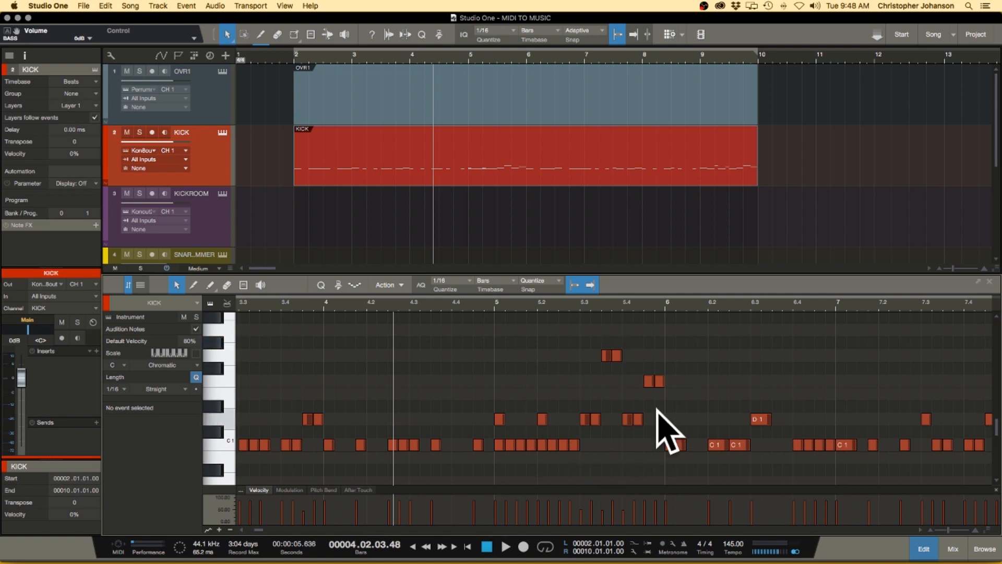
scroll(660, 424, "up", 2)
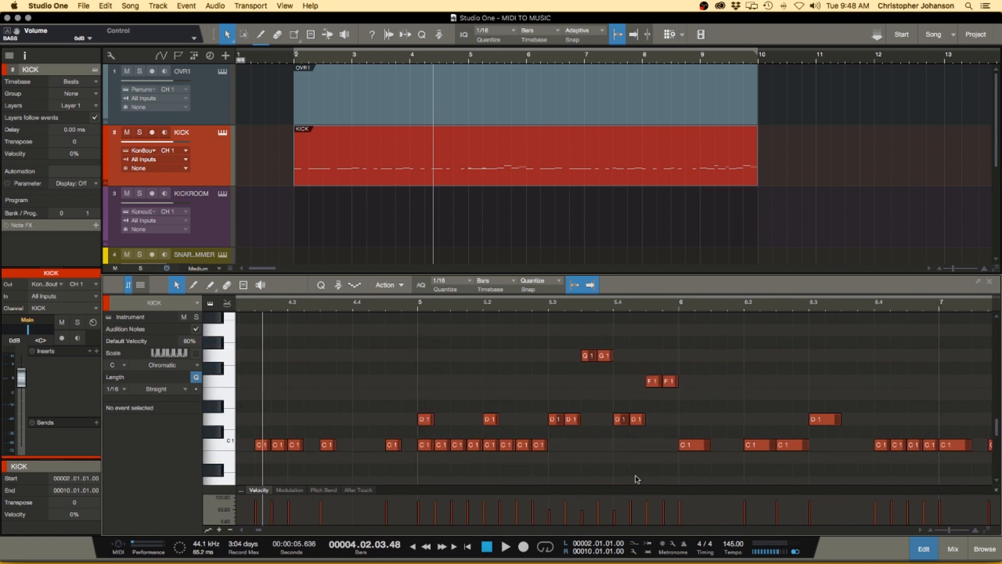
left_click_drag(648, 514, 648, 522)
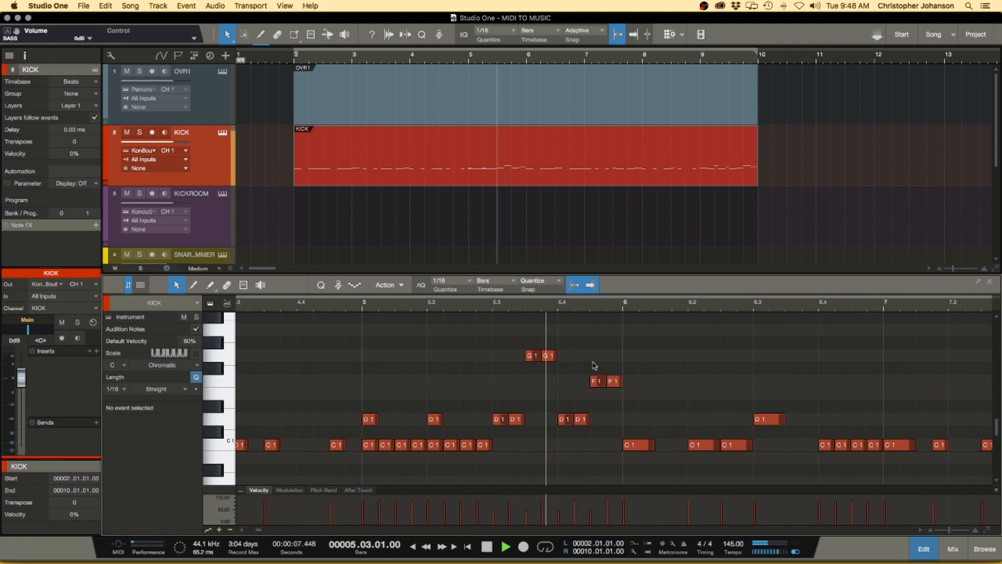
Lower the velocities of the D1 notes at 7.4.3 and 9.1.1, the G1 at 9.4.1 and the F1 at 9.4.3 (51.7%), and play back.
scroll(600, 377, "right", 5)
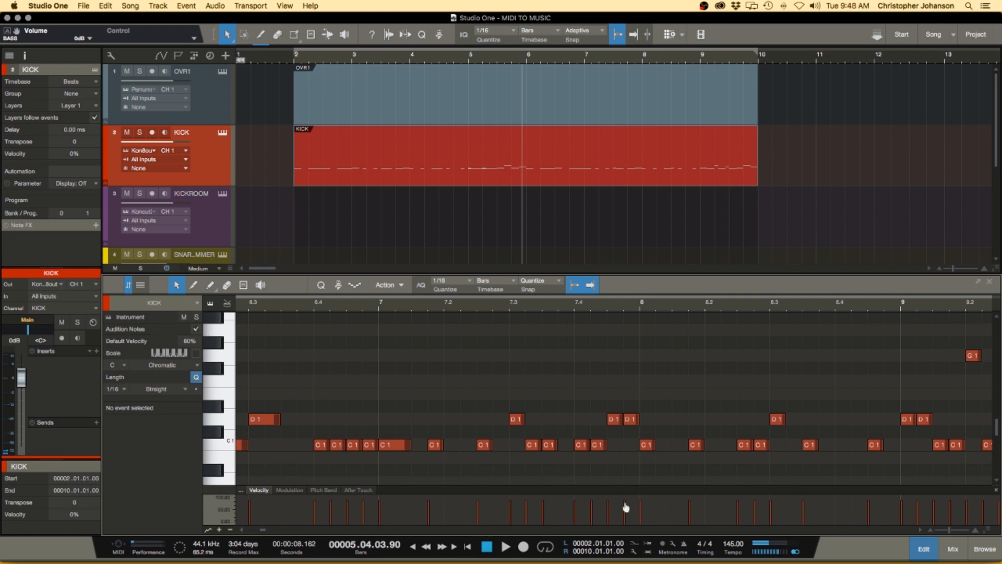
scroll(662, 476, "right", 3)
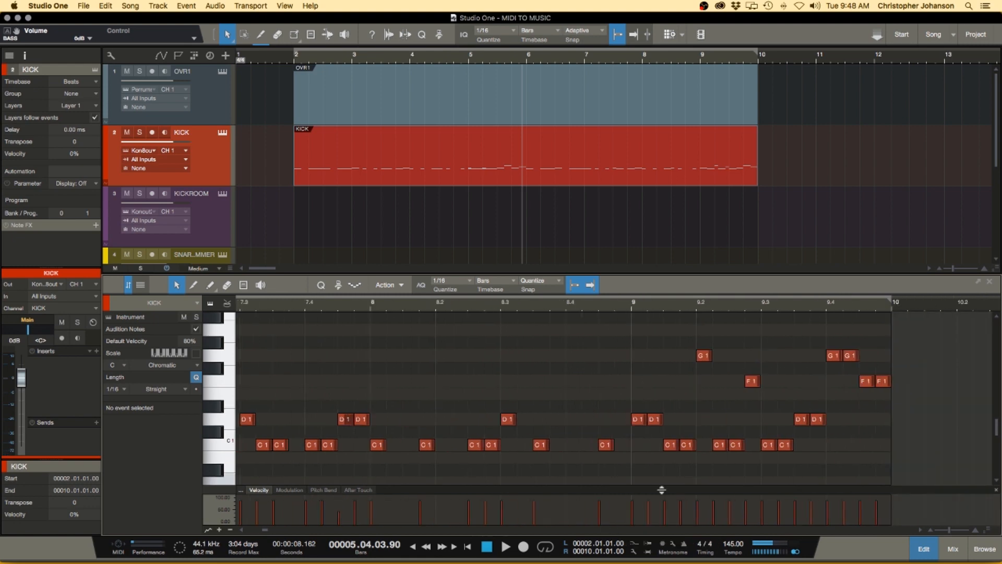
scroll(673, 519, "right", 2)
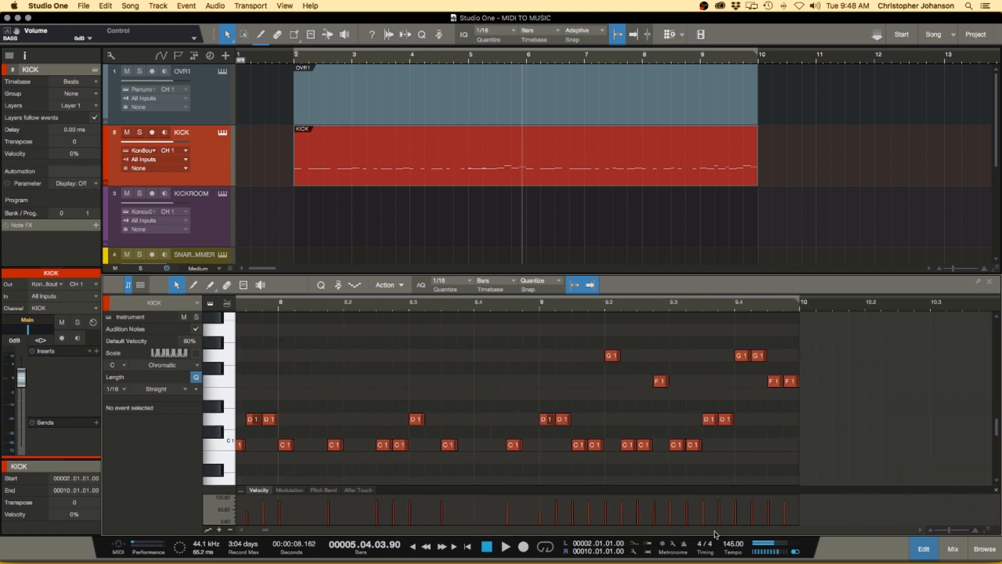
left_click(734, 507)
left_click(768, 510)
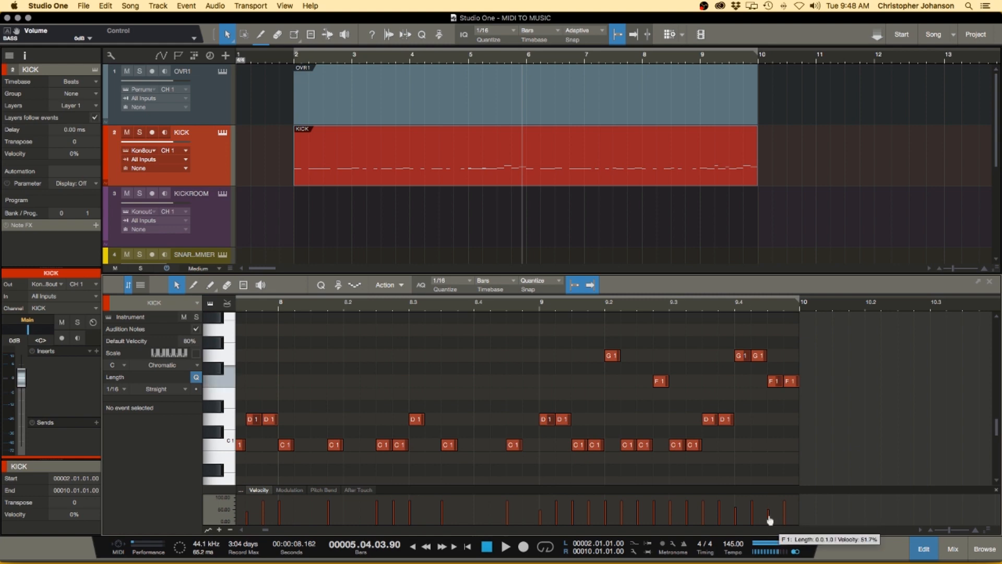
key("space")
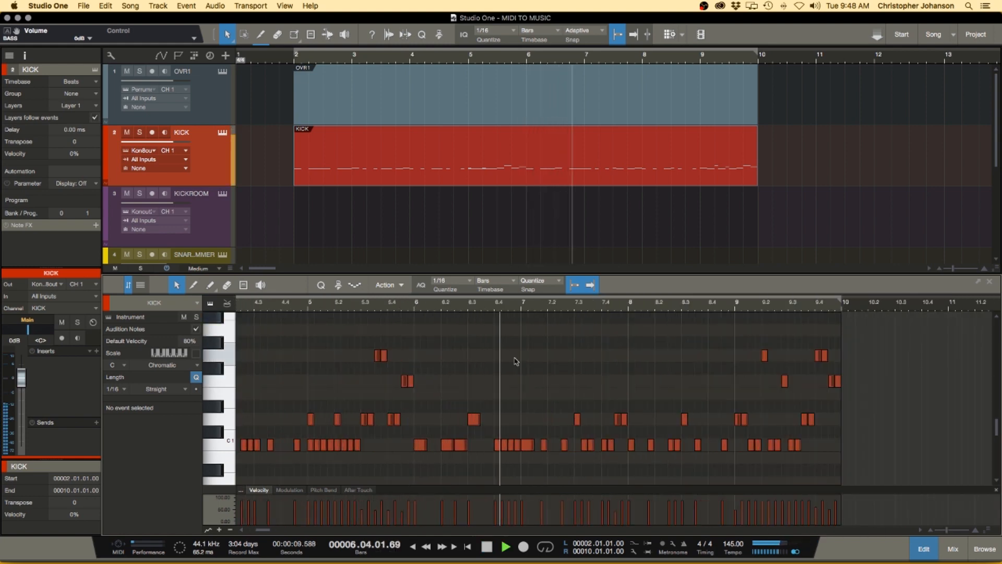
scroll(517, 361, "right", 4)
scroll(517, 361, "down", 5)
key("space")
Select all the kick notes in bars 2 to 9, humanize them, and check the timing offset of the first note.
left_click_drag(254, 314, 667, 464)
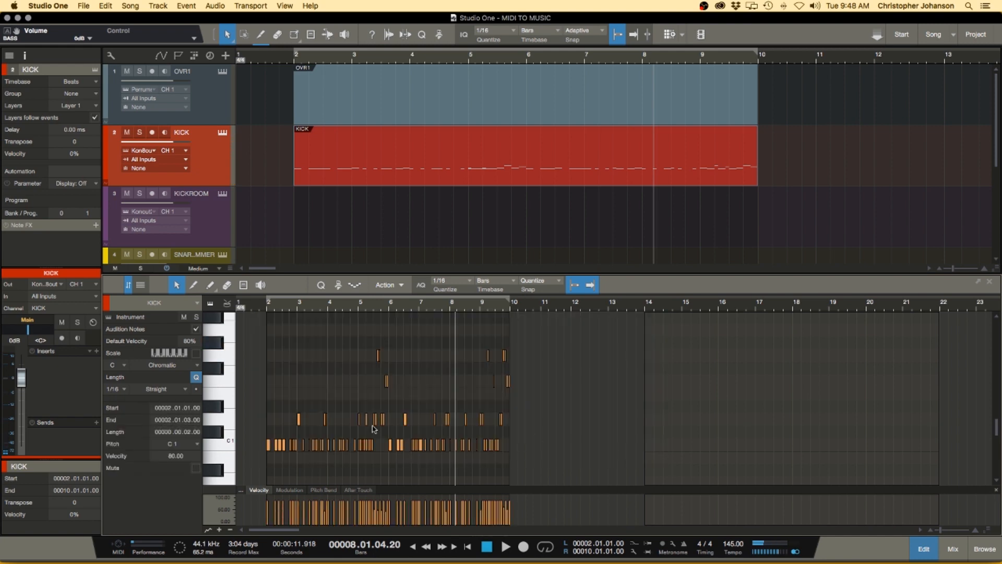
left_click(390, 286)
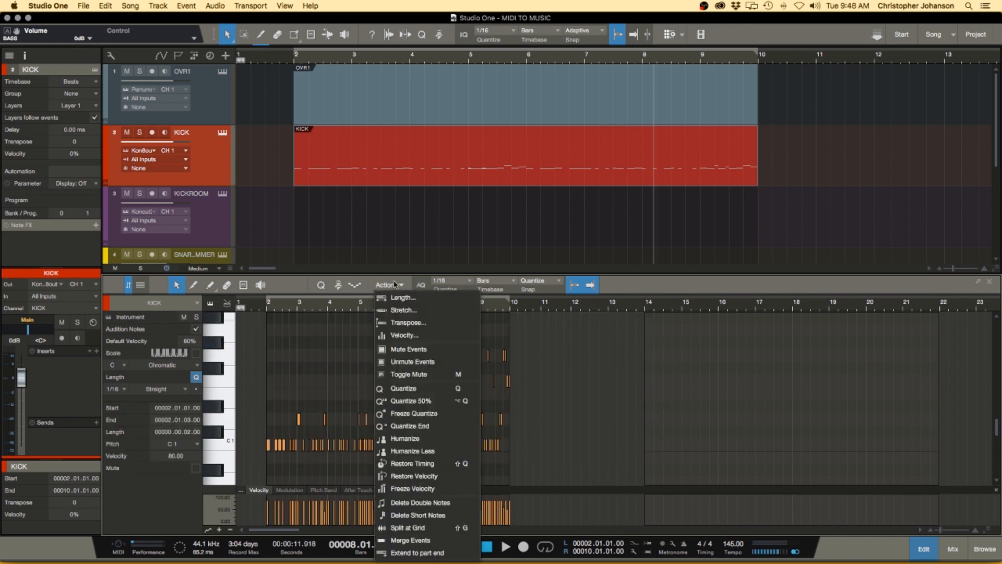
left_click(438, 444)
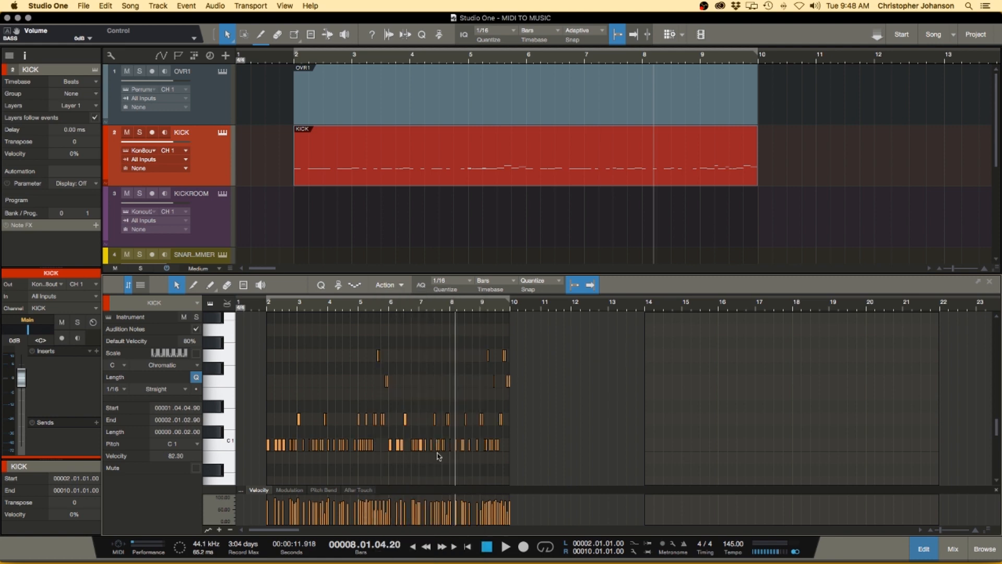
left_click(399, 288)
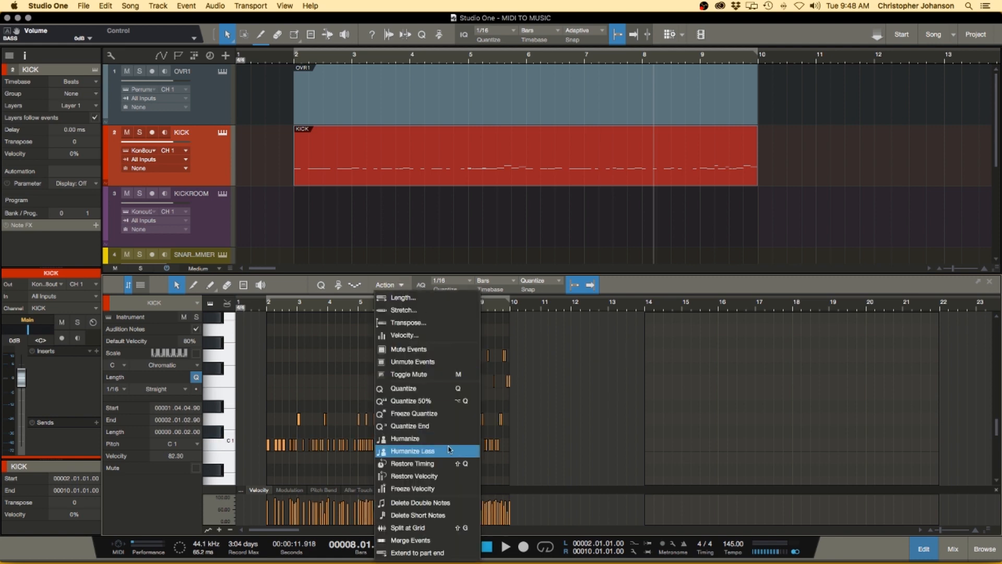
left_click(441, 413)
scroll(298, 387, "up", 10)
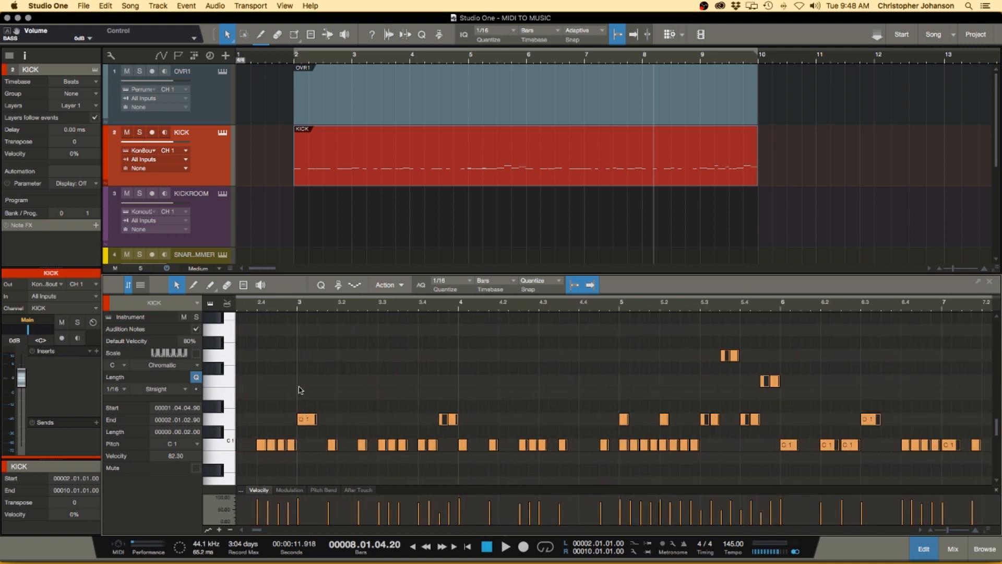
scroll(572, 431, "up", 5)
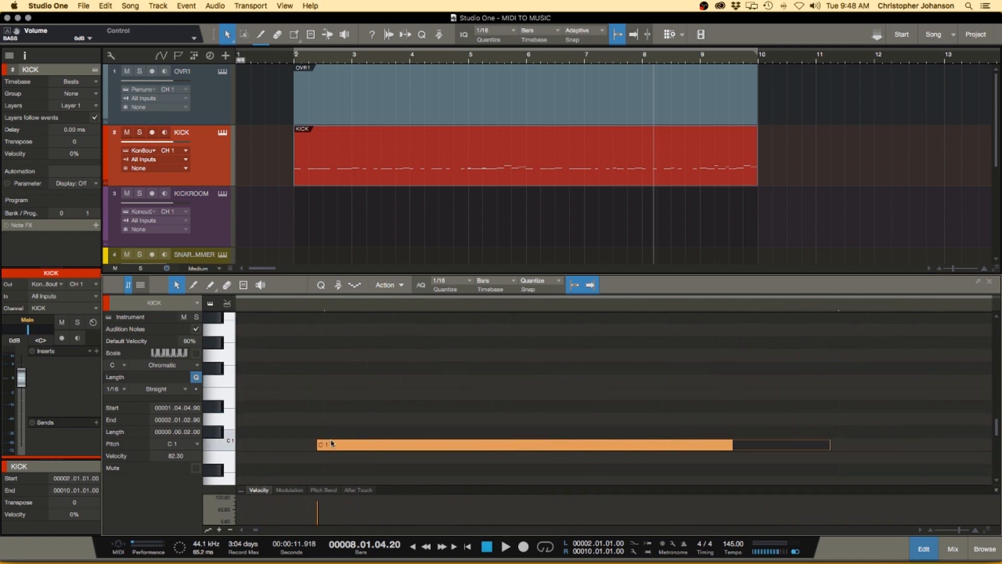
scroll(395, 394, "down", 15)
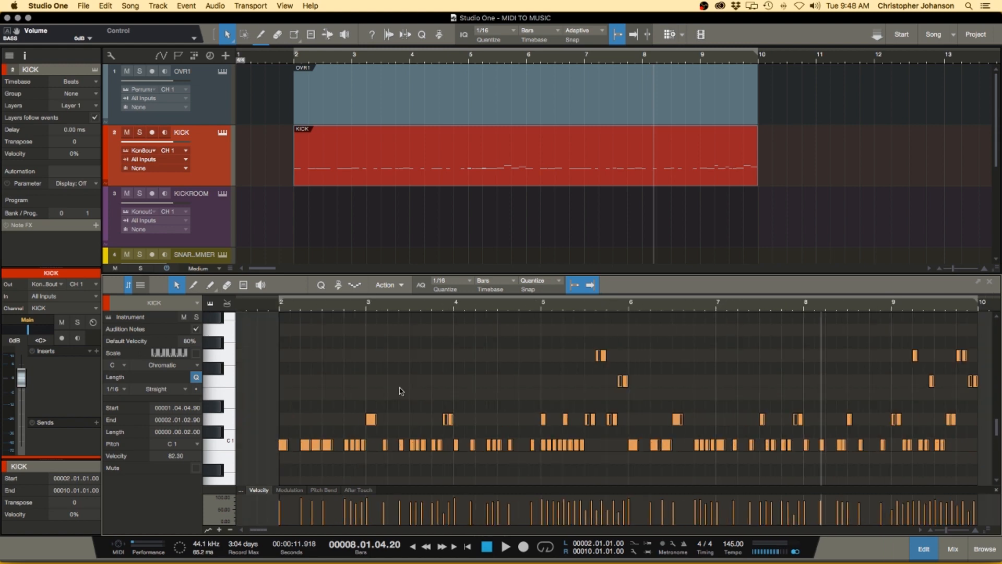
Play back the humanized kick pattern from bar 2 to its end and deselect the notes.
key("space")
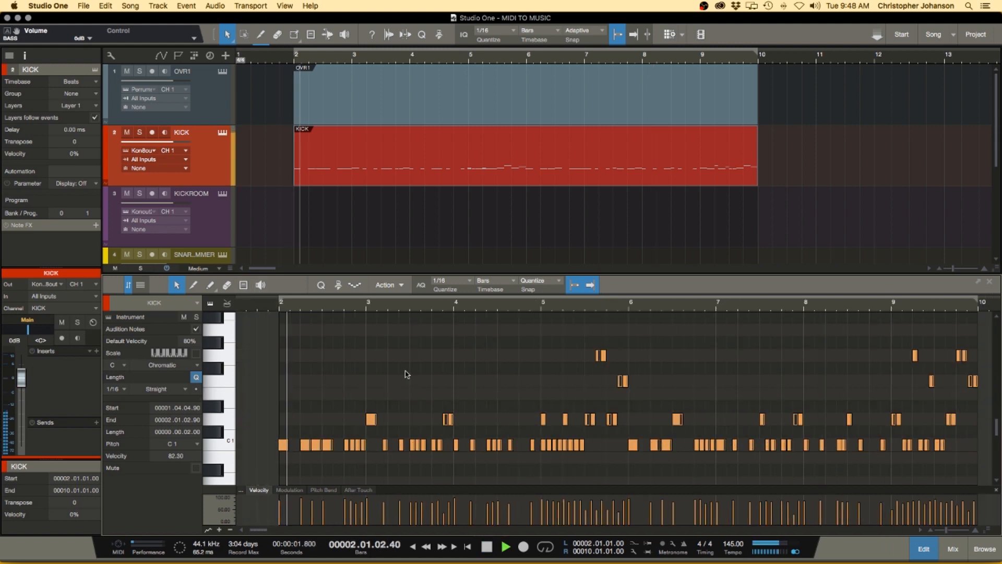
scroll(387, 375, "up", 3)
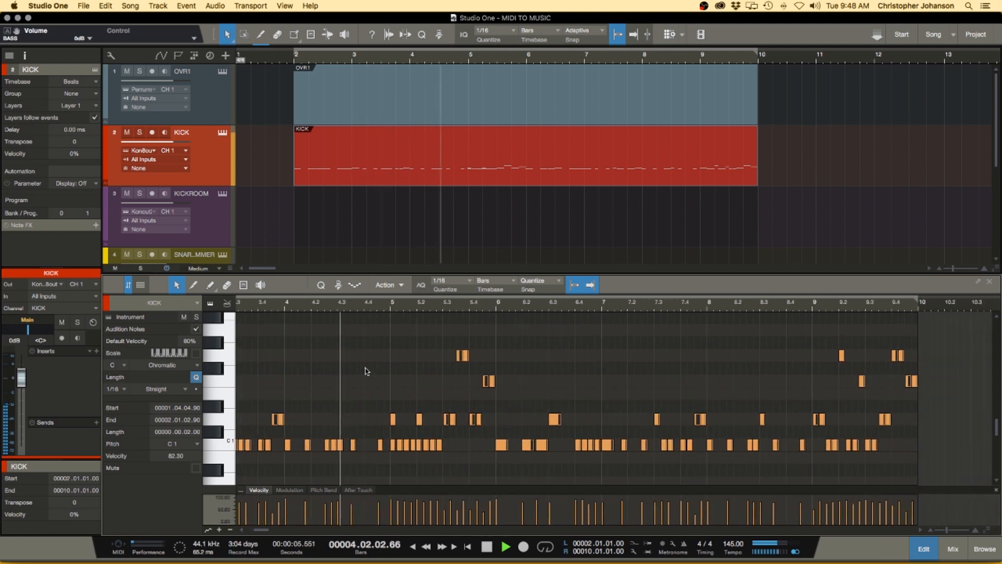
scroll(367, 371, "right", 1)
scroll(423, 381, "up", 5)
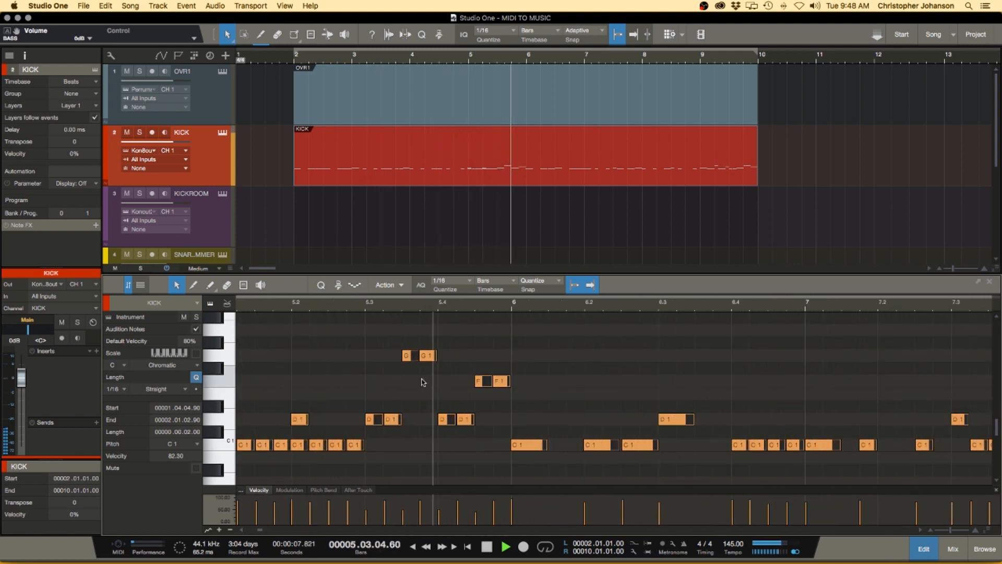
scroll(423, 382, "right", 3)
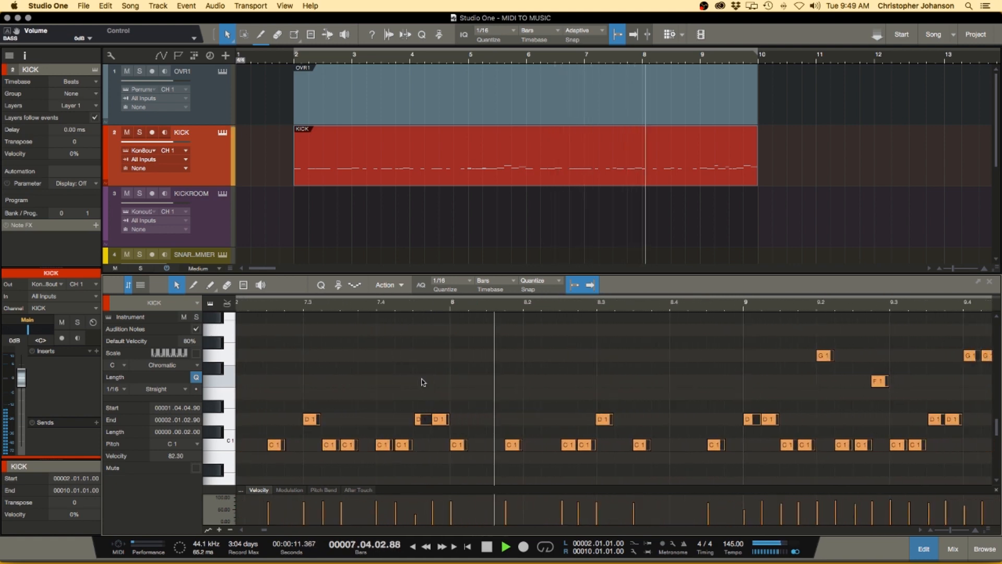
scroll(413, 399, "up", 5)
scroll(412, 398, "down", 8)
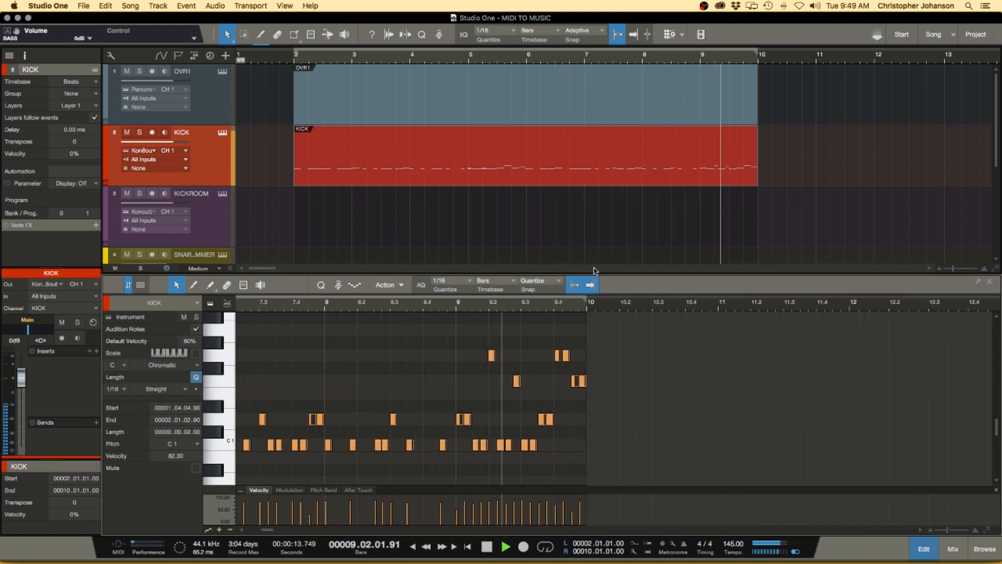
left_click(391, 337)
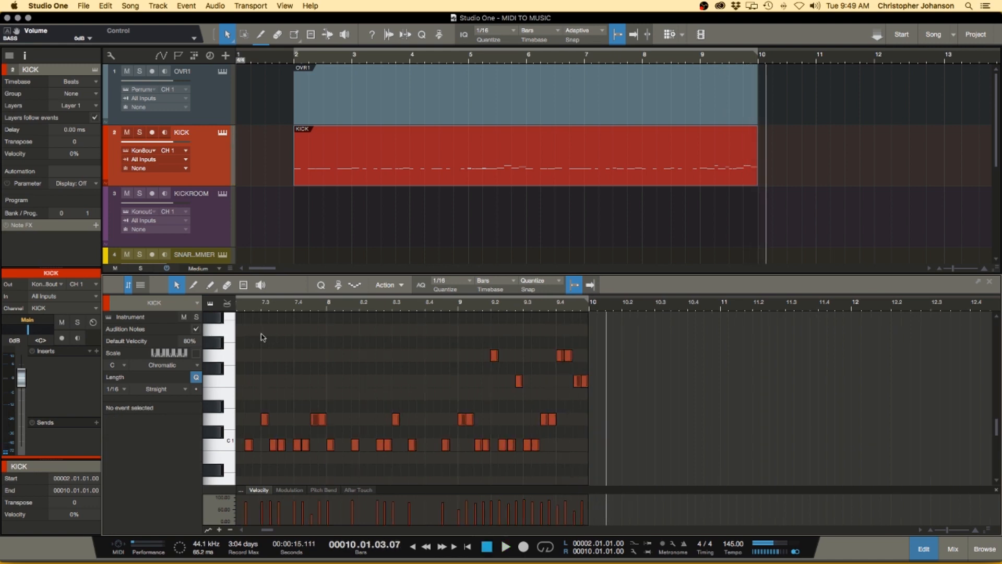
Play back from bar 7 and quantize selected C1 and D1 kick notes around that bar.
scroll(365, 334, "left", 3)
left_click(306, 323)
key("space")
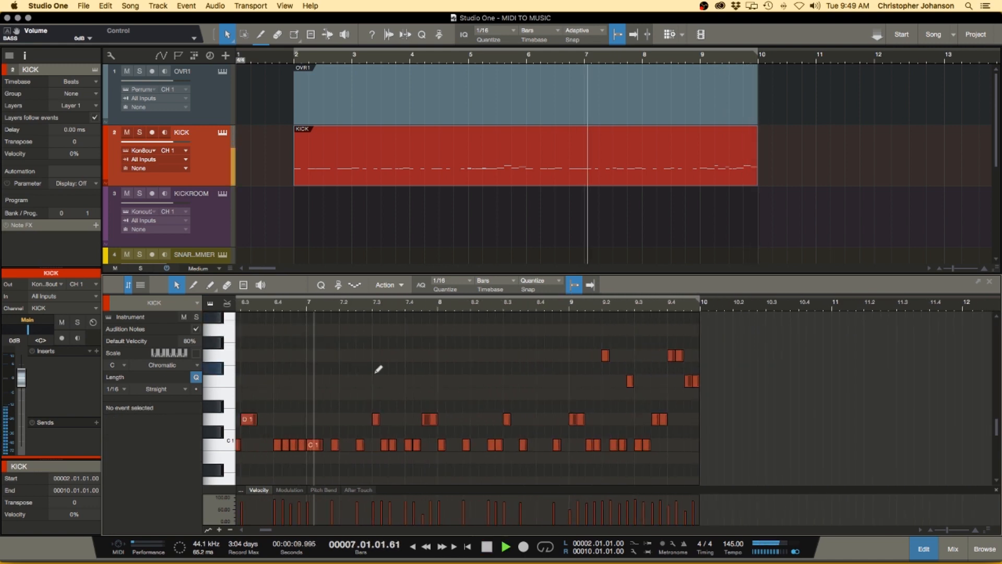
scroll(481, 386, "up", 5)
key("space")
key("q")
left_click(601, 450)
left_click(650, 418)
key("q")
left_click(664, 447)
scroll(483, 326, "down", 8)
Play back the revised kick pattern through its closing fill in bar 9.
key("space")
scroll(397, 371, "up", 8)
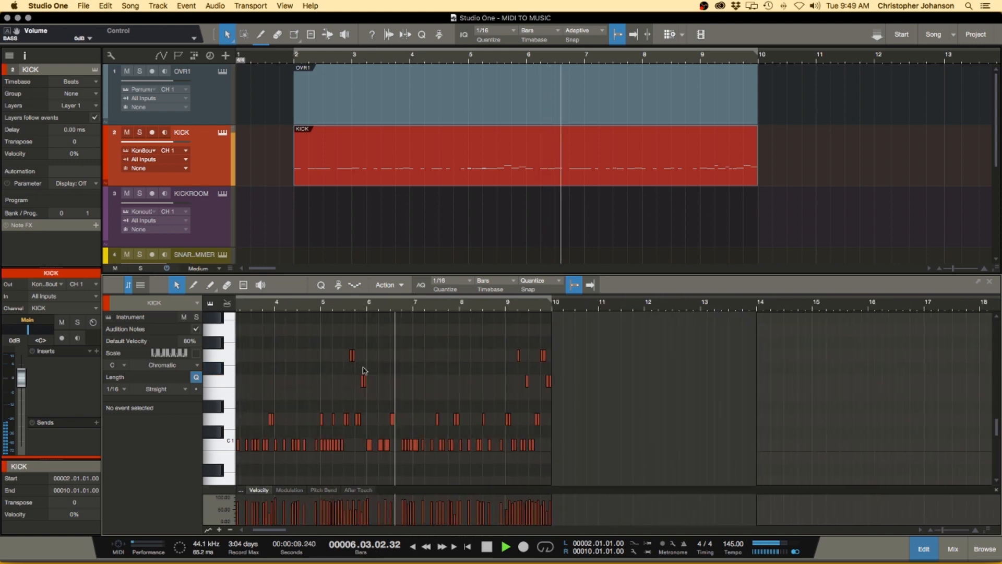
scroll(426, 373, "down", 6)
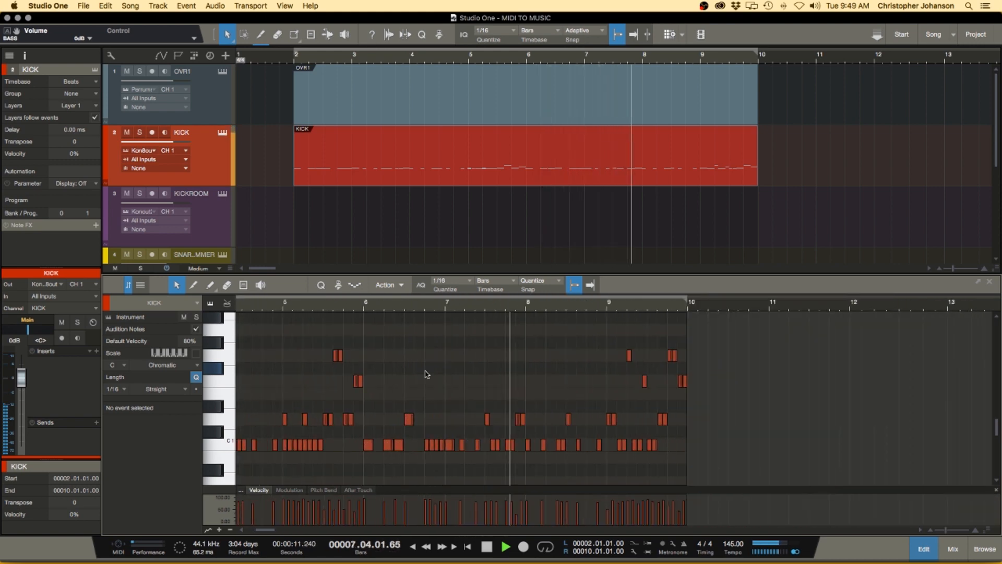
scroll(460, 380, "up", 7)
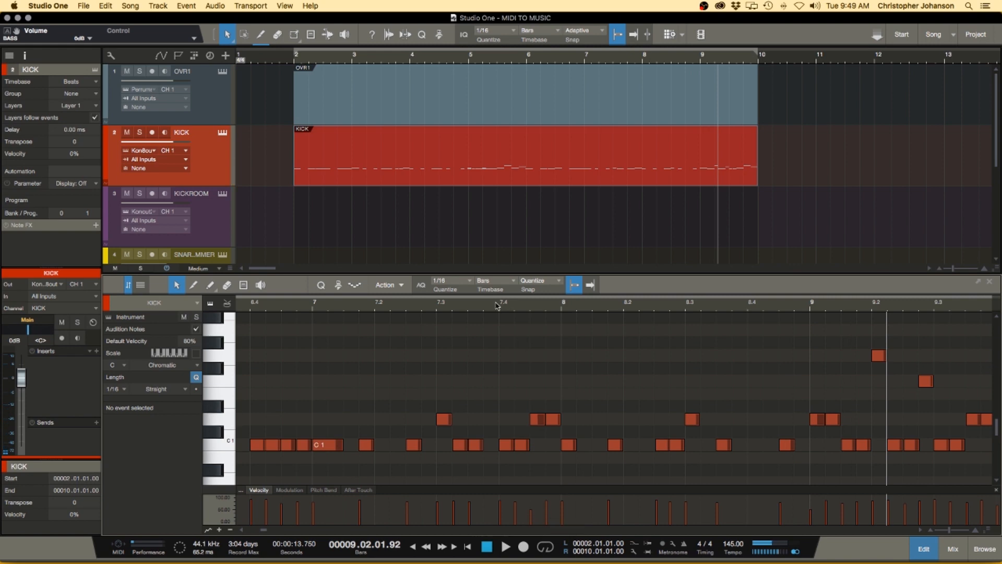
scroll(588, 353, "down", 10)
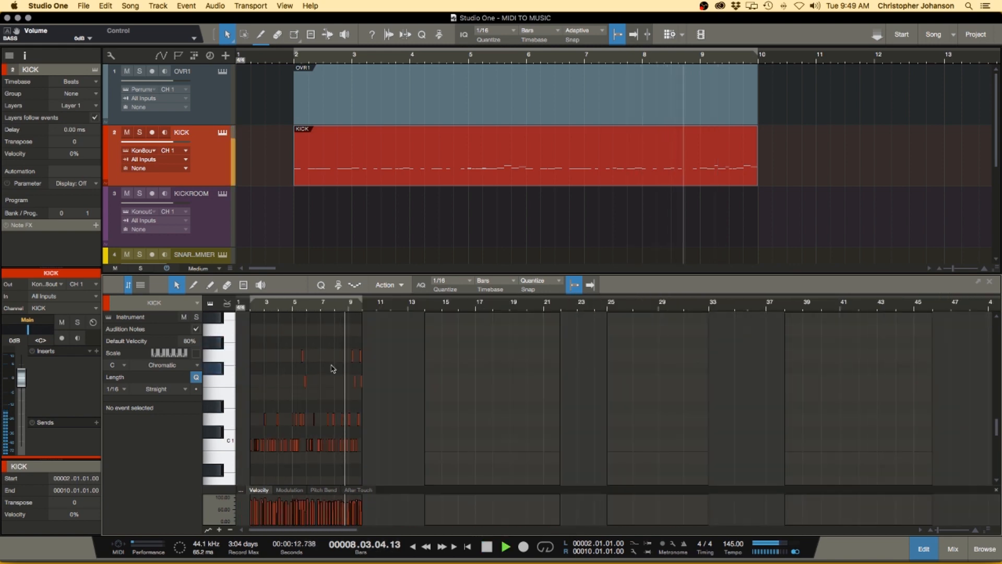
scroll(261, 355, "up", 6)
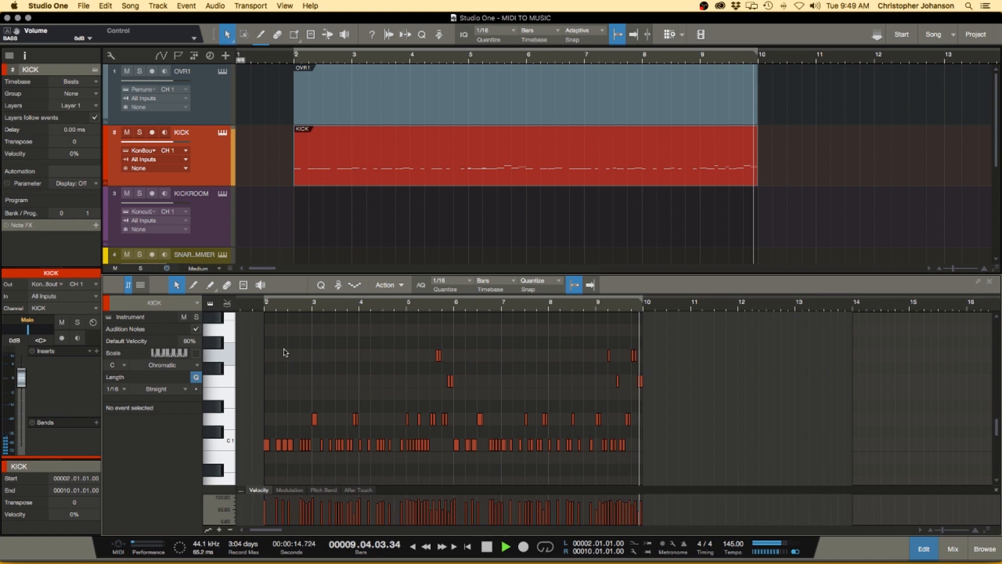
key("space")
Close the note editor and duplicate the KICK part onto the KICKROOM and SNARESHIMMER tracks at bar 2.
key("F2")
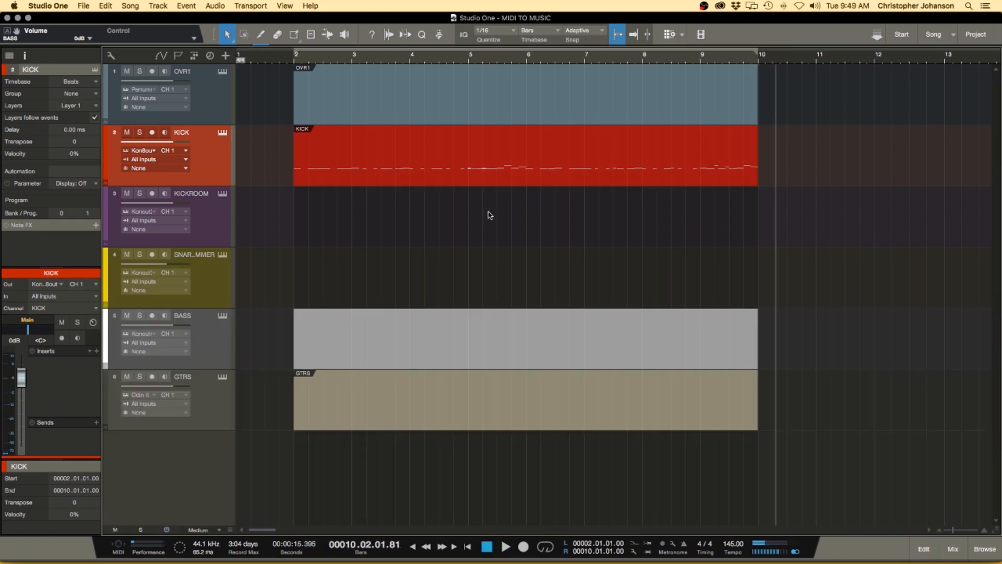
left_click(223, 222)
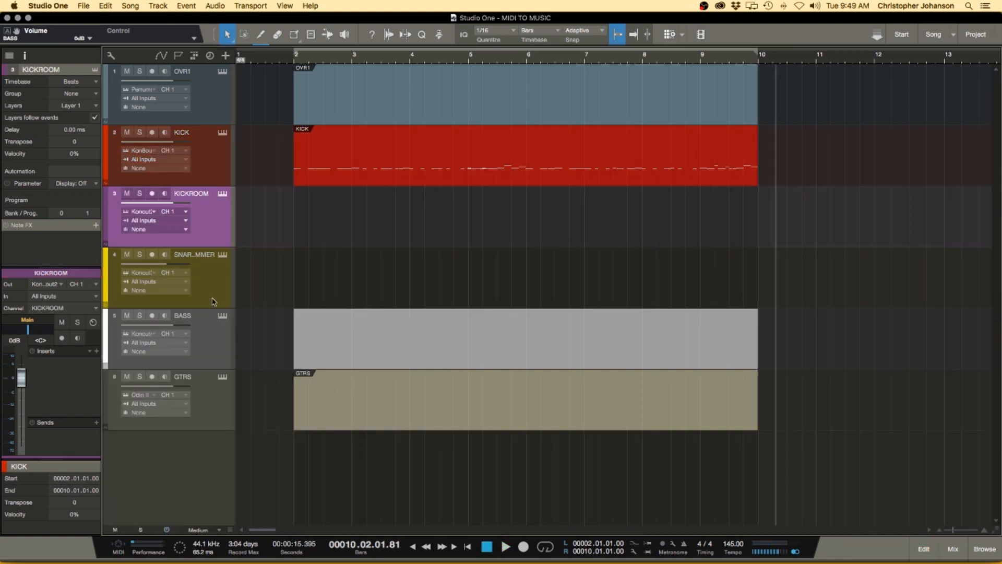
left_click(212, 302)
left_click_drag(335, 160, 336, 218)
left_click_drag(336, 221, 337, 273)
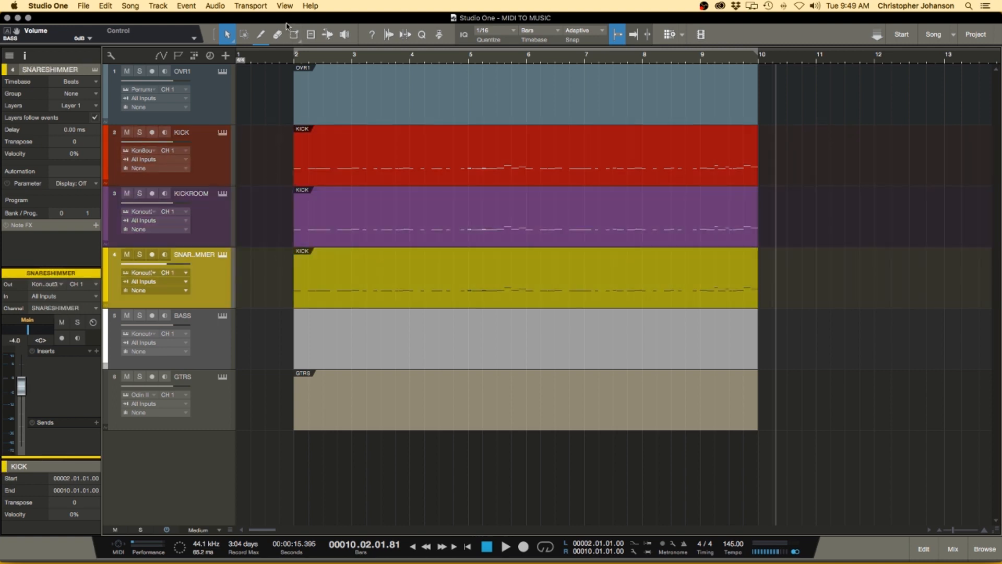
Play back the layered KICK, KICKROOM and SNARESHIMMER tracks from bar 2.
left_click(292, 59)
key("space")
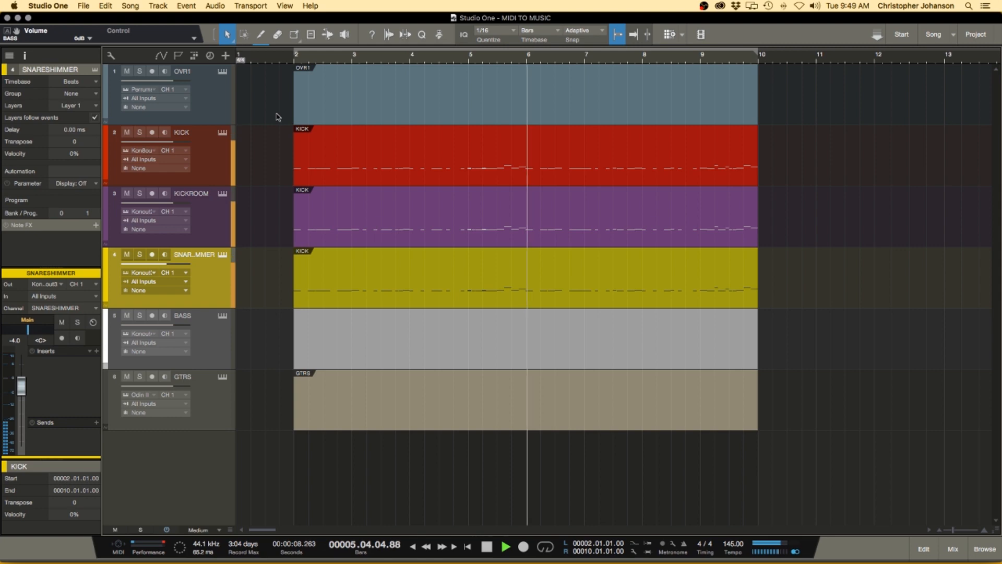
key("space")
Open the empty OVR1 part in the note editor and bring its low octaves into view.
left_click(343, 122)
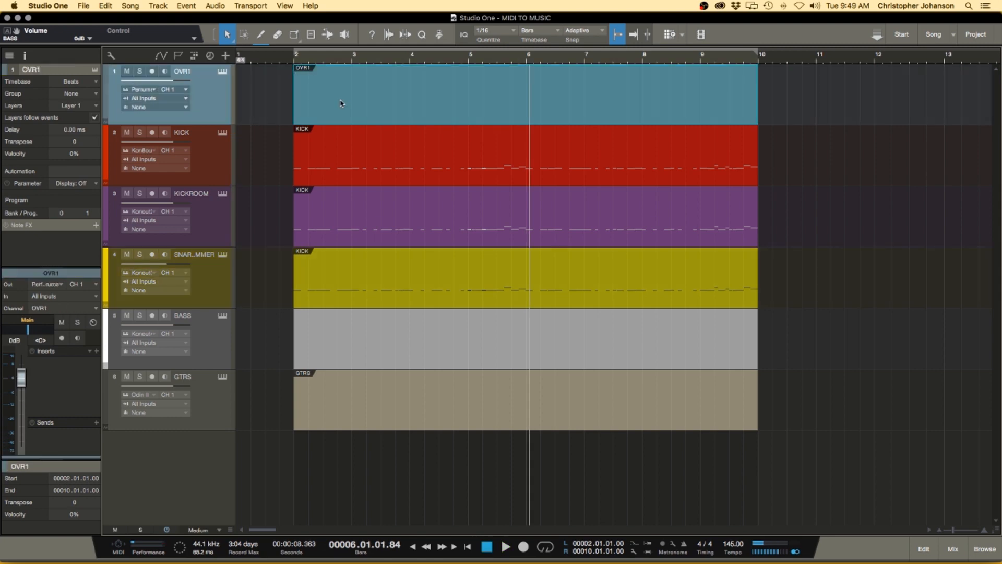
double_click(341, 103)
scroll(244, 409, "left", 3)
scroll(305, 412, "down", 2)
scroll(320, 407, "up", 2)
scroll(320, 406, "up", 2)
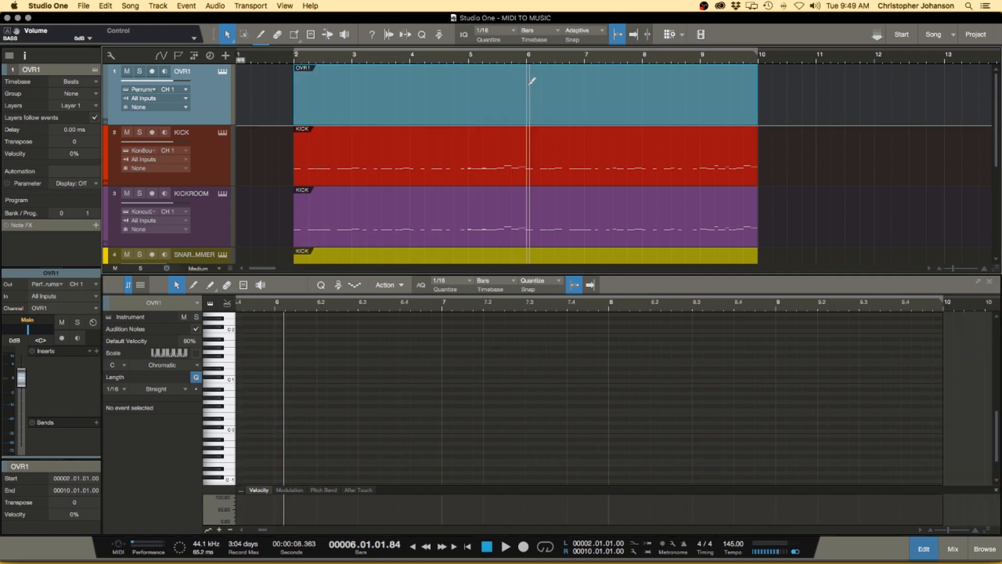
Split the OVR1 part at bar 6 and place a G#0 hit with a lower hit beneath it on the first beat of bar 2.
left_click(531, 82, "alt")
scroll(342, 363, "left", 5)
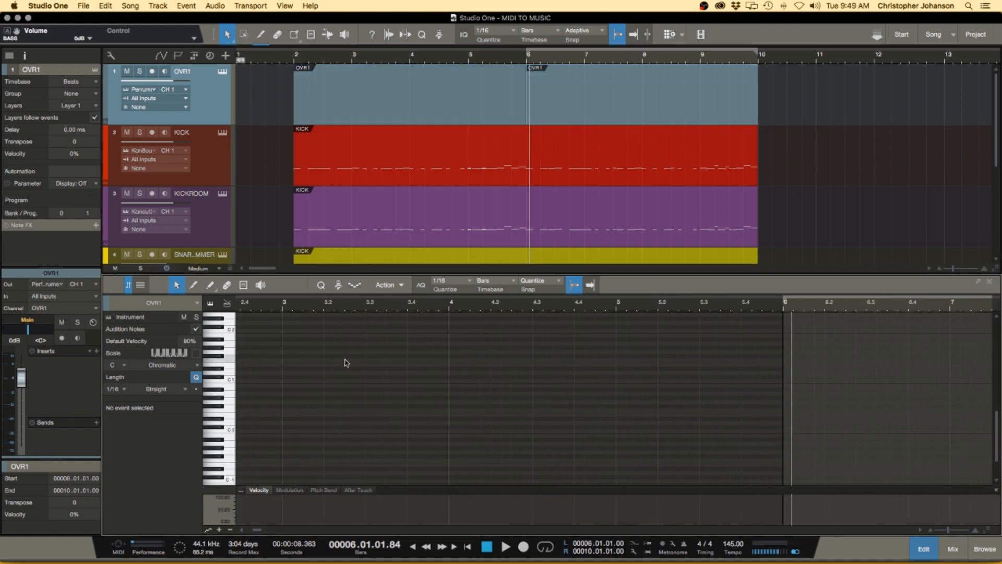
scroll(340, 361, "left", 3)
left_click(338, 427)
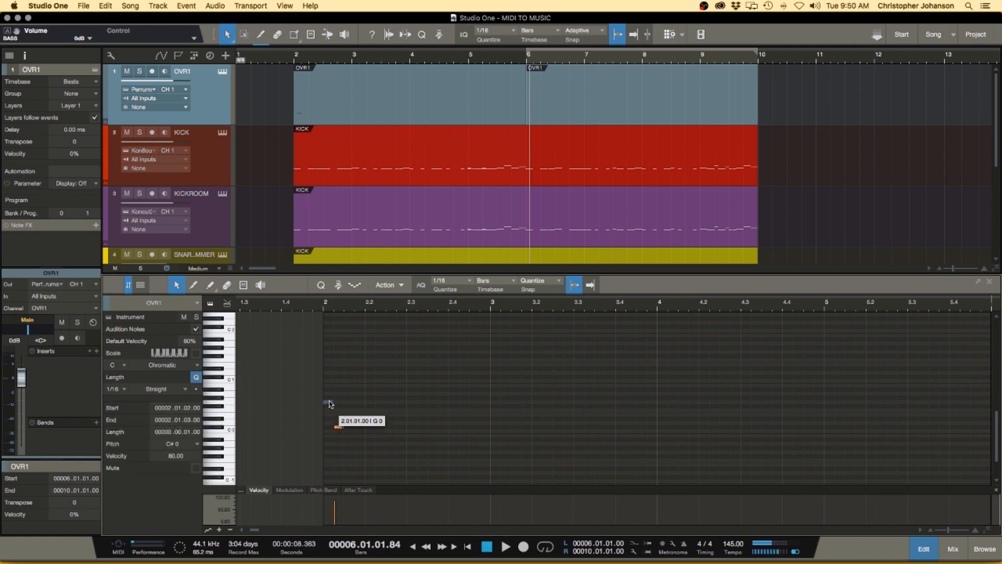
left_click_drag(330, 401, 329, 401)
double_click(329, 412)
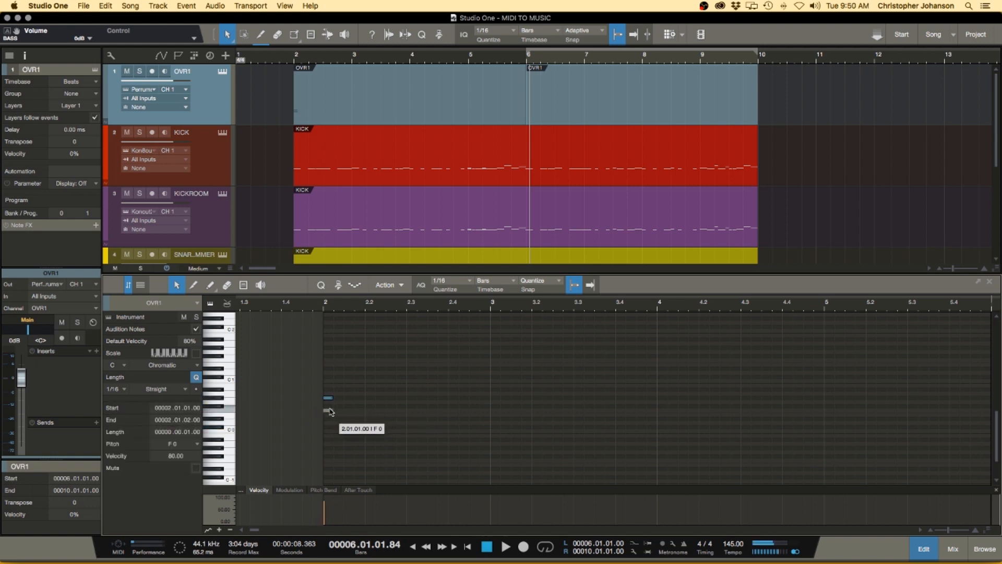
scroll(399, 384, "up", 2)
left_click(335, 413)
double_click(343, 413)
Add D0 hits at 2.3, 3 and 3.3 in the OVR1 part, checking them in playback against the kick.
left_click_drag(428, 422, 427, 422)
left_click(252, 308)
key("space")
scroll(322, 361, "down", 2)
scroll(423, 423, "up", 2)
key("space")
scroll(640, 425, "down", 1)
key("space")
scroll(642, 424, "right", 2)
key("space")
double_click(550, 419)
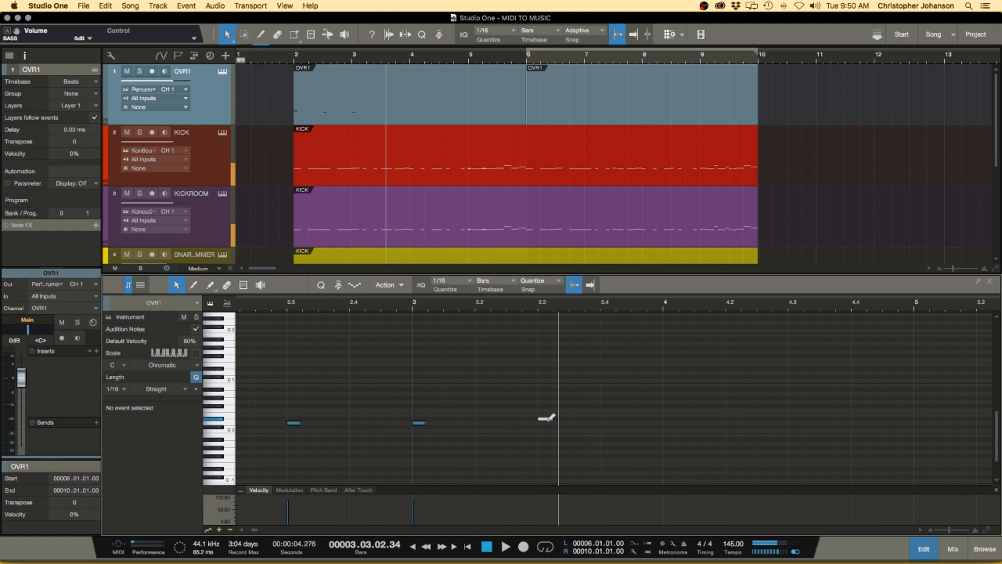
Copy the OVR1 notes of bars 2 and 3 to bar 4 and play back the repeated pattern.
scroll(545, 418, "down", 3)
left_click_drag(298, 379, 482, 452)
key("super+v")
key("space")
scroll(549, 357, "up", 1)
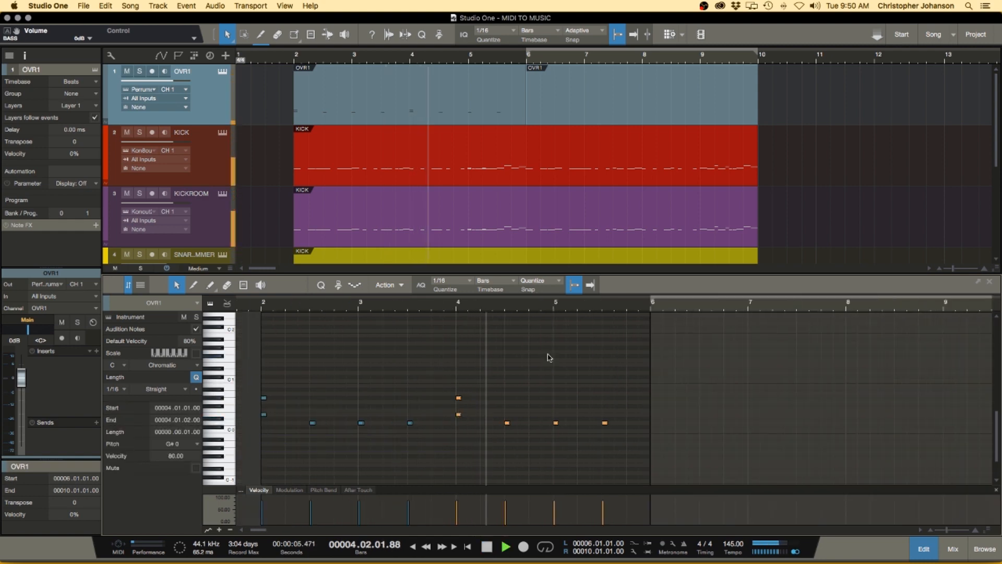
scroll(549, 358, "right", 2)
scroll(553, 364, "up", 4)
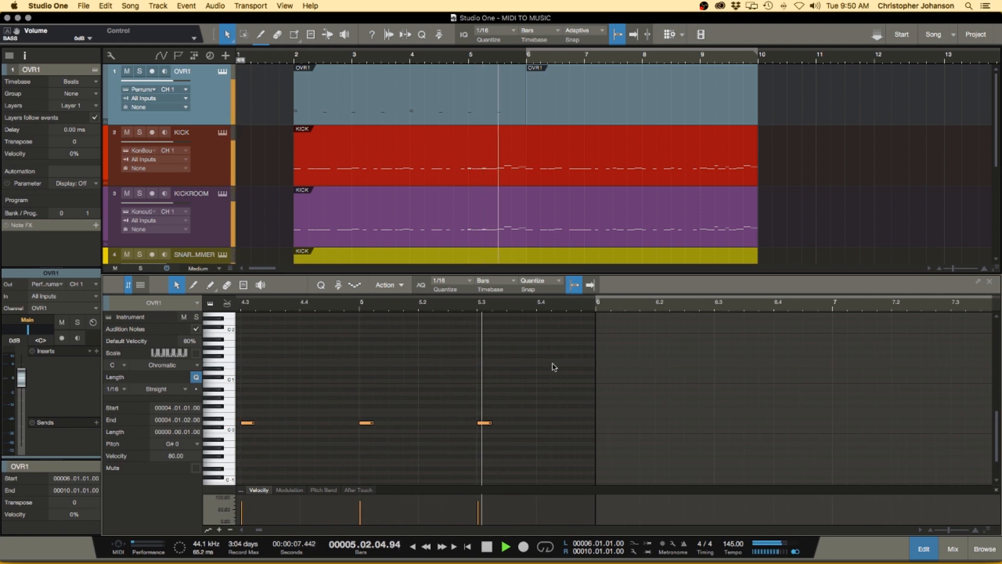
left_click(424, 439)
key("space")
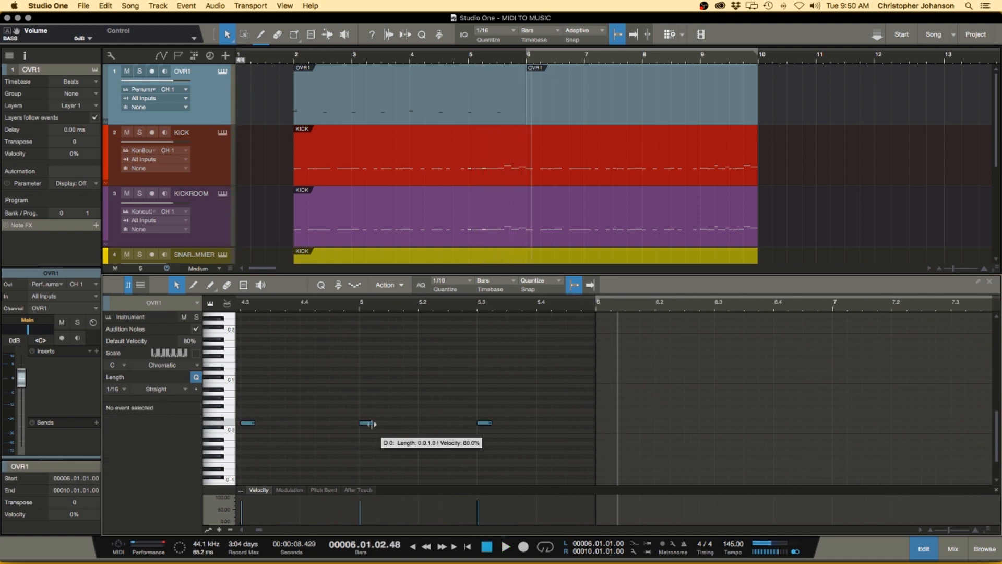
Raise the D0 hit on bar 5 by two semitones, add a G#0 hit at 5.2 and play back from bar 5.
left_click_drag(367, 422, 367, 415)
left_click(357, 303)
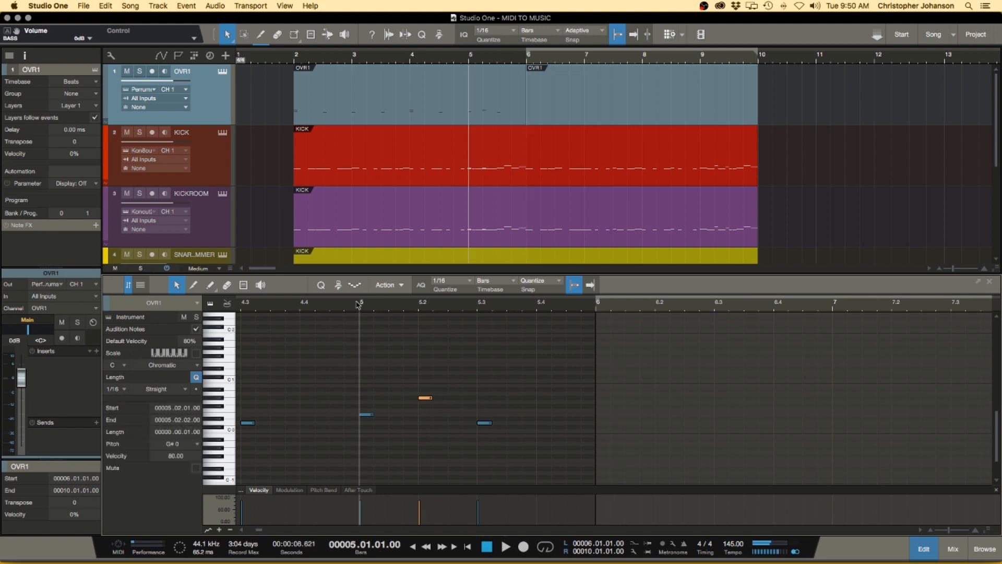
key("space")
scroll(475, 381, "down", 5)
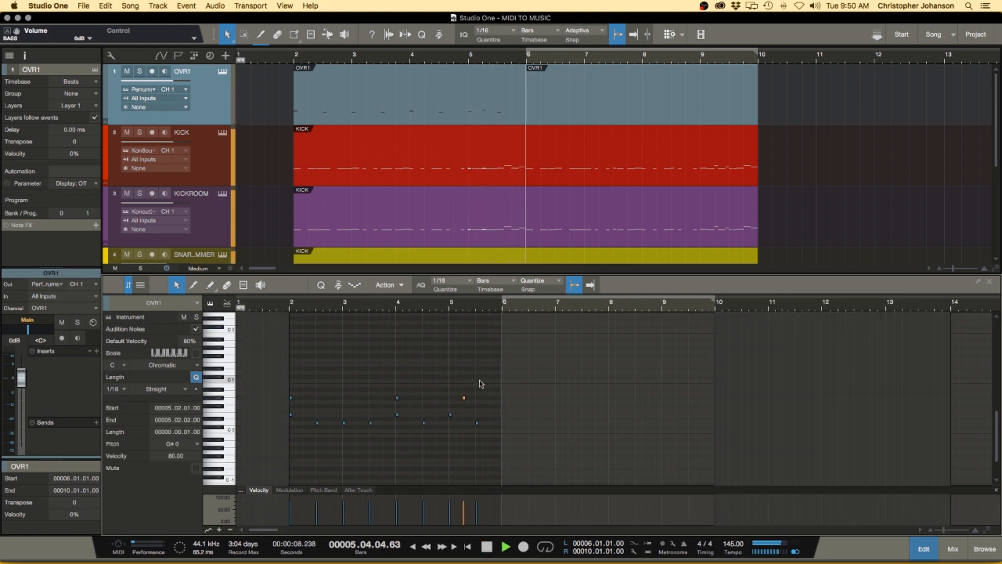
key("space")
Copy all the OVR1 notes of bars 2 to 5 into the second part, starting at bar 6.
scroll(505, 420, "up", 4)
left_click(505, 420)
scroll(508, 421, "up", 3)
scroll(432, 427, "down", 5)
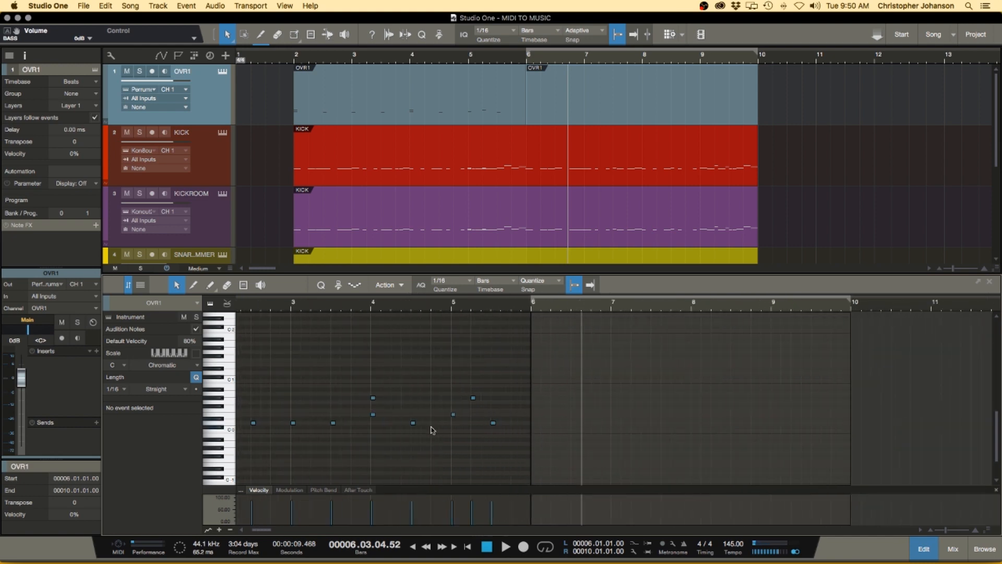
left_click_drag(477, 436, 291, 368)
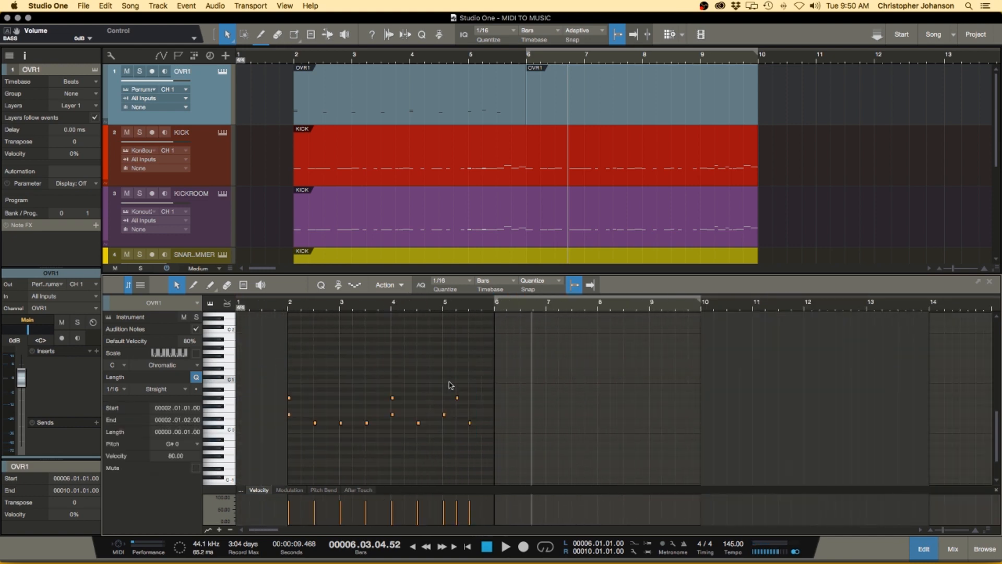
left_click(519, 370)
scroll(519, 370, "up", 1)
left_click(492, 302)
key("ctrl+a")
Fill in D0 hits on the empty beats 6.2, 6.4, 7.2 and 7.4 of the second OVR1 part.
scroll(509, 372, "up", 4)
left_click(507, 412)
left_click(513, 422)
scroll(679, 425, "right", 2)
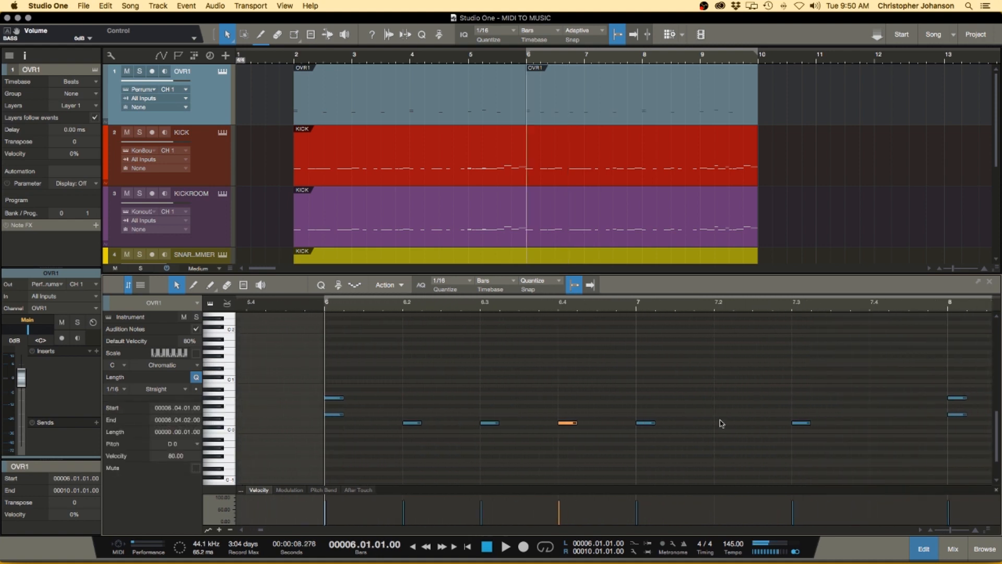
left_click_drag(726, 419, 728, 427)
scroll(679, 402, "right", 2)
Move the G#0 hit from the start of bar 8 to 8.01.04, checking its timing in playback.
scroll(614, 385, "down", 5)
scroll(614, 386, "right", 1)
scroll(647, 417, "up", 2)
scroll(653, 416, "up", 3)
left_click_drag(627, 399, 673, 398)
key("space")
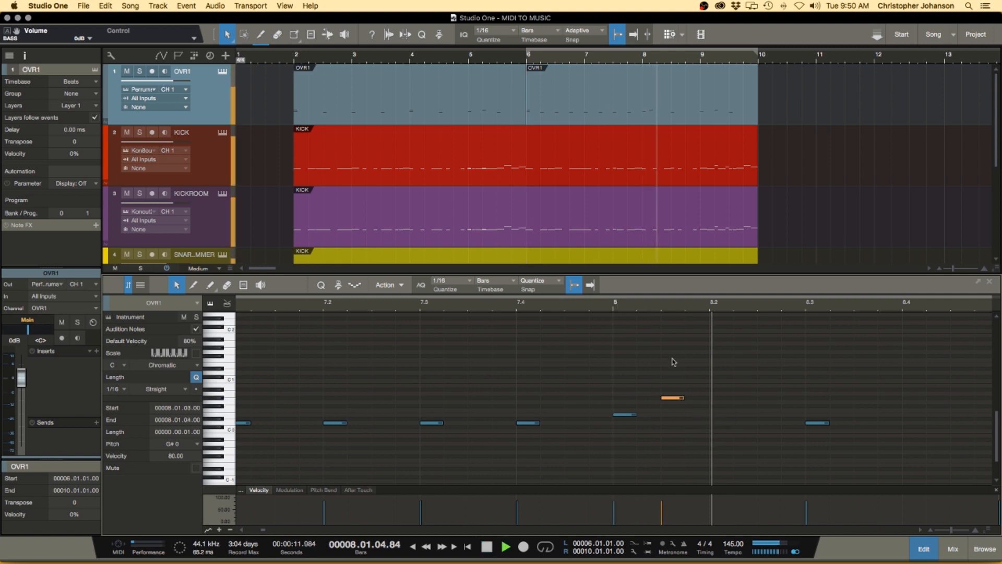
left_click(610, 309)
scroll(652, 364, "right", 2)
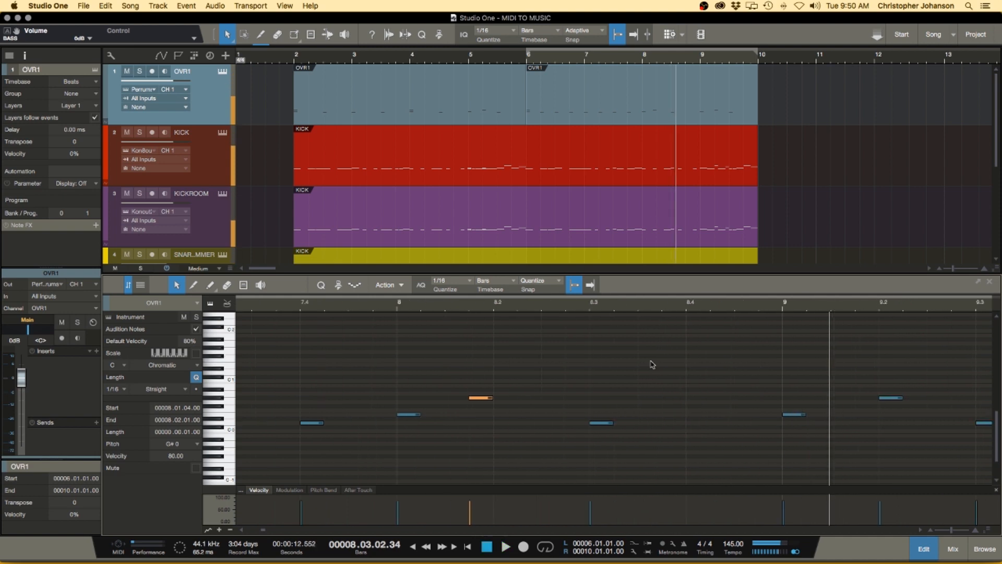
Add a D0 hit at 8.4 and delete the copied notes in bar 9.
scroll(652, 364, "down", 2)
scroll(656, 388, "up", 1)
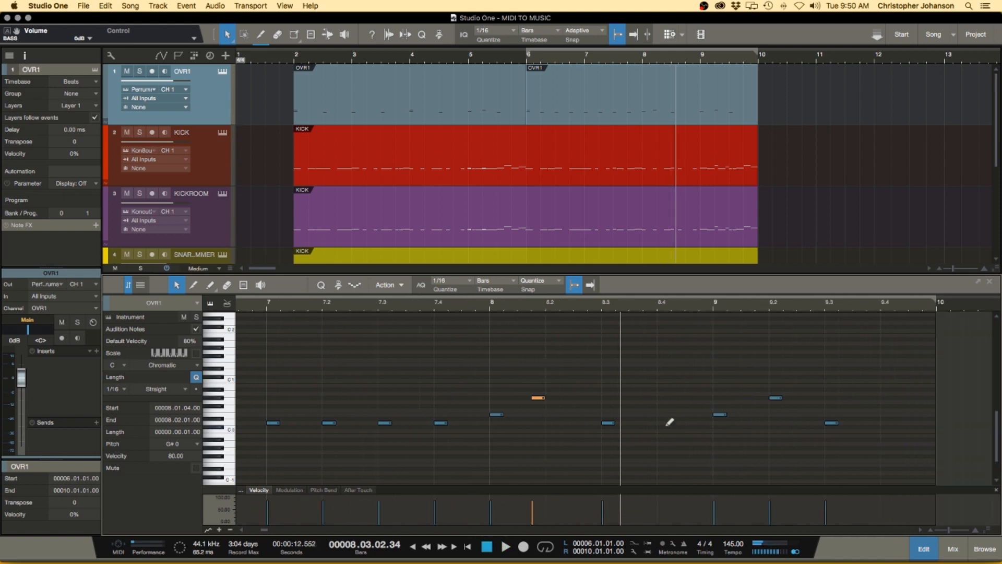
scroll(689, 432, "right", 3)
left_click(506, 386)
left_click_drag(505, 386, 725, 475)
Play back the emptied bar 9 in short passes and set the playhead at 9.02.02 for the closing hits.
left_click(523, 307)
key("space")
scroll(697, 370, "up", 1)
key("space")
left_click(543, 307)
key("space")
key("space")
left_click(561, 308)
Place two D -1 hits at 9.02.02 and 9.02.03 and play back the ending from bar 9.
scroll(591, 393, "up", 3)
scroll(557, 464, "down", 3)
left_click(556, 459)
left_click_drag(557, 464, 558, 444)
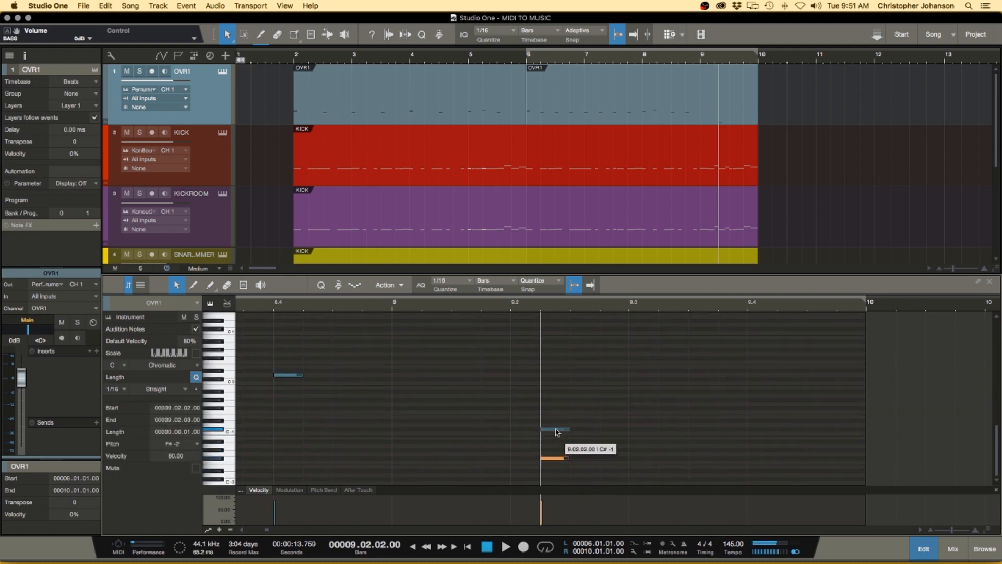
left_click_drag(586, 429, 586, 428)
left_click(394, 307)
key("space")
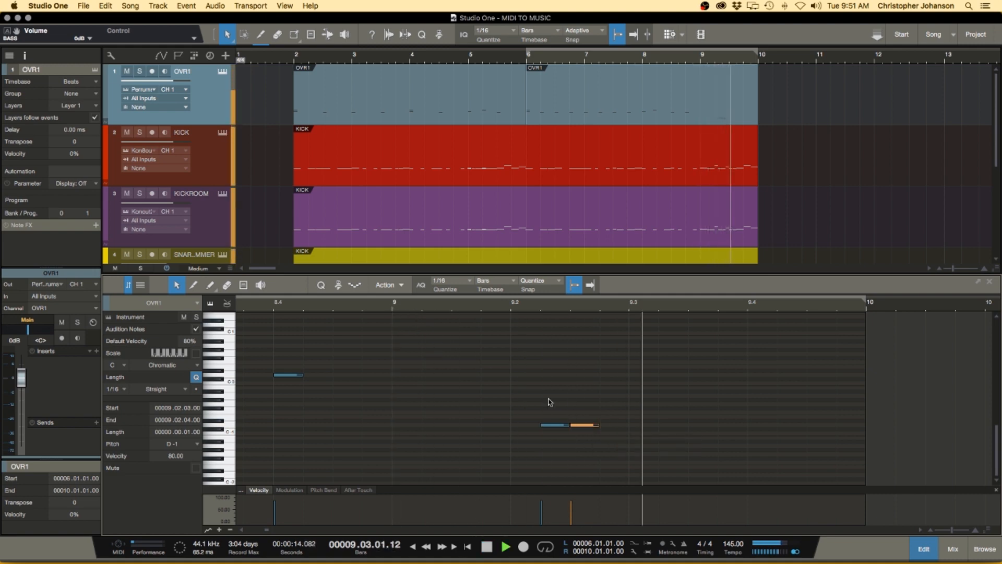
scroll(550, 402, "down", 5)
key("space")
scroll(507, 394, "up", 2)
scroll(504, 398, "down", 2)
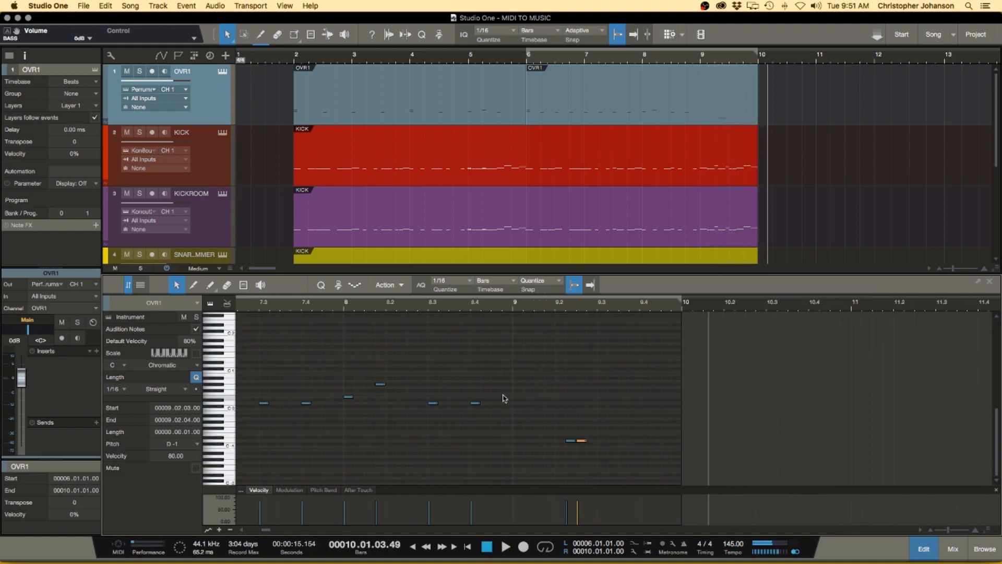
Humanize all the notes in both OVR1 parts.
scroll(505, 398, "down", 6)
left_click_drag(540, 451, 267, 342)
left_click(389, 285)
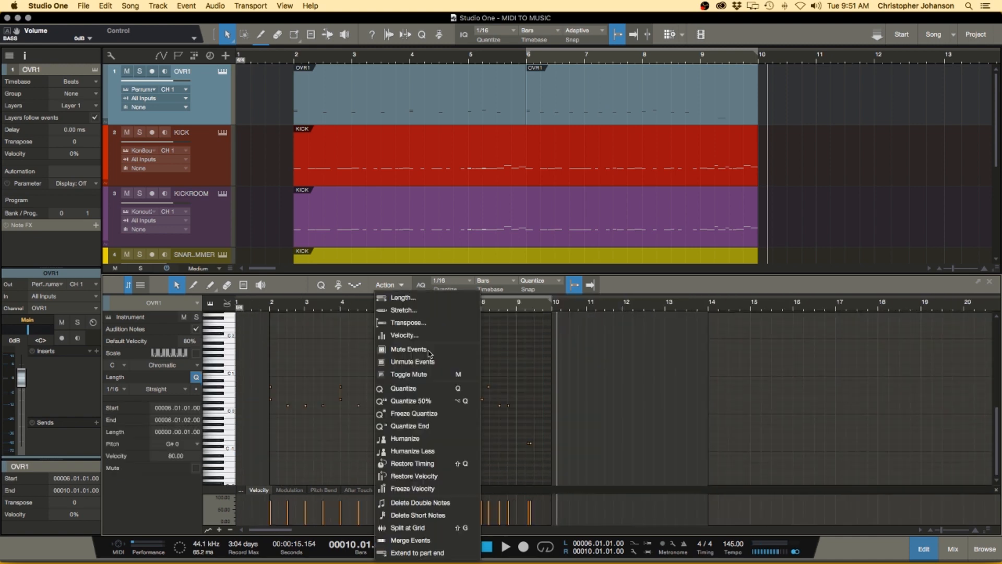
left_click(429, 437)
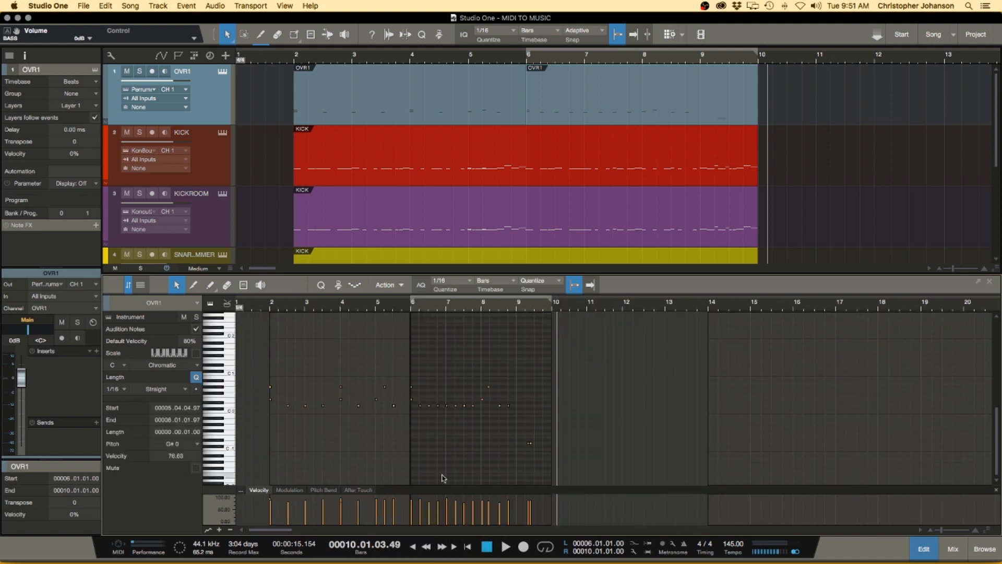
left_click(374, 450)
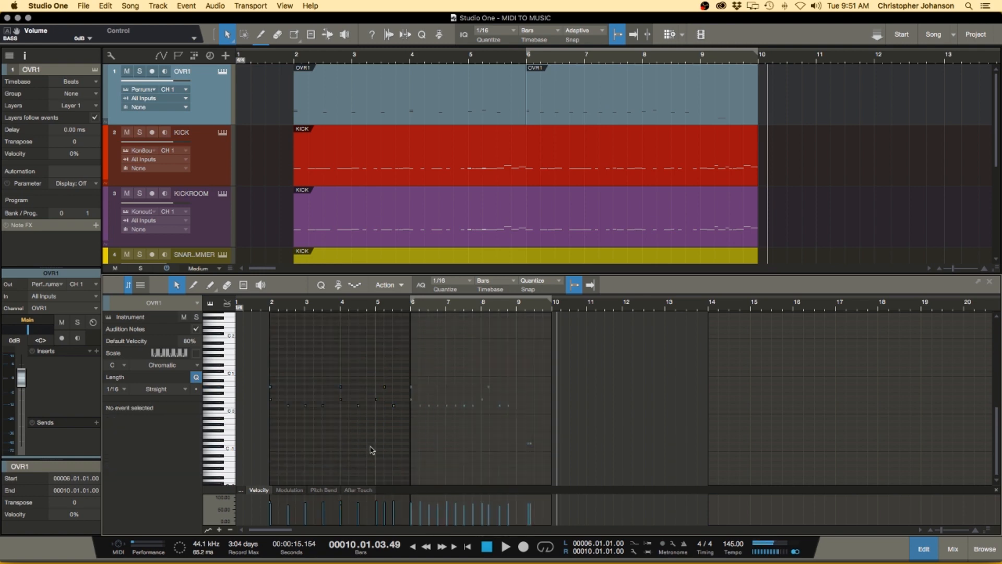
Close the note editor and merge the two OVR1 parts into one event spanning bars 2 to 10.
key("F2")
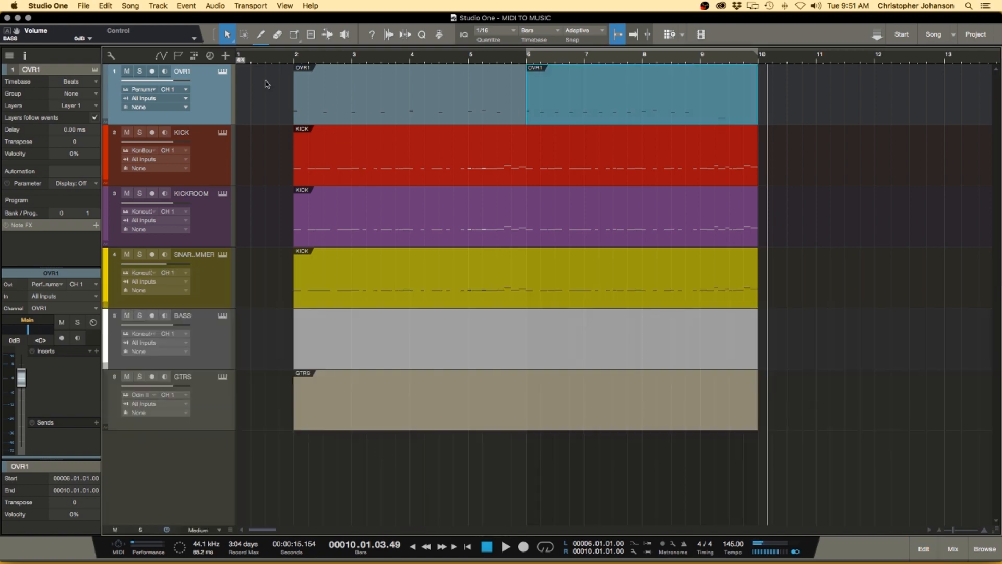
left_click_drag(268, 108, 577, 101)
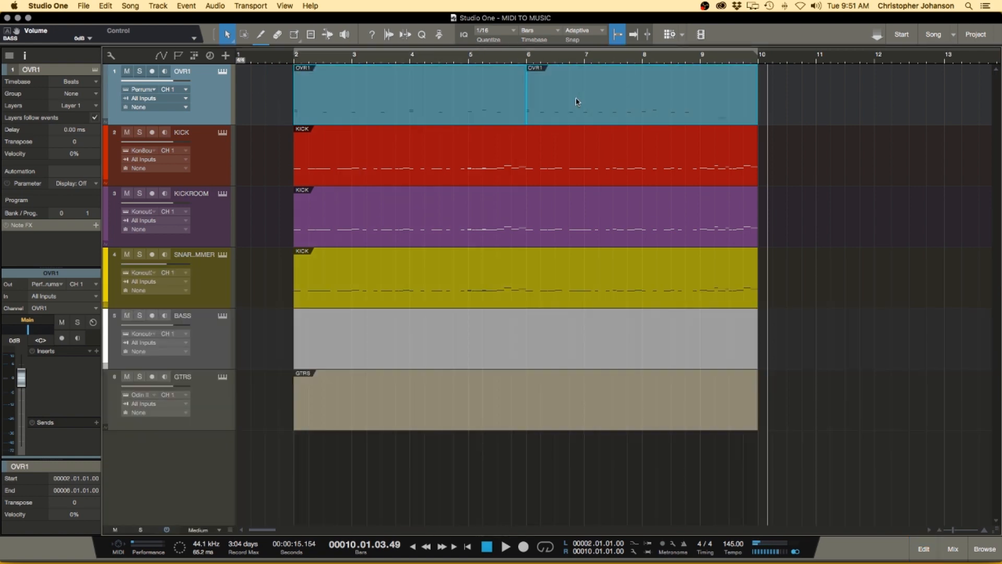
right_click(598, 117)
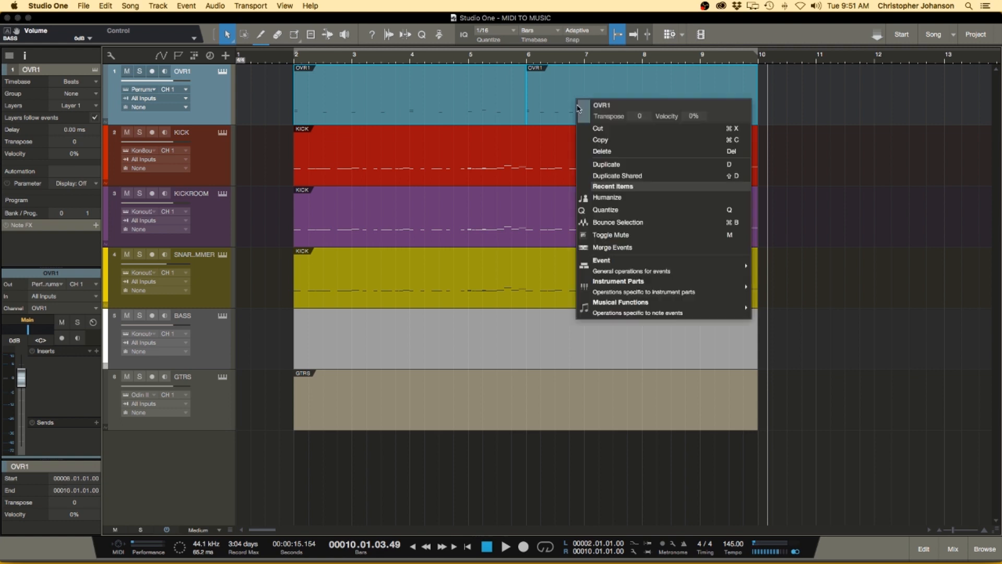
left_click(646, 247)
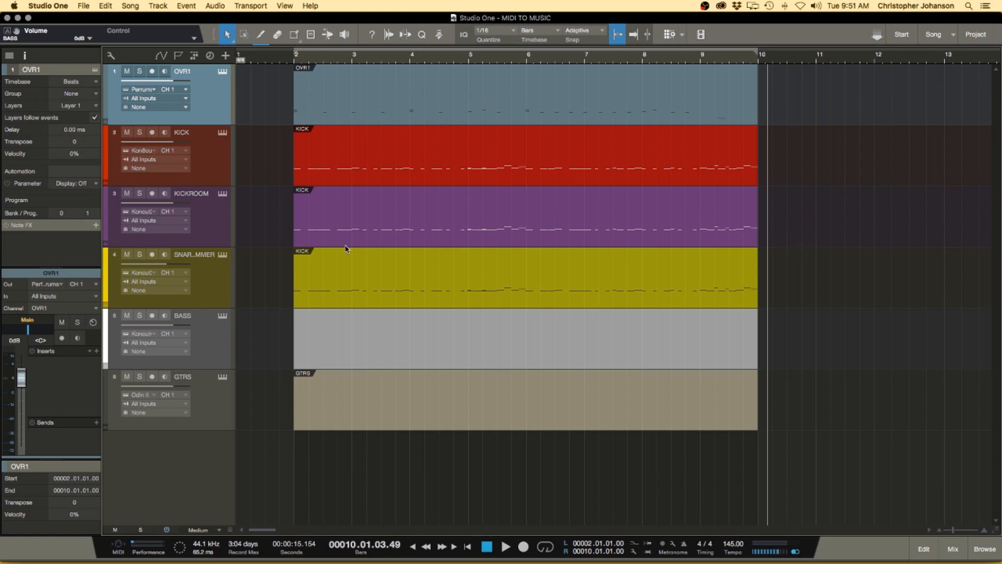
Play back the drum tracks with the OVR1 part from just before bar 2 and save the song.
scroll(356, 246, "right", 2)
left_click(255, 58)
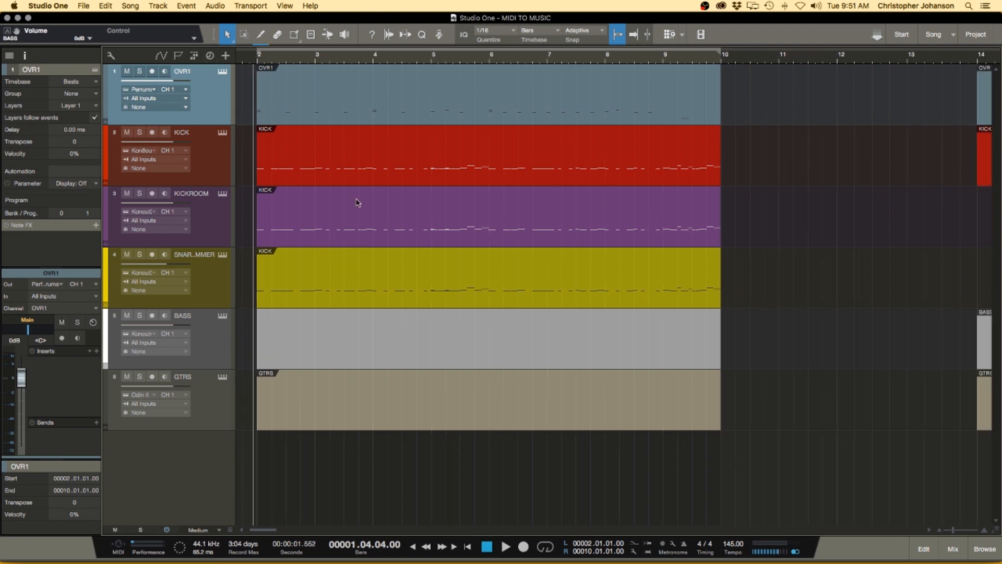
key("space")
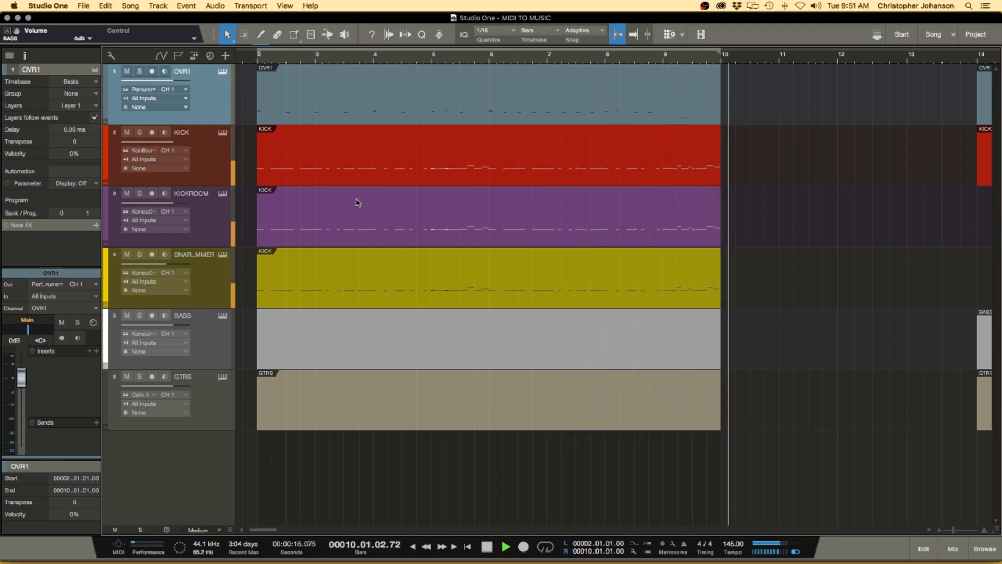
key("space")
key("super+s")
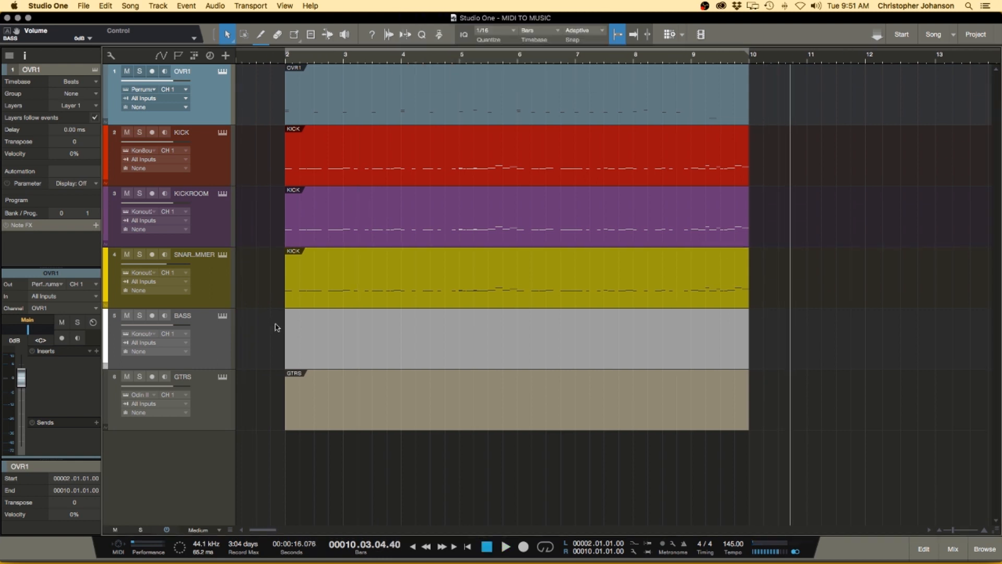
scroll(277, 328, "left", 1)
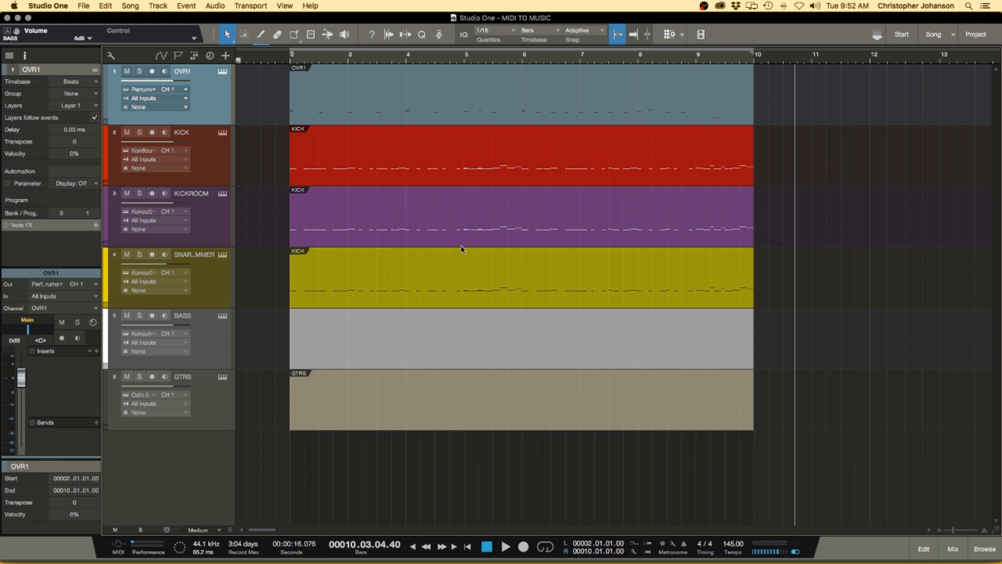
Replace the empty GTRS part at bar 2 with a copy of the KICK part.
left_click(423, 406)
key("Delete")
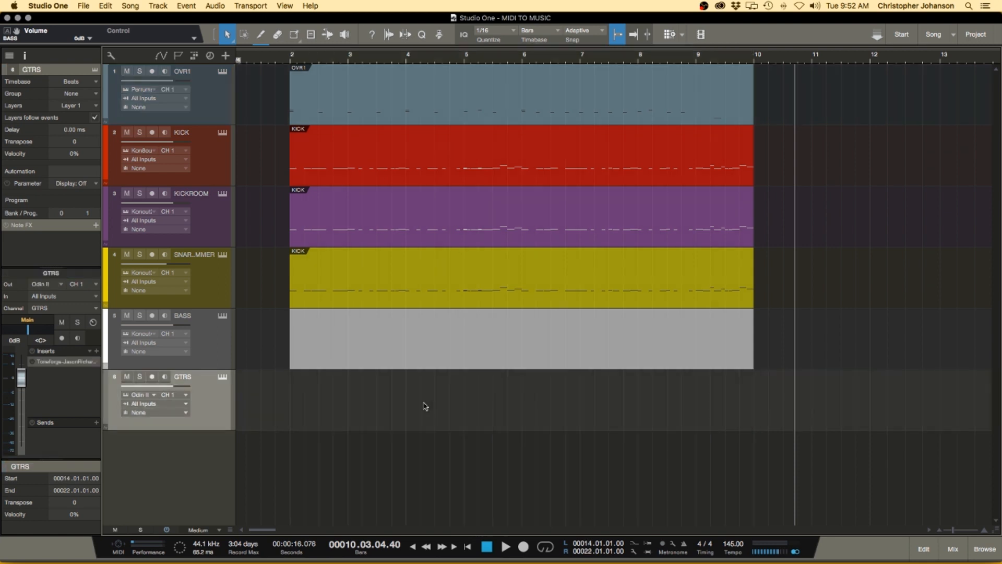
left_click(419, 166)
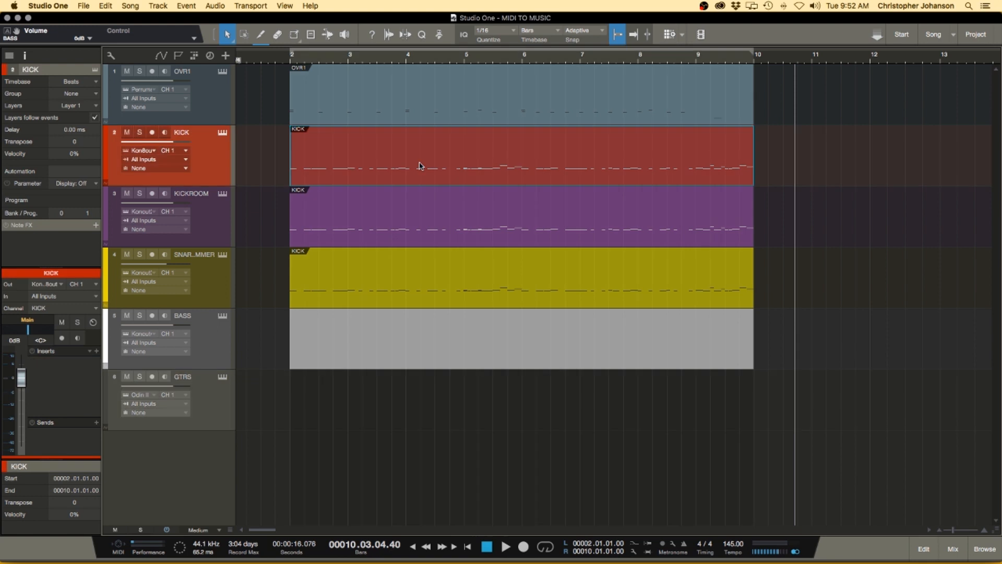
left_click_drag(419, 165, 399, 384)
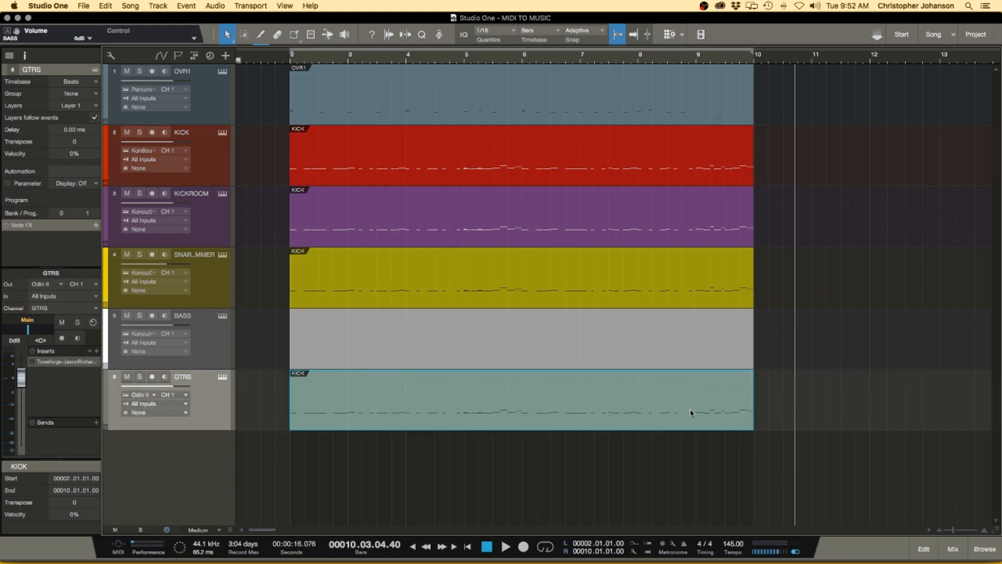
Rename the copied part on the GTRS track as GTRS.
right_click(335, 388)
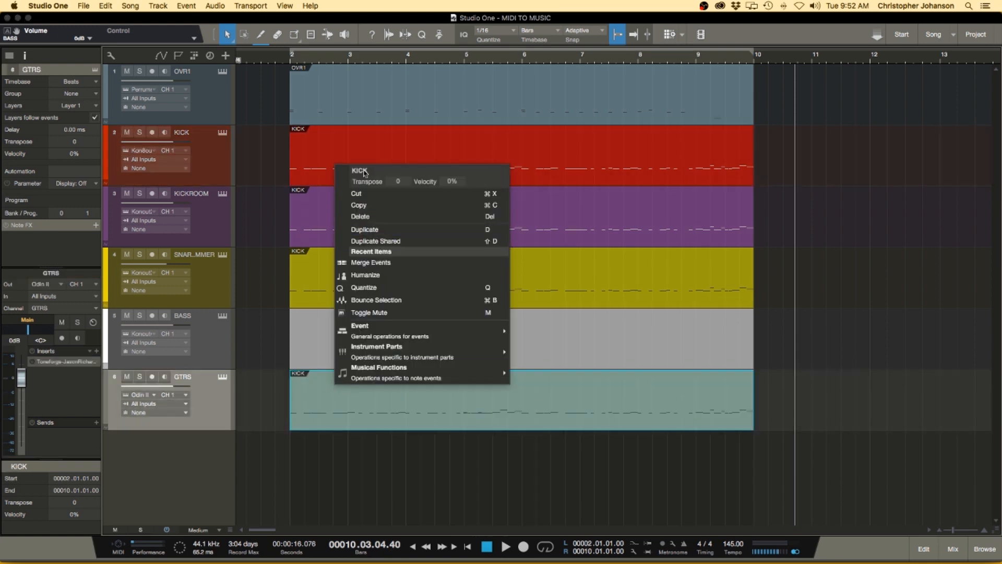
key("Return")
left_click(276, 273)
Delete the empty part on the BASS track and open the GTRS part in the note editor.
left_click(336, 349)
key("Delete")
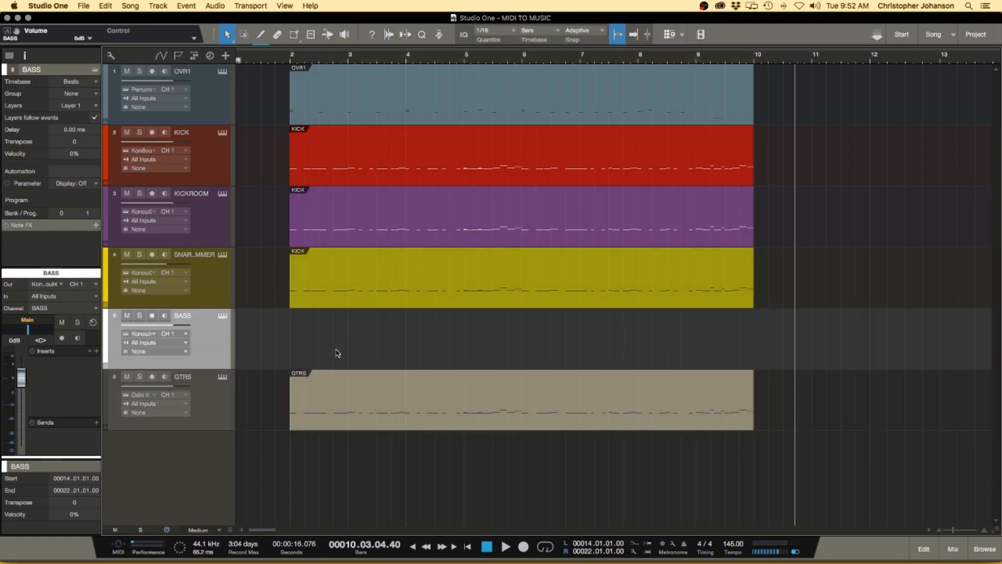
left_click(347, 403)
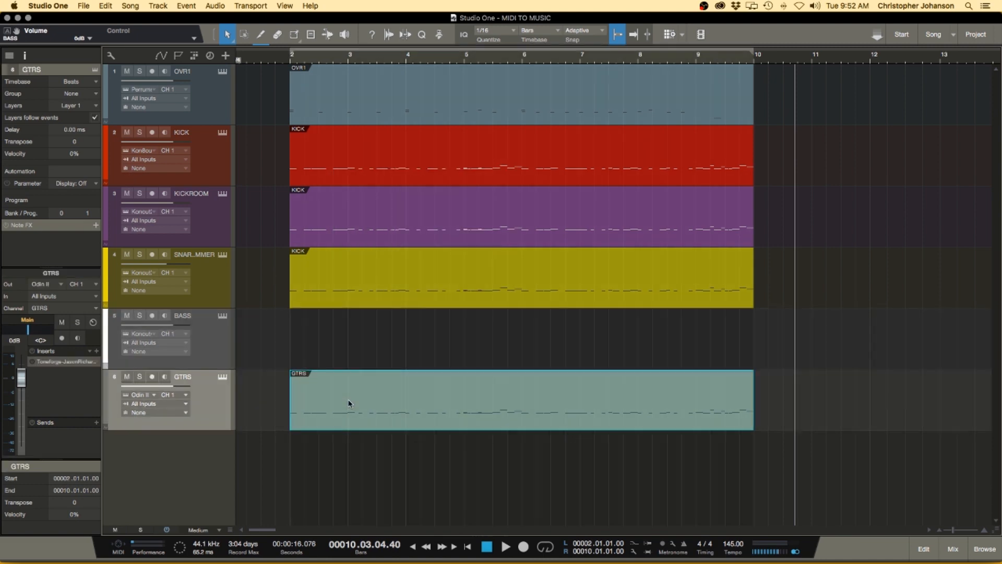
double_click(346, 402)
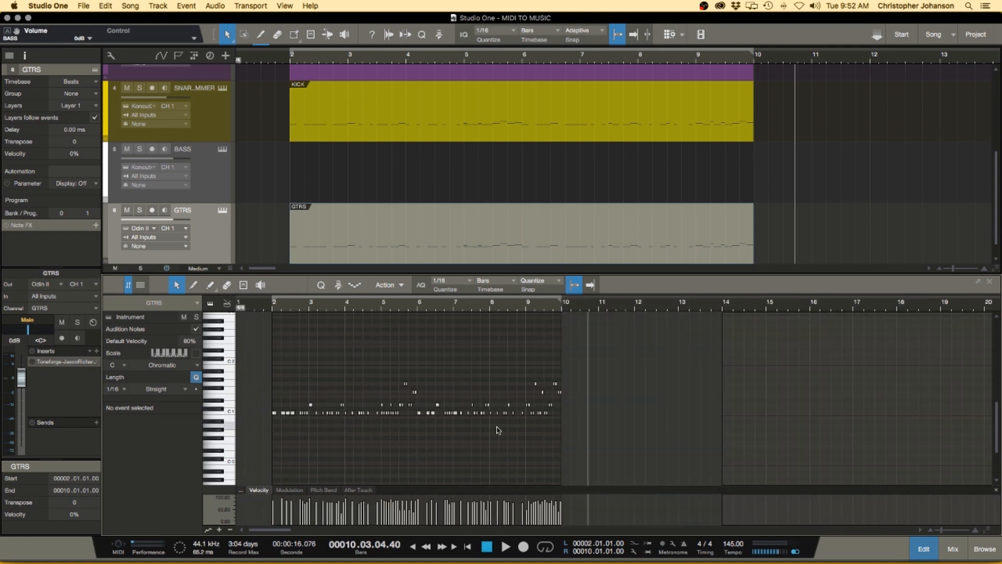
Set the note editor's quantize value to 1/64 and the velocity of all GTRS notes to 100%.
key("super+a")
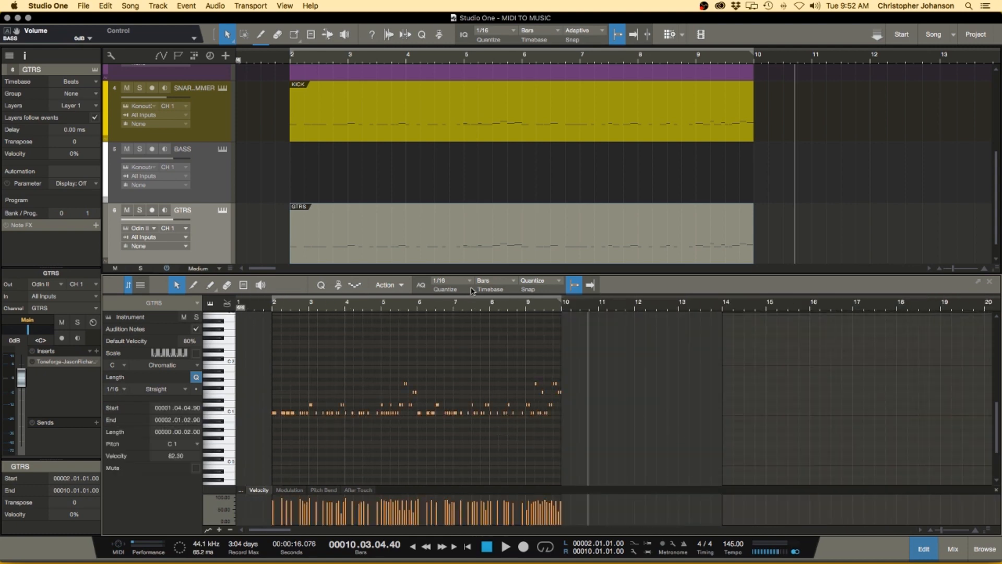
left_click(472, 291)
left_click(568, 301)
left_click_drag(408, 518, 416, 225)
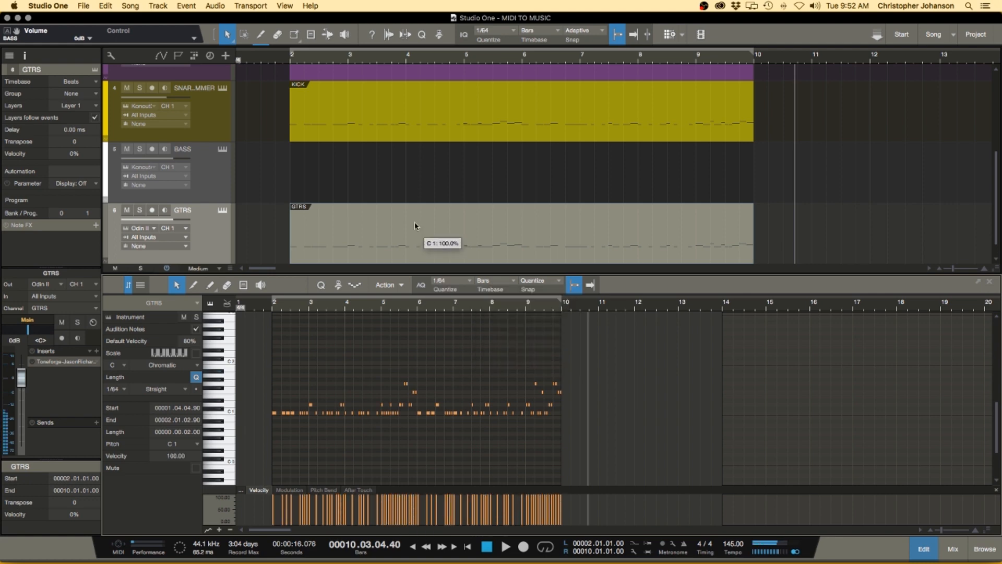
Lower the raised notes at the start of bar 3 and at the end of bar 3 to C 1.
scroll(379, 415, "up", 5)
scroll(418, 416, "left", 1)
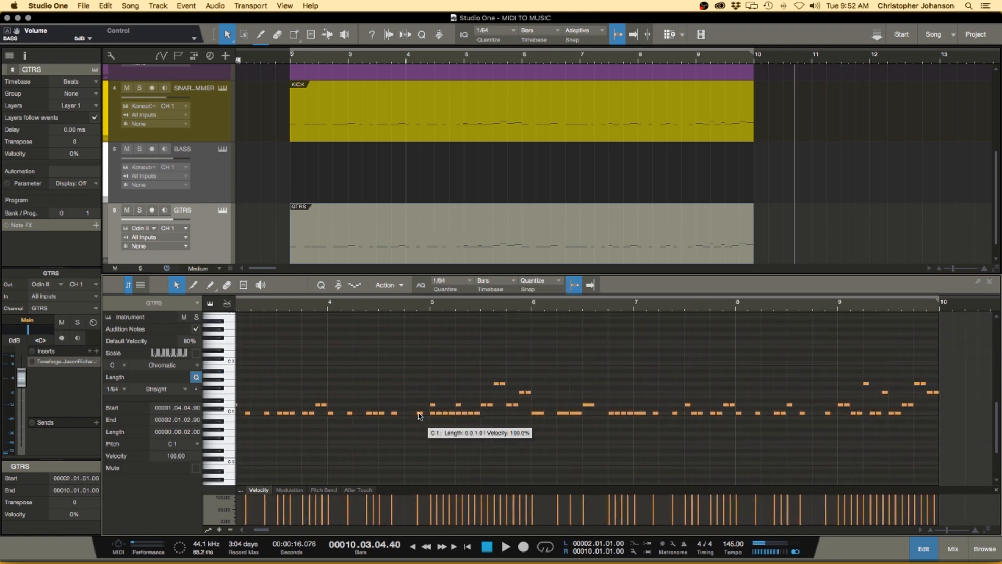
scroll(418, 416, "up", 2)
left_click(449, 440)
scroll(450, 440, "up", 2)
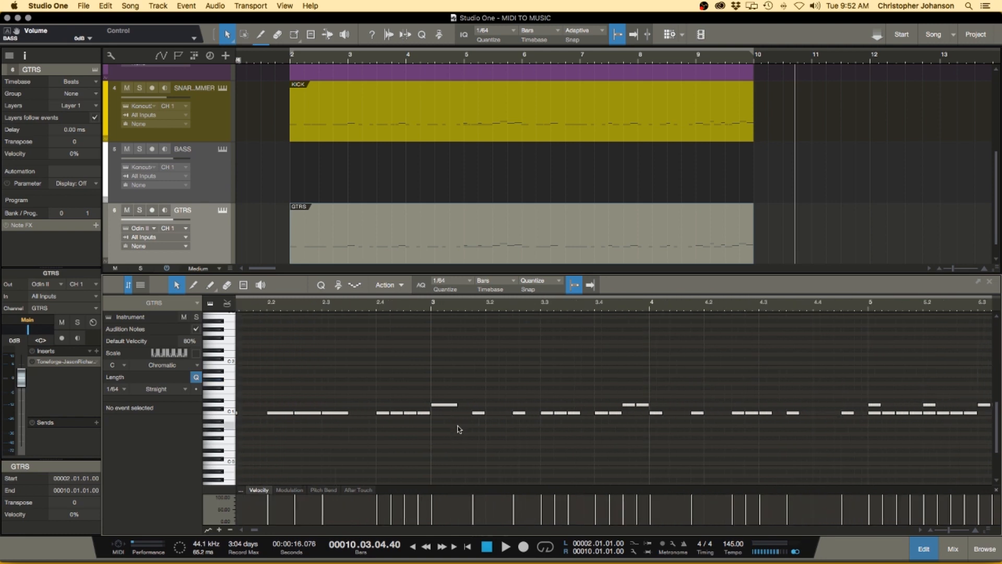
left_click_drag(448, 404, 448, 412)
scroll(546, 403, "right", 3)
scroll(546, 403, "right", 3)
left_click(494, 405)
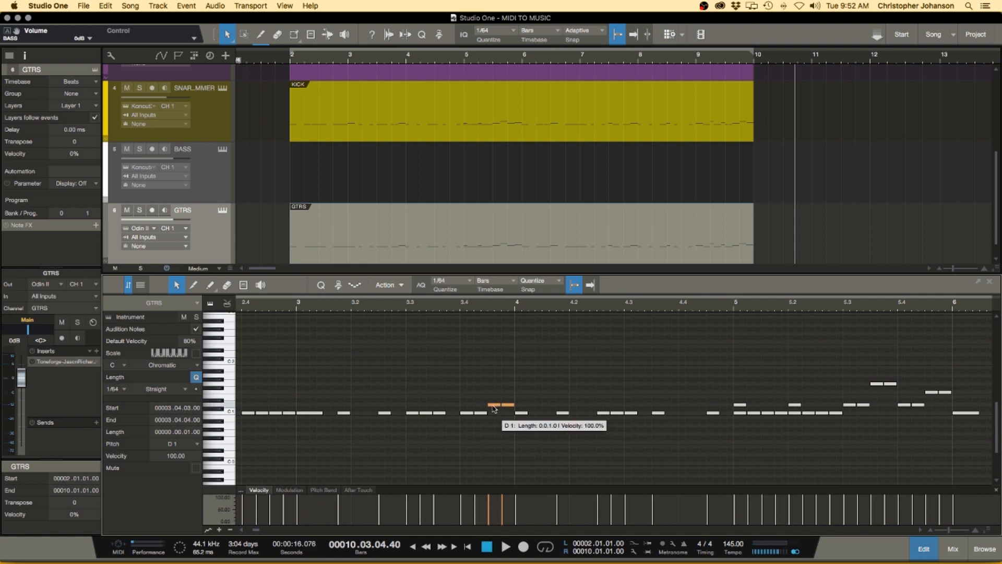
left_click(501, 389)
Lower all the raised notes in bar 5 of the GTRS part to C 1.
scroll(500, 390, "right", 9)
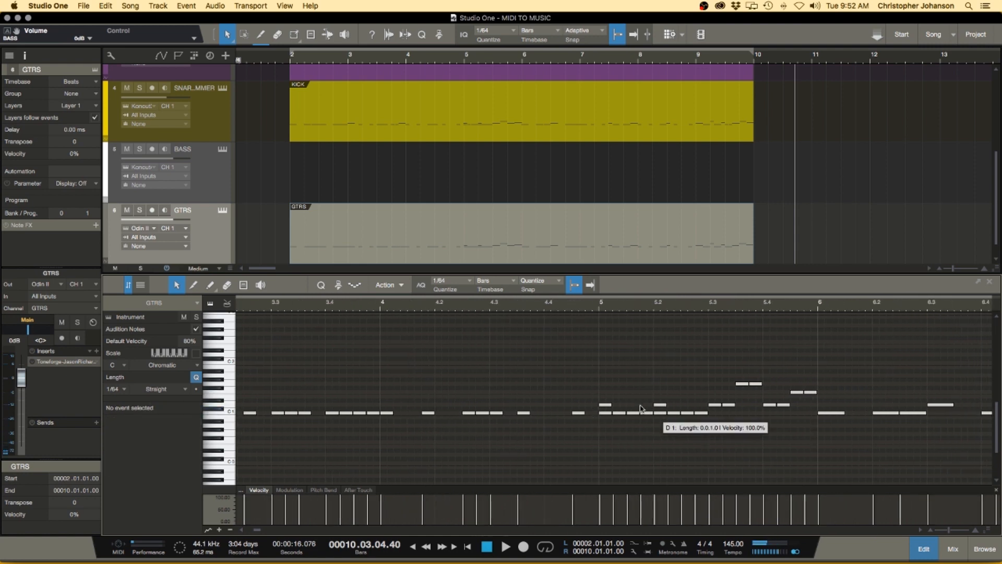
left_click_drag(592, 399, 685, 407)
key("Delete")
scroll(685, 407, "right", 3)
scroll(684, 407, "right", 12)
left_click_drag(497, 396, 571, 415)
left_click_drag(519, 364, 599, 409)
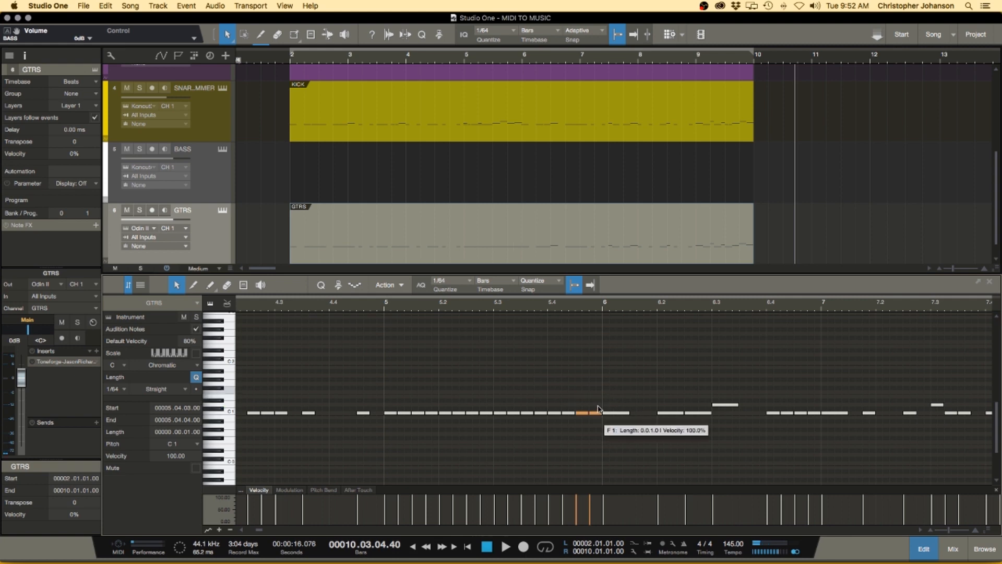
Lower the raised notes in bars 6 and 7 of the GTRS part to C 1.
scroll(598, 409, "right", 15)
left_click_drag(433, 406, 435, 413)
scroll(576, 407, "right", 2)
scroll(575, 407, "right", 5)
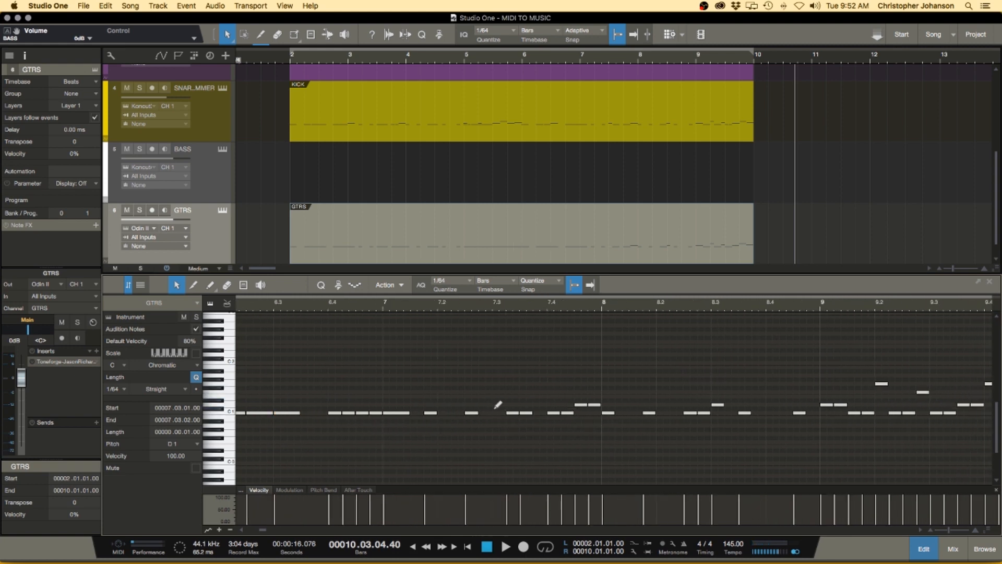
left_click_drag(500, 405, 499, 413)
left_click(581, 398)
mouse_move(568, 395)
left_mouse_down()
mouse_move(604, 407)
mouse_move(563, 412)
left_mouse_up()
Lower the remaining raised notes in bars 8 and 9 of the GTRS part to C 1.
scroll(579, 412, "right", 7)
left_click_drag(674, 398, 686, 413)
left_click_drag(724, 384, 823, 413)
left_click_drag(823, 375, 879, 414)
left_click(869, 393)
left_click(772, 365)
scroll(748, 365, "down", 3)
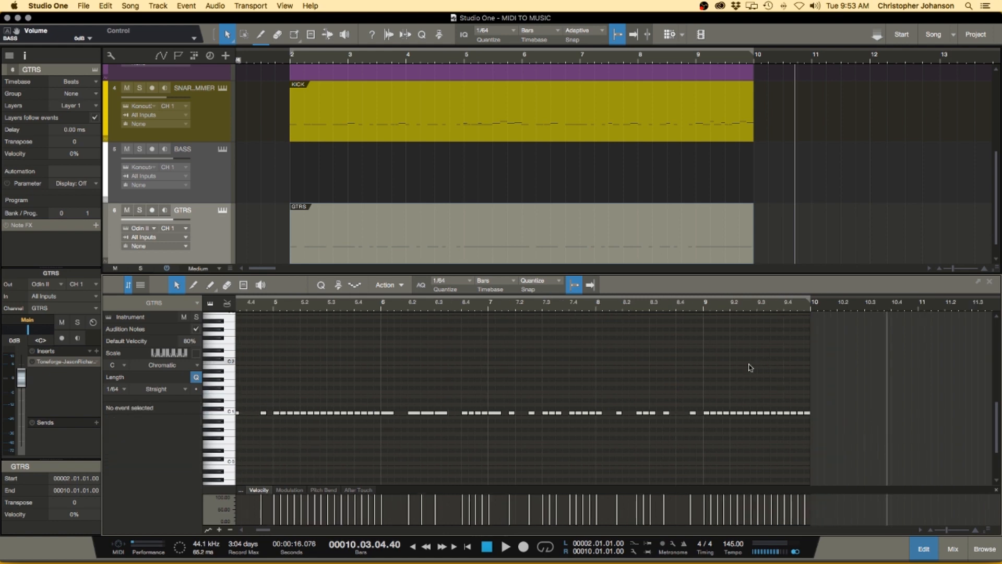
scroll(678, 375, "down", 2)
scroll(335, 381, "down", 2)
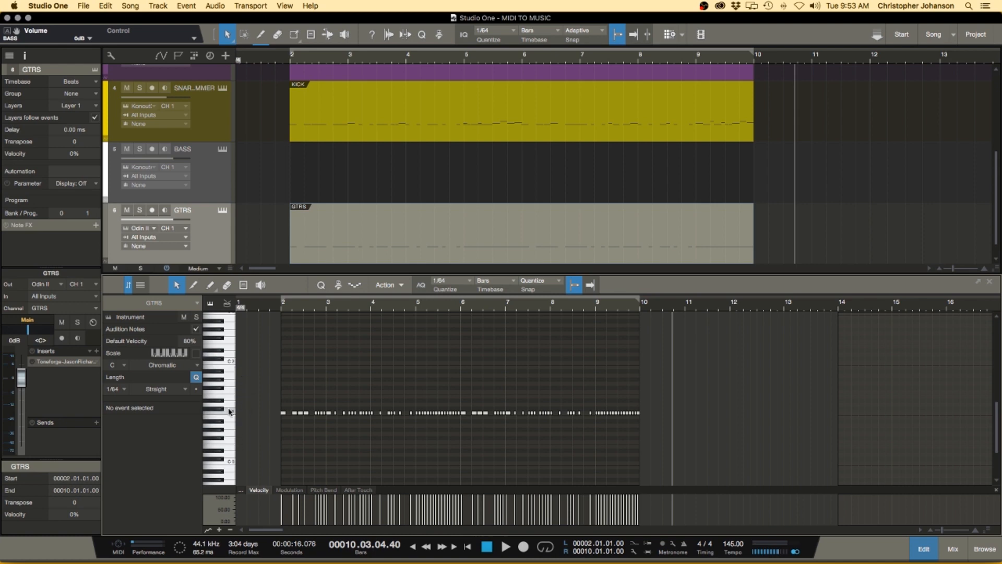
Audition low and high keys on the note editor's keyboard to hear the guitar instrument's range.
left_click(230, 414)
left_click_drag(229, 414, 231, 456)
scroll(230, 419, "up", 5)
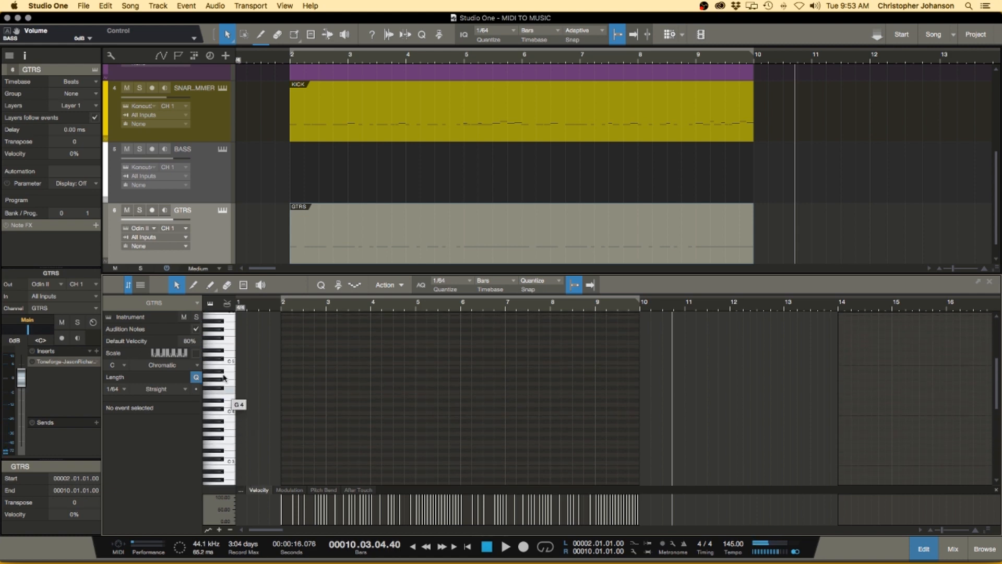
scroll(230, 366, "up", 7)
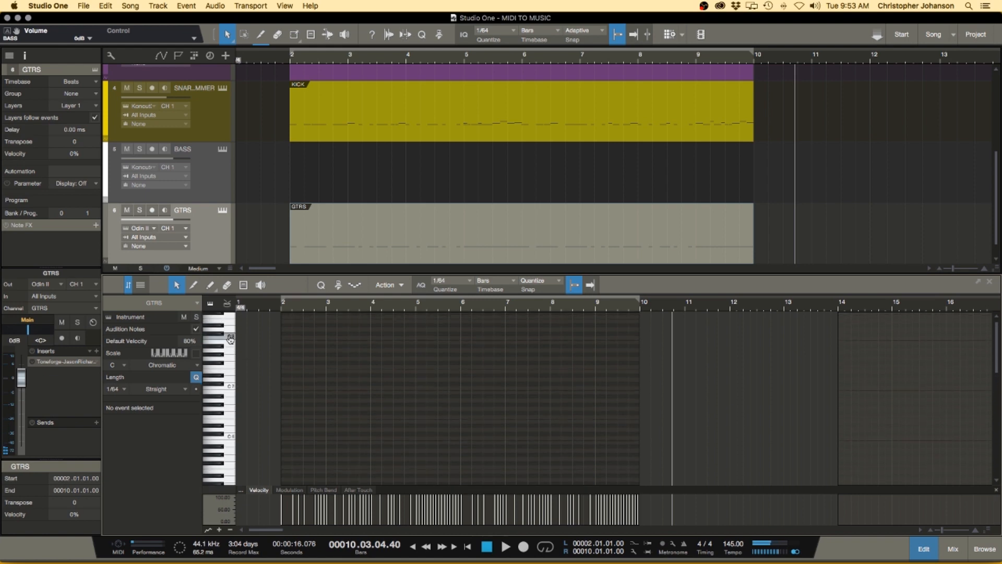
mouse_move(231, 431)
left_mouse_down()
mouse_move(231, 441)
mouse_move(233, 420)
left_mouse_up()
left_click(232, 419)
left_click(225, 418)
left_click(225, 418)
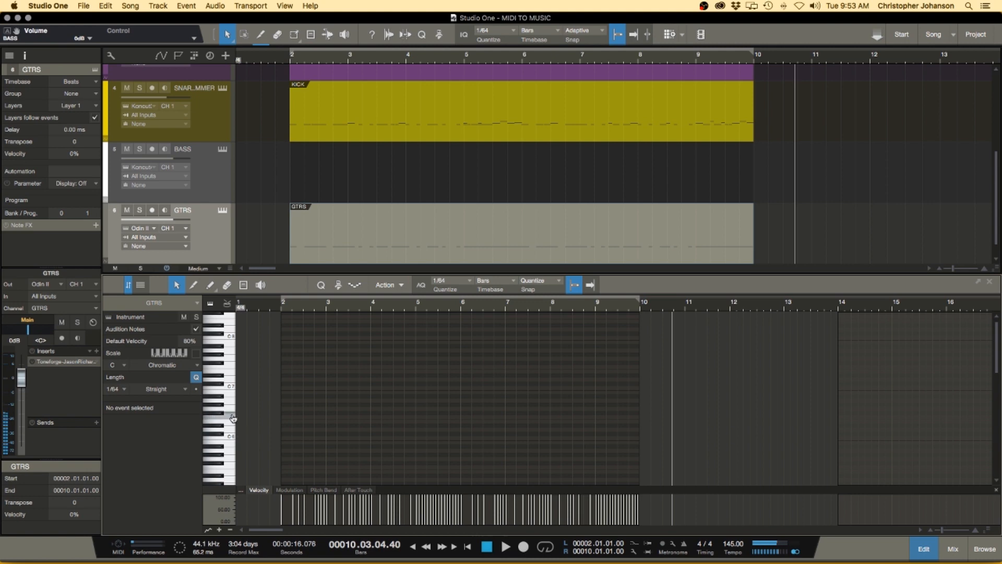
scroll(275, 420, "down", 10)
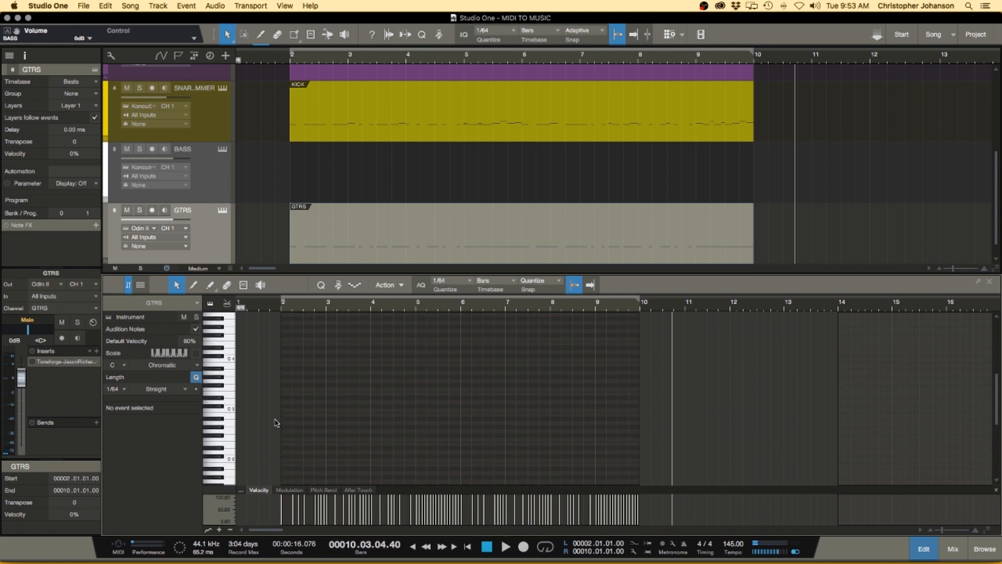
scroll(275, 422, "down", 6)
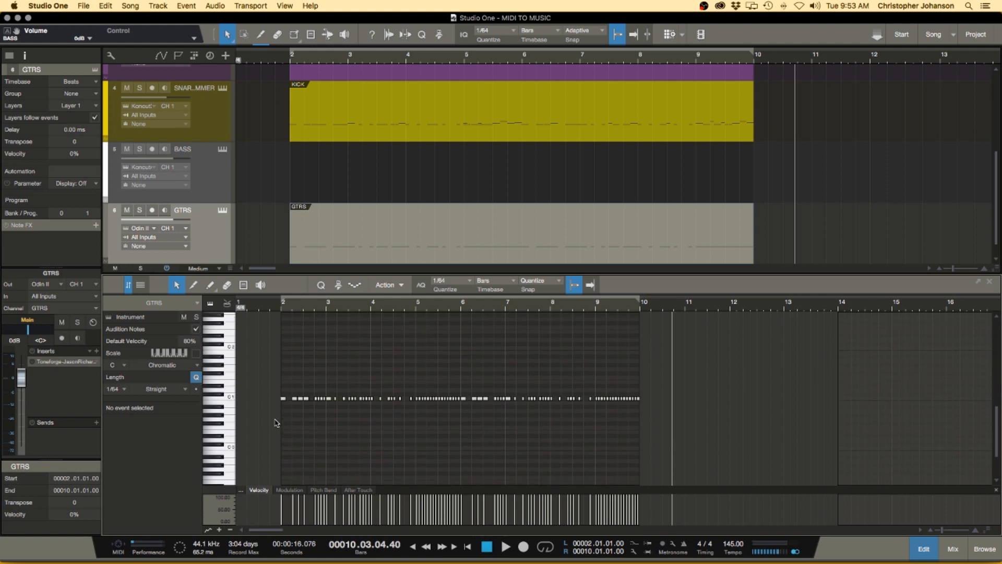
Open the Odin II guitar instrument and review its list of guitar modes, keeping Panned Rhythms Expanded.
left_click(109, 317)
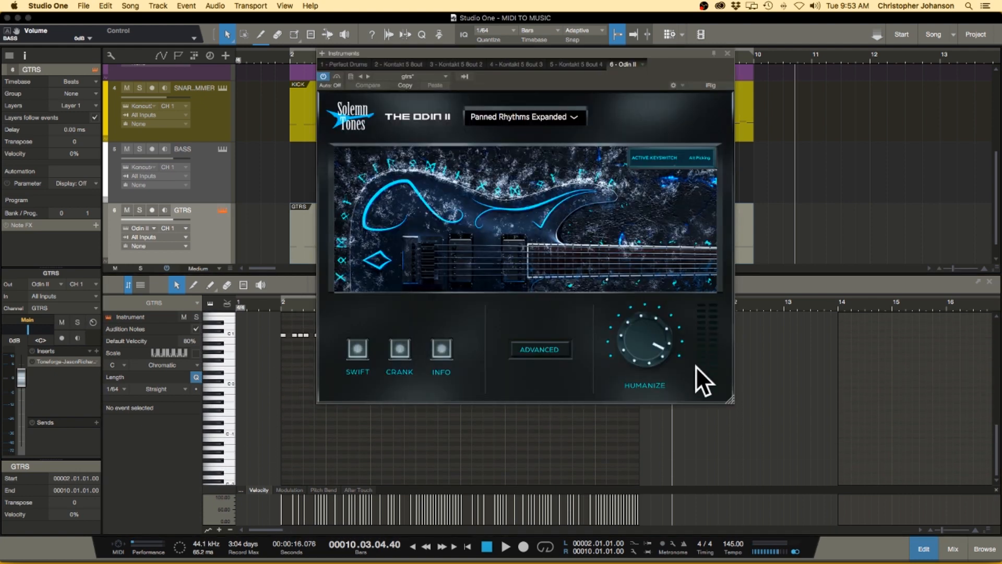
left_click(575, 118)
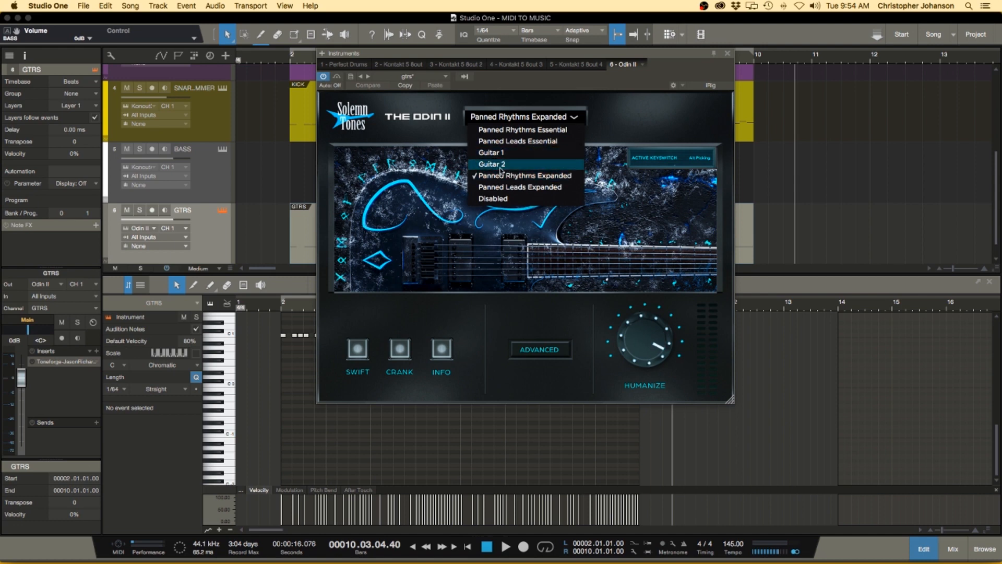
left_click(558, 334)
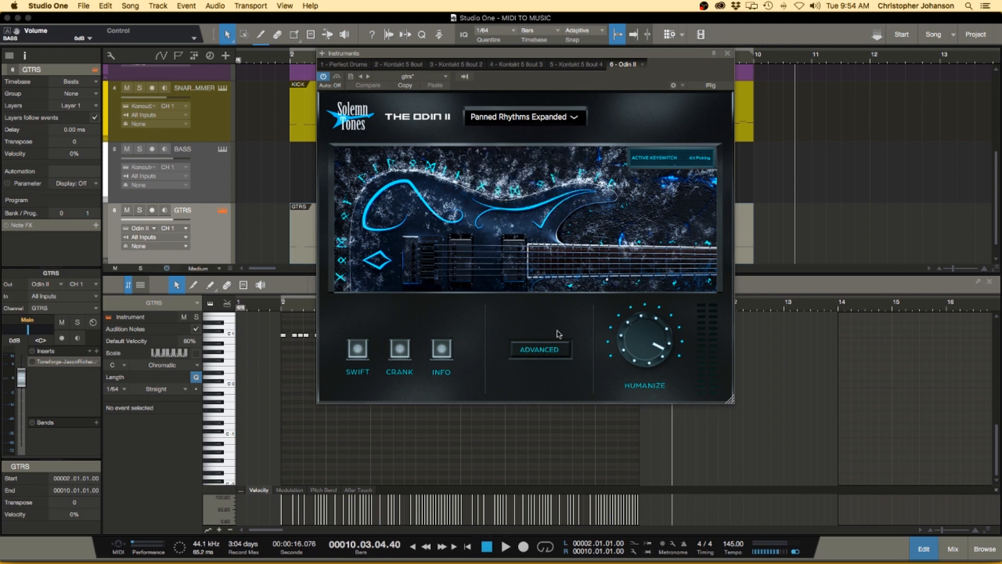
left_click(524, 118)
left_click(547, 280)
Review Odin II's Crank option, keyswitch list and advanced settings, and close the instrument window.
left_click(400, 352)
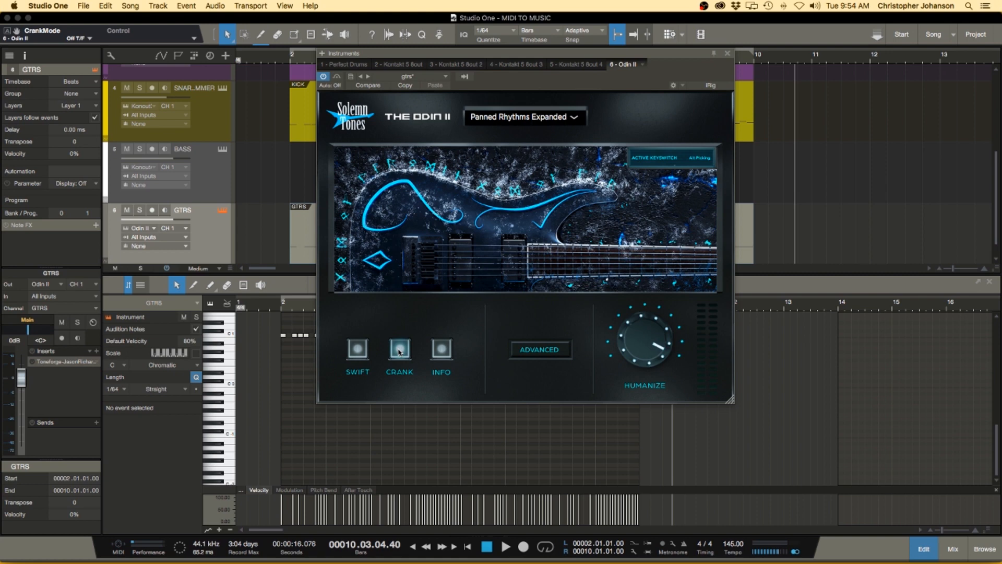
left_click(443, 354)
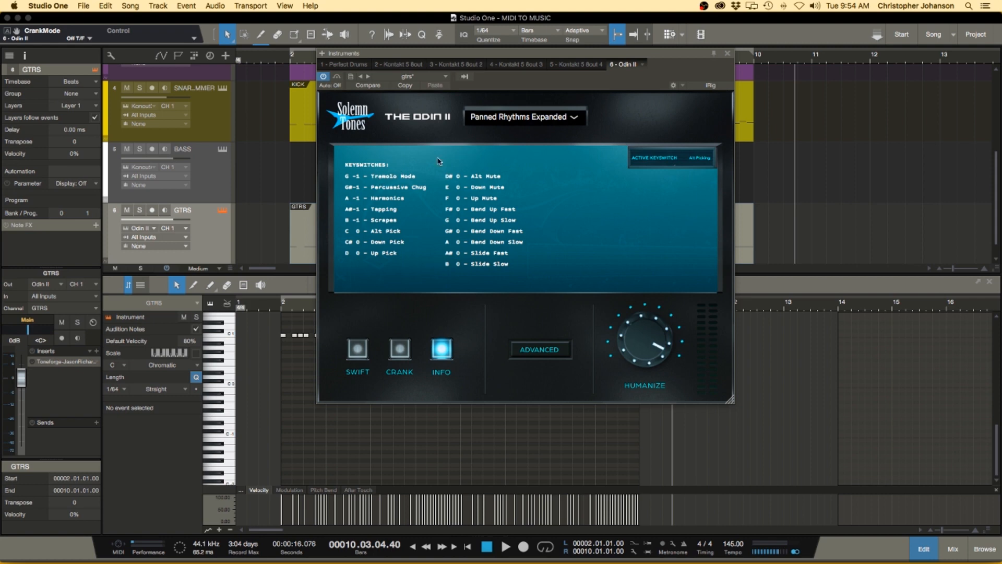
left_click(443, 345)
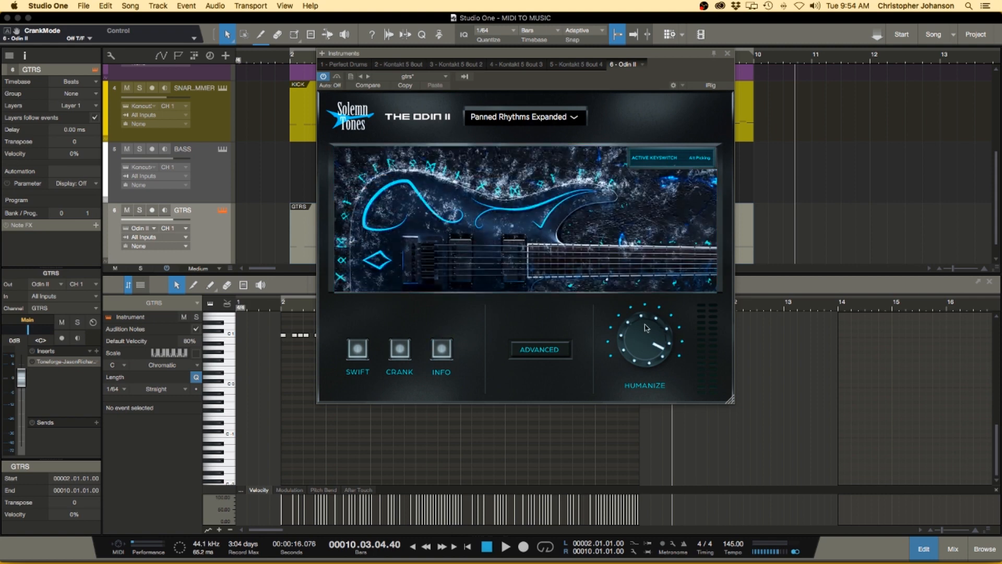
left_click(545, 351)
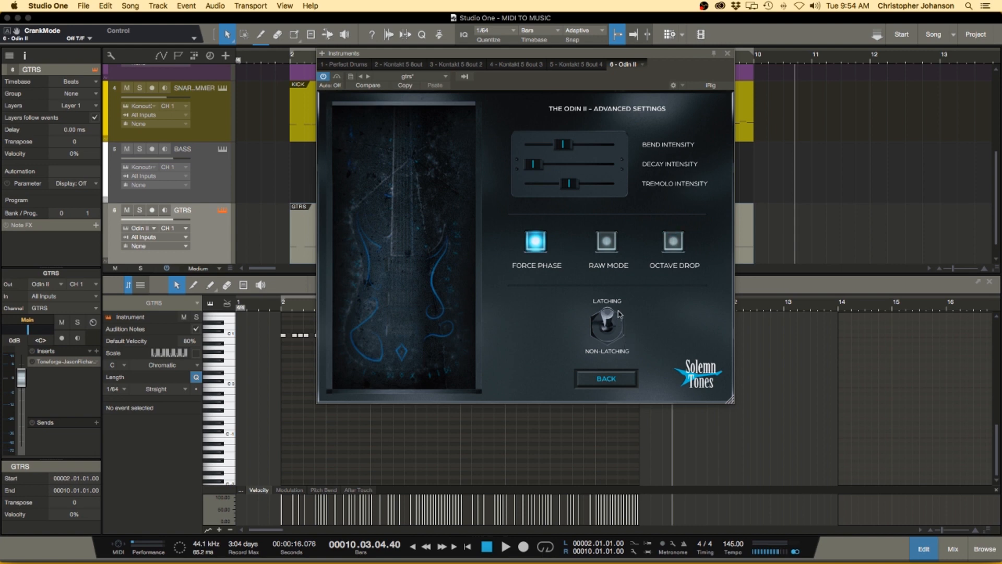
left_click(607, 379)
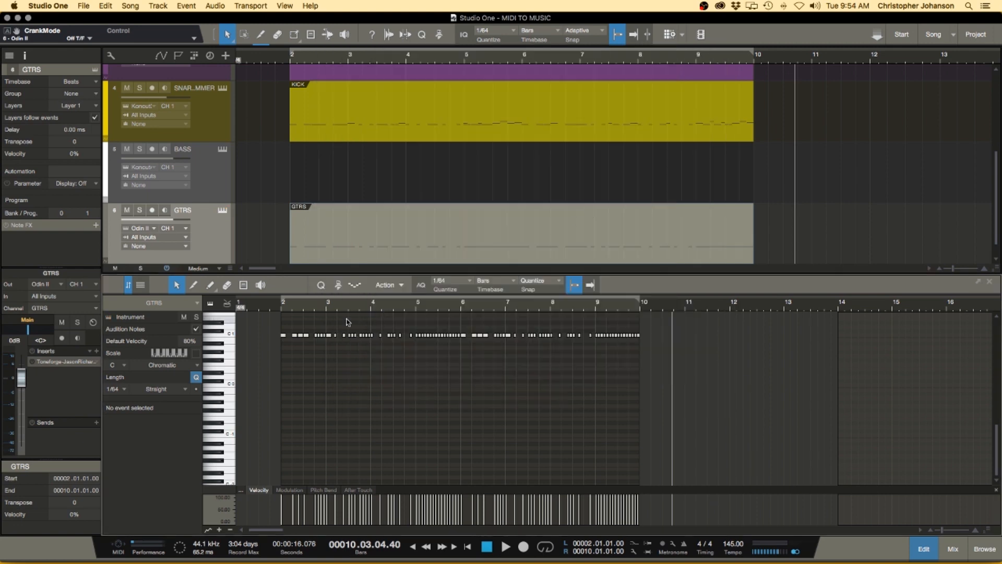
Transpose all the GTRS notes up to G 1.
scroll(278, 344, "up", 4)
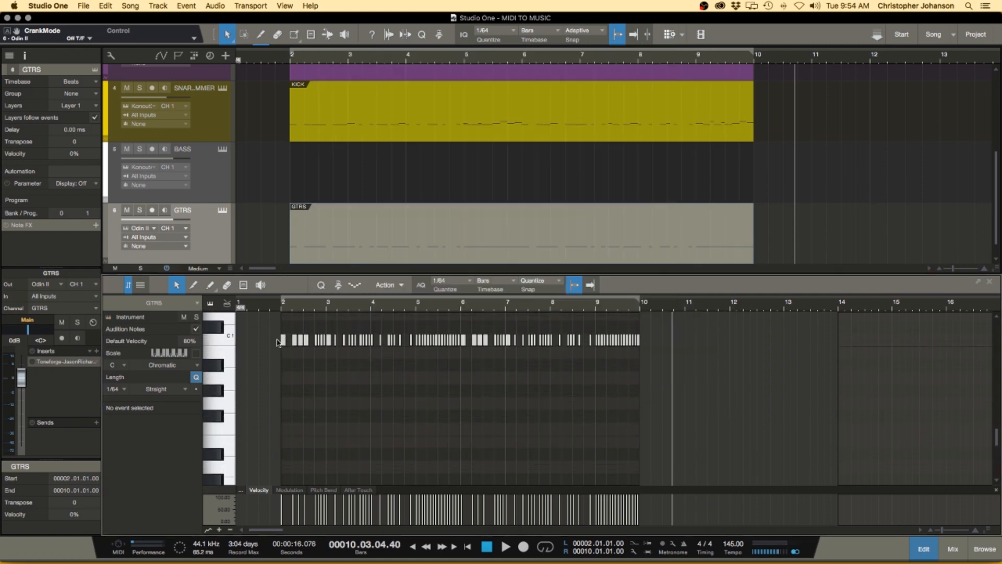
scroll(278, 343, "up", 4)
left_click(228, 340)
left_click(228, 341)
scroll(277, 347, "up", 3)
scroll(278, 346, "down", 2)
scroll(278, 346, "up", 3)
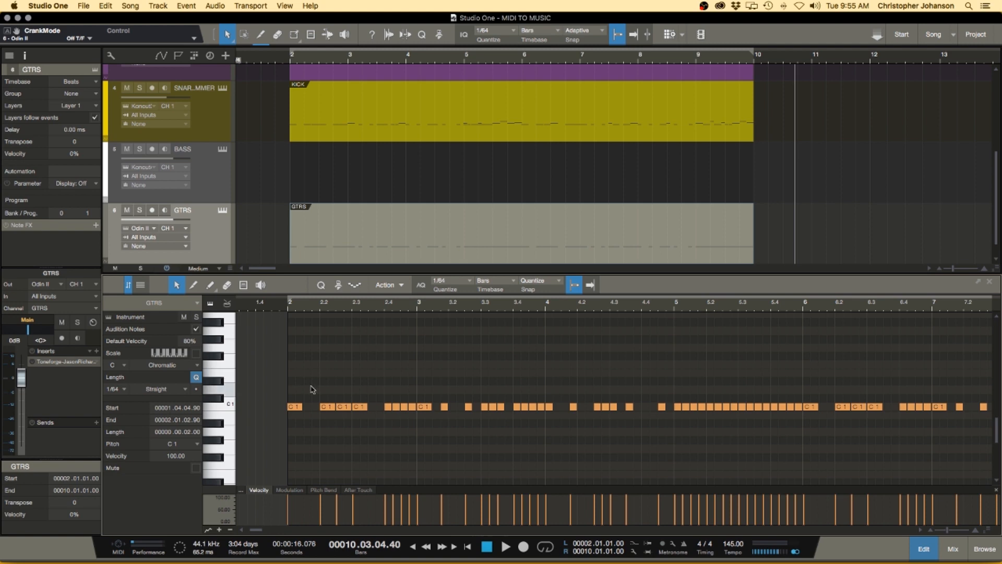
scroll(296, 416, "up", 1)
scroll(296, 415, "up", 1)
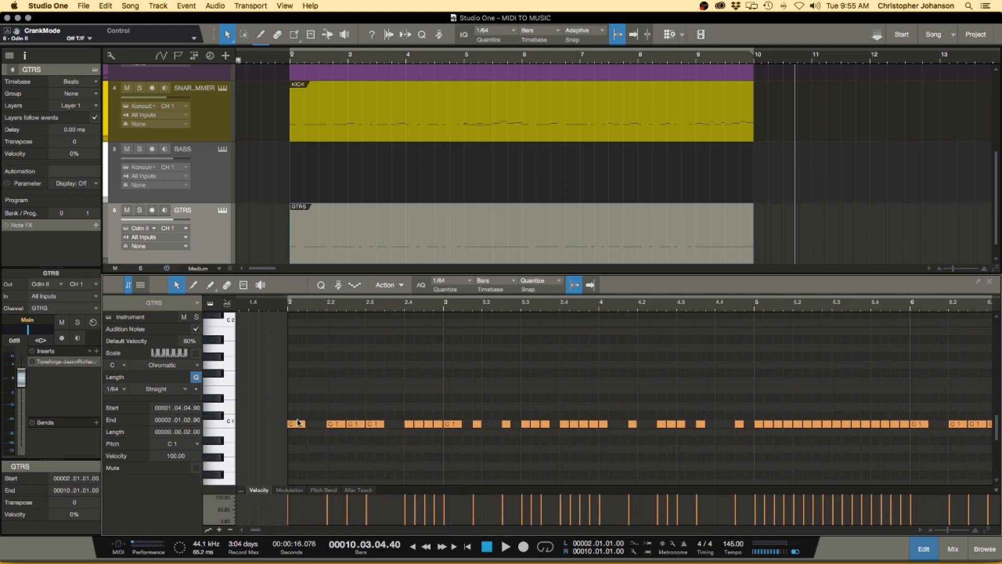
scroll(296, 416, "up", 1)
scroll(296, 417, "up", 1)
left_click_drag(296, 434, 296, 378)
left_click(291, 358)
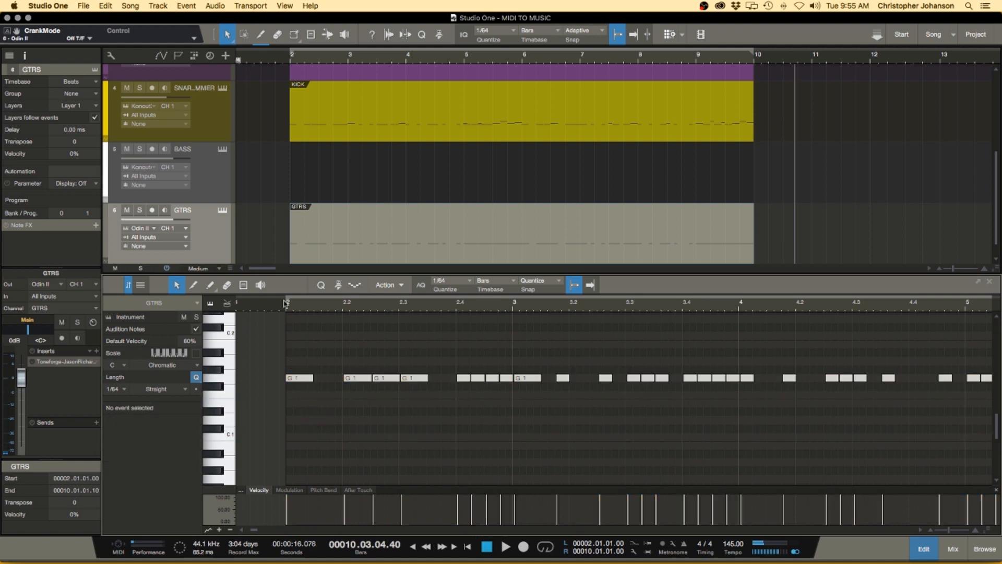
Play back the song from around bar 2 to the end of bar 5 to hear the guitar part.
scroll(281, 342, "down", 10)
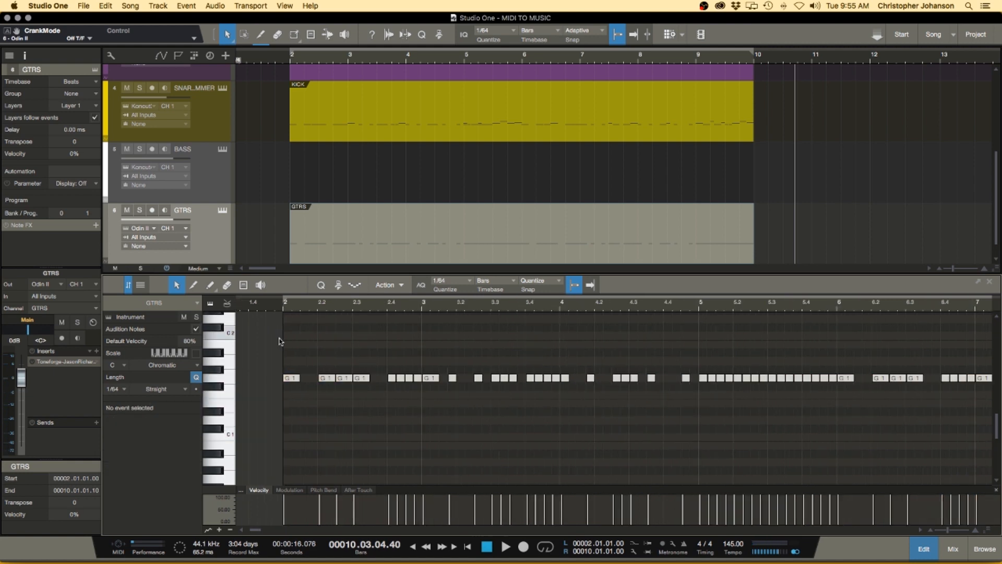
scroll(281, 342, "up", 3)
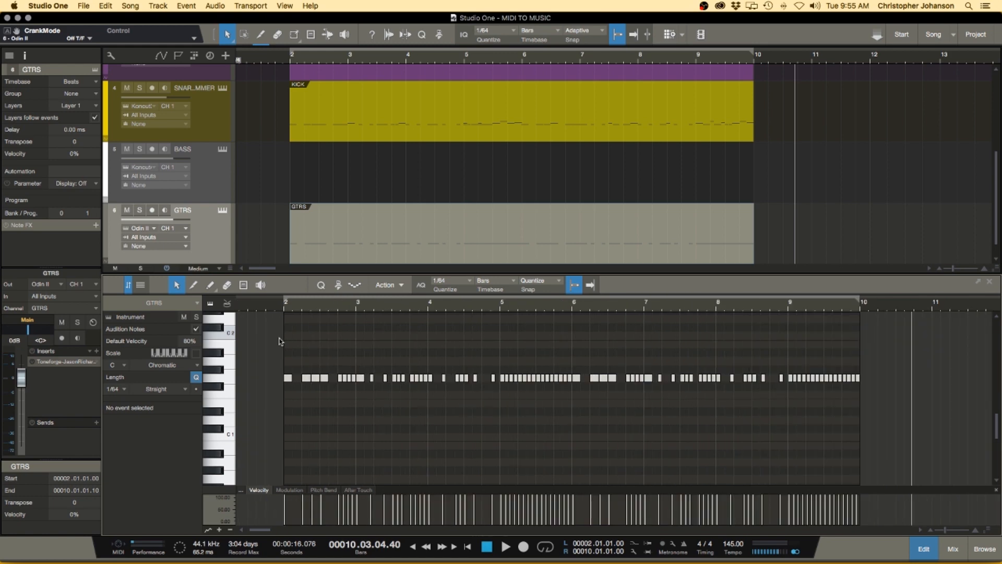
key("space")
scroll(295, 342, "up", 2)
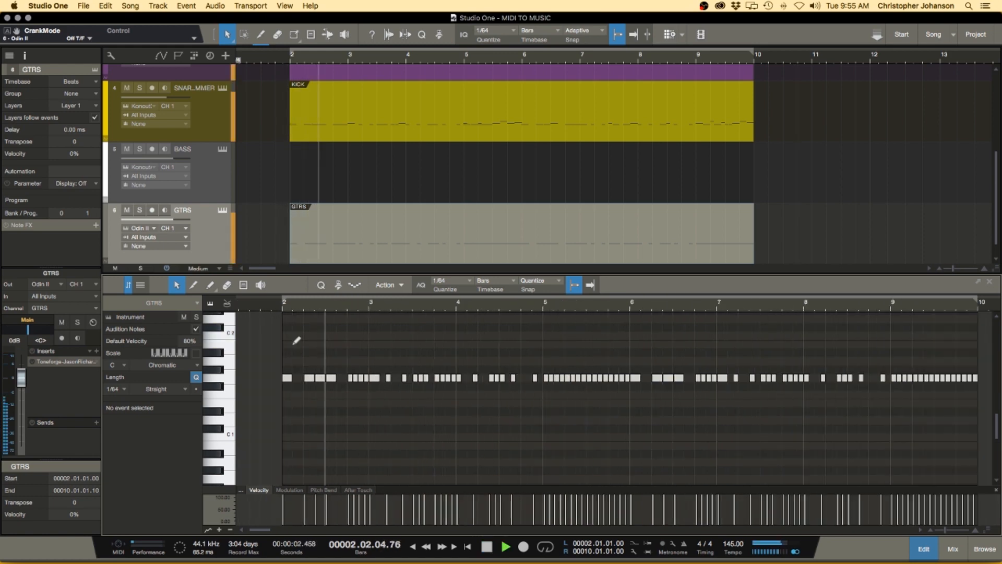
scroll(292, 345, "up", 1)
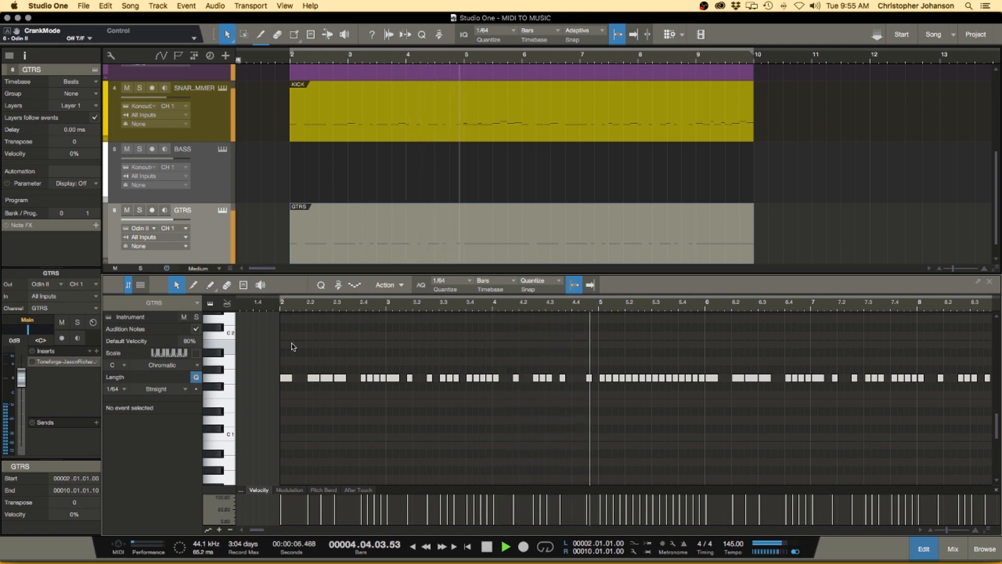
key("space")
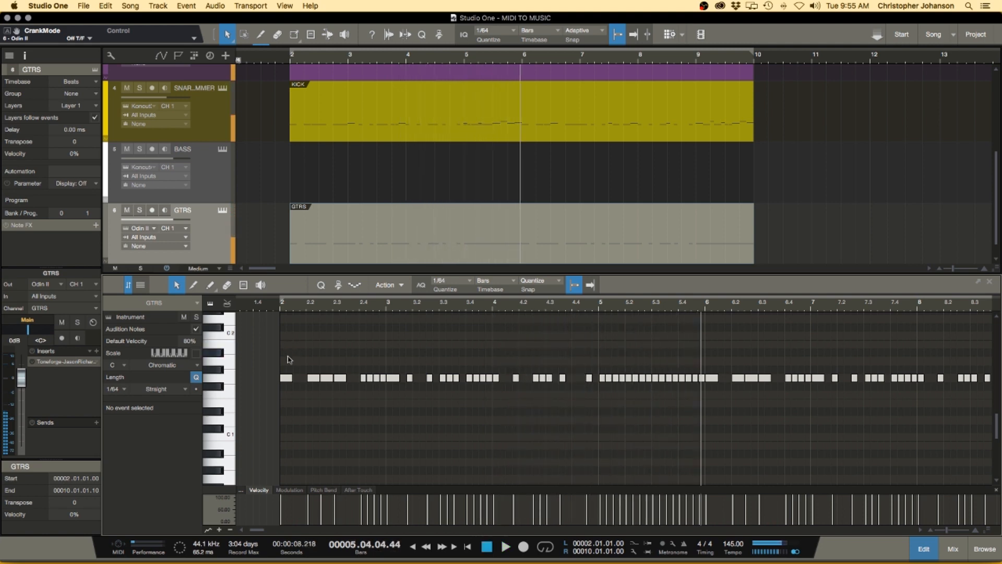
Undo the off-grid transposition of the GTRS notes and move them all up to G 1 again, aligned to the beats.
scroll(278, 357, "left", 1)
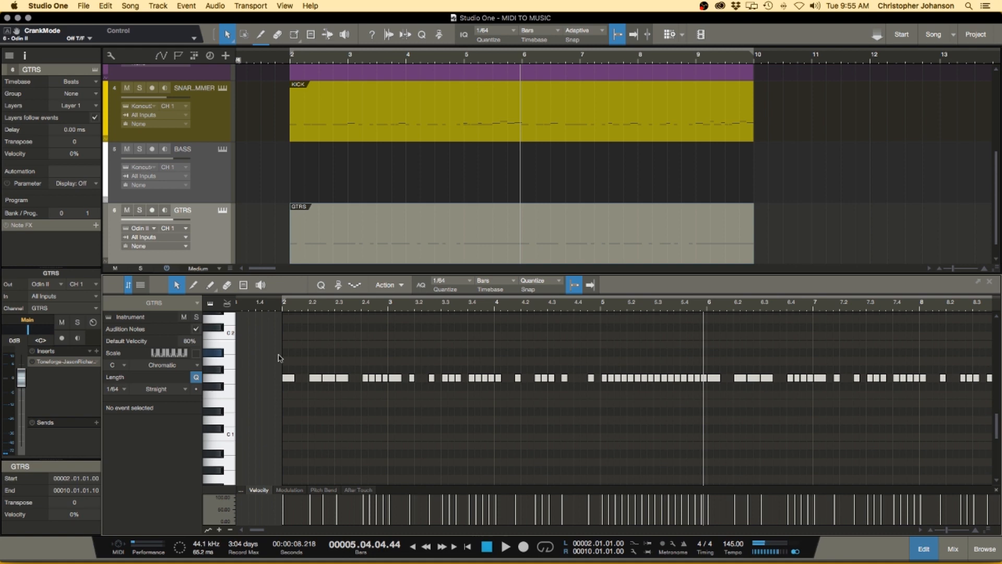
scroll(287, 389, "up", 3)
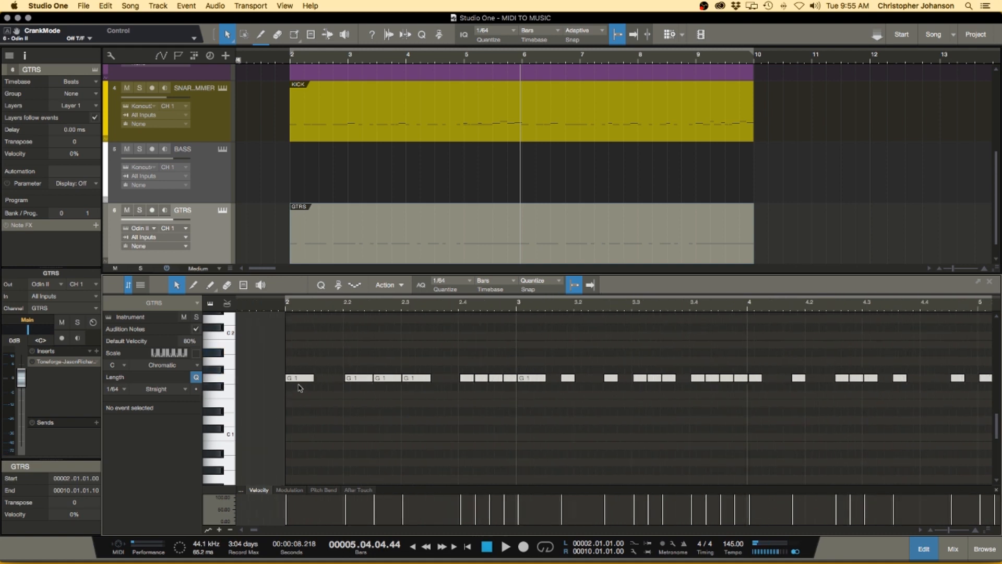
scroll(462, 402, "up", 5)
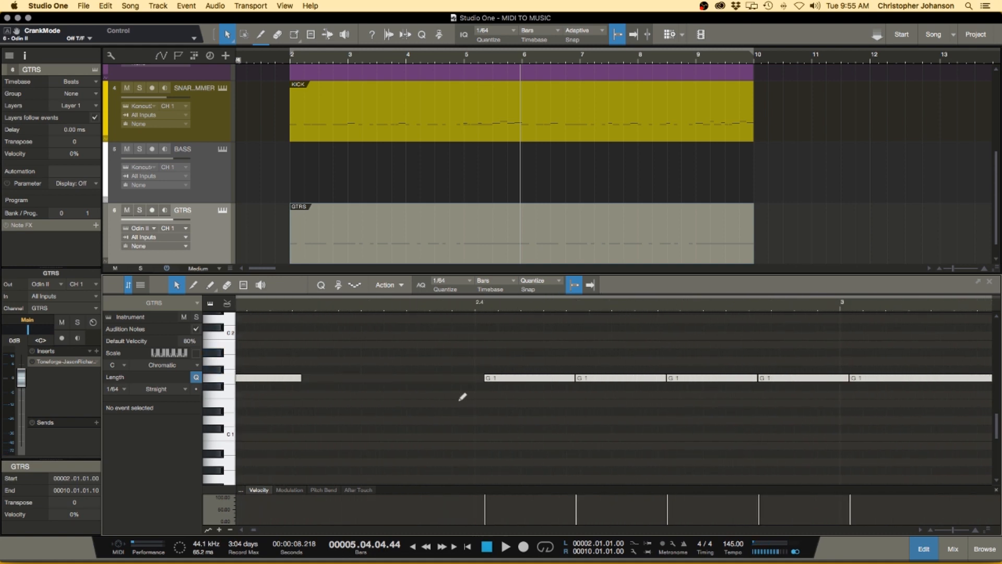
key("super+z")
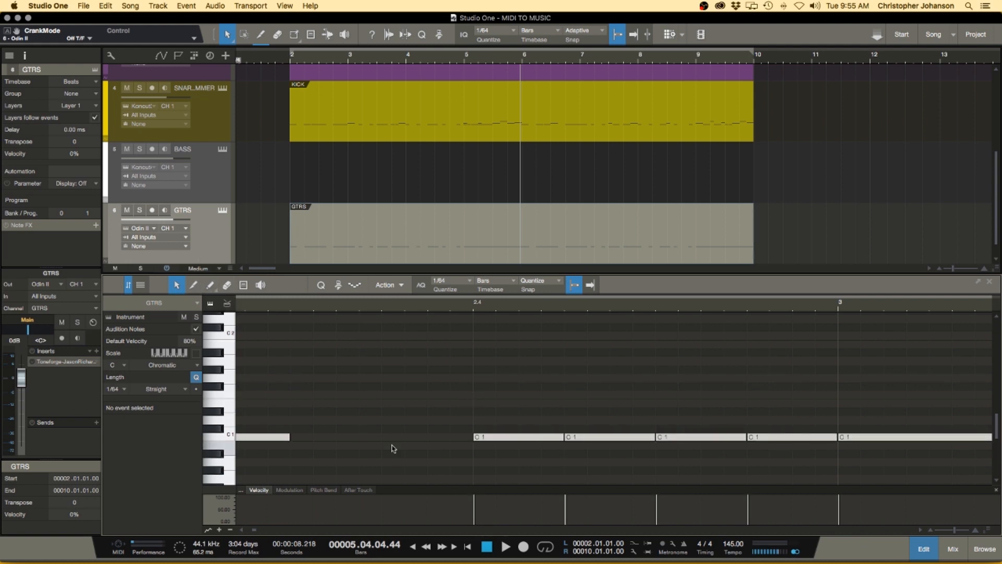
key("super+a")
left_click_drag(514, 390, 514, 381)
key("super+z")
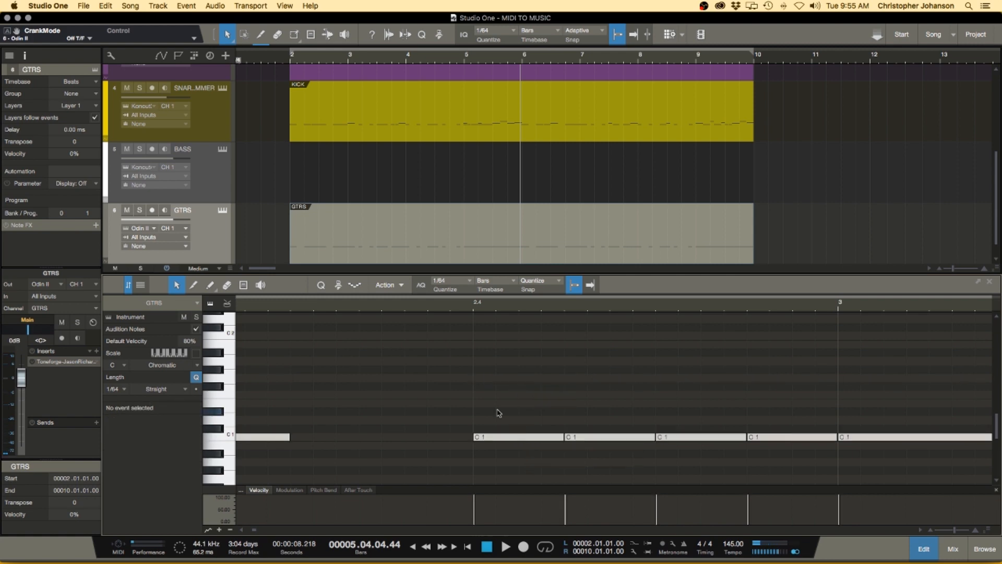
left_click(82, 6)
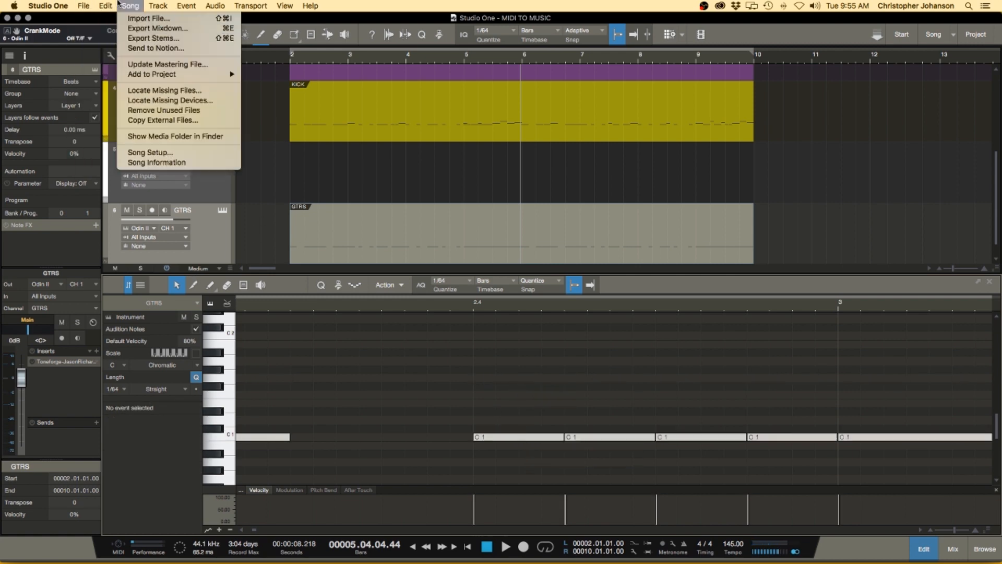
left_click(118, 30)
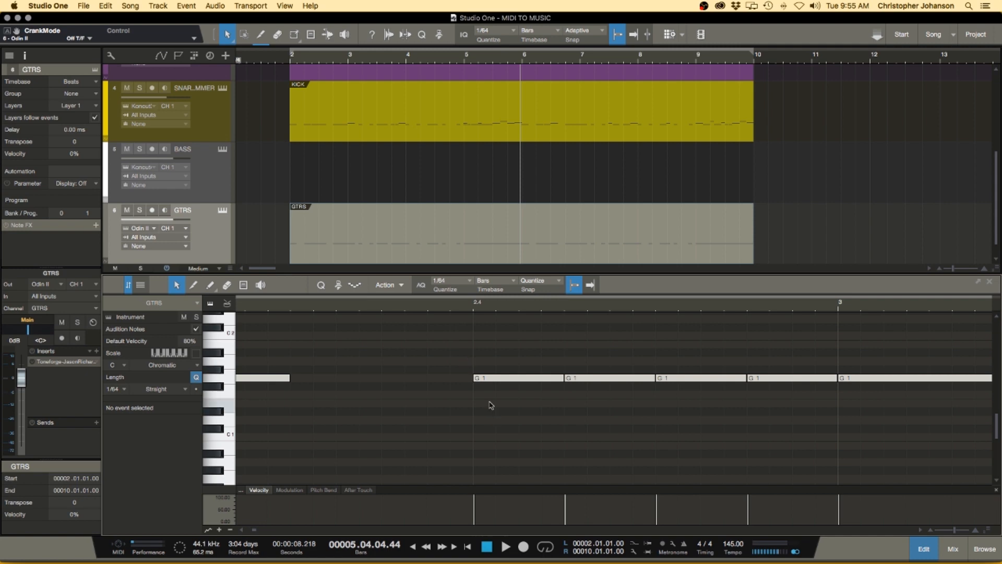
Review the note editor's snap options and set its quantize value to 1/64.
left_click(526, 288)
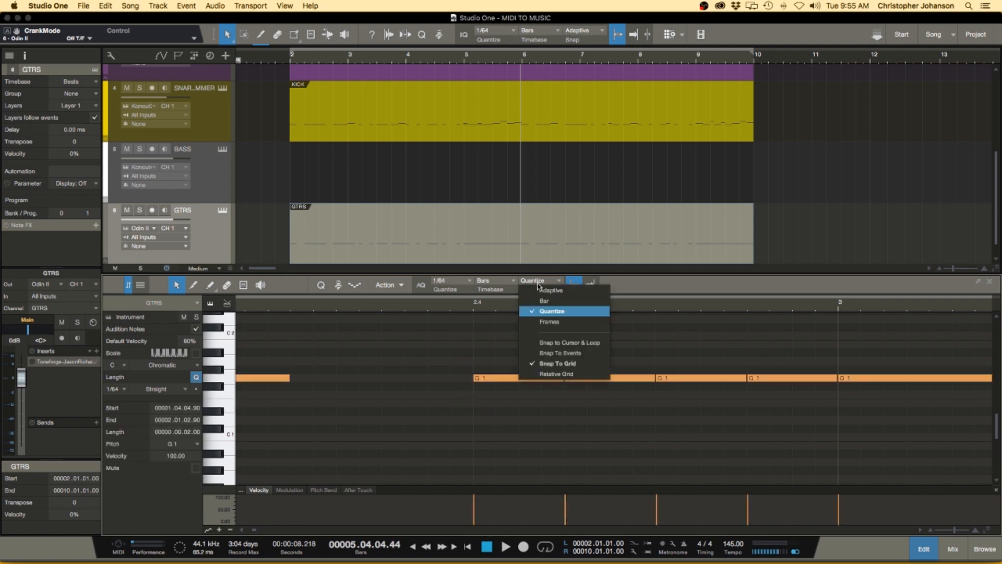
left_click(509, 286)
left_click(452, 282)
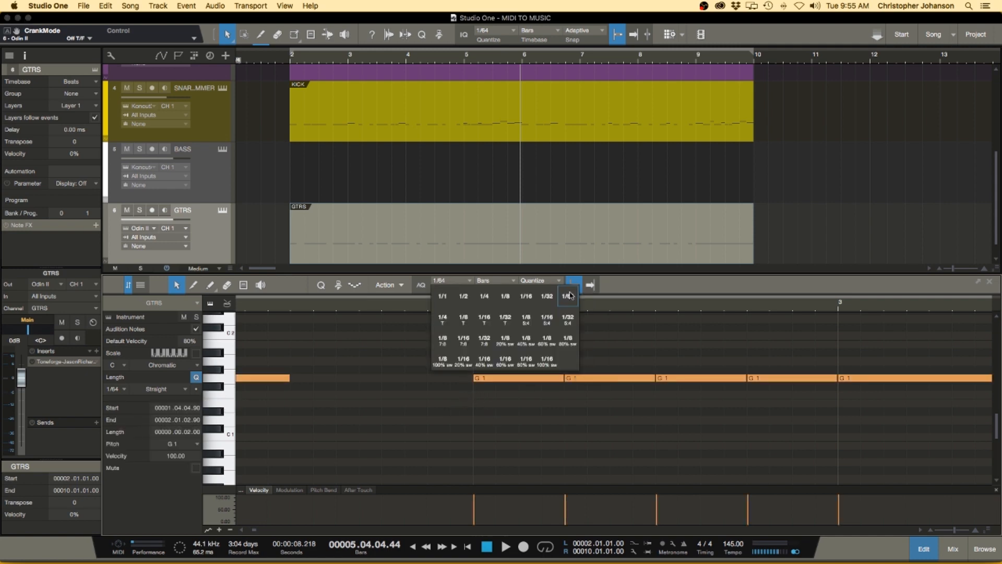
left_click(571, 295)
left_click(600, 354)
key("super+a")
left_click(599, 351)
Copy the G 1 guitar notes in bars 2 to 4 up to D 2, keeping the originals to form power chords.
scroll(594, 350, "down", 7)
scroll(445, 360, "down", 3)
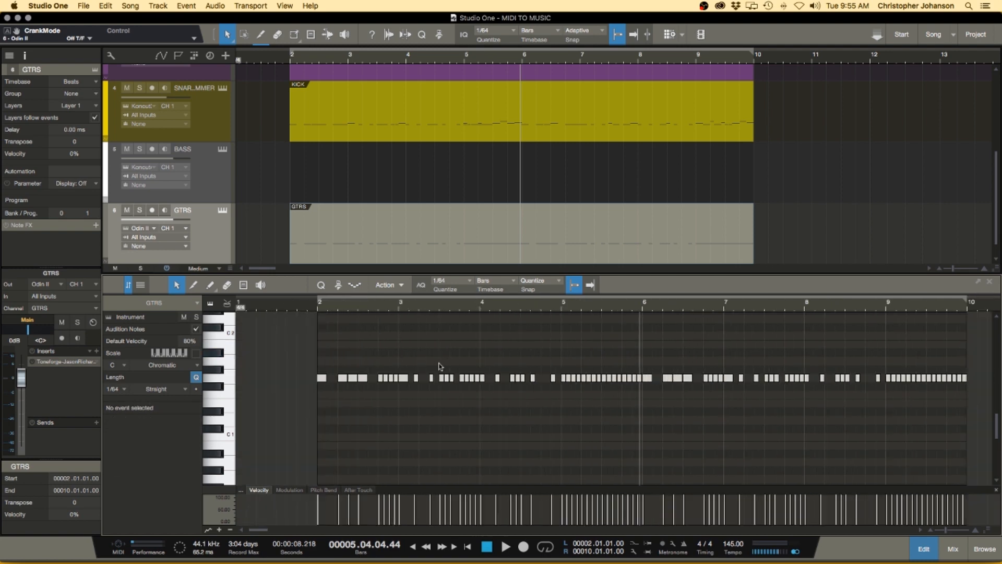
left_click_drag(296, 376, 556, 391)
scroll(322, 384, "up", 3)
scroll(323, 384, "up", 2)
scroll(322, 385, "up", 4)
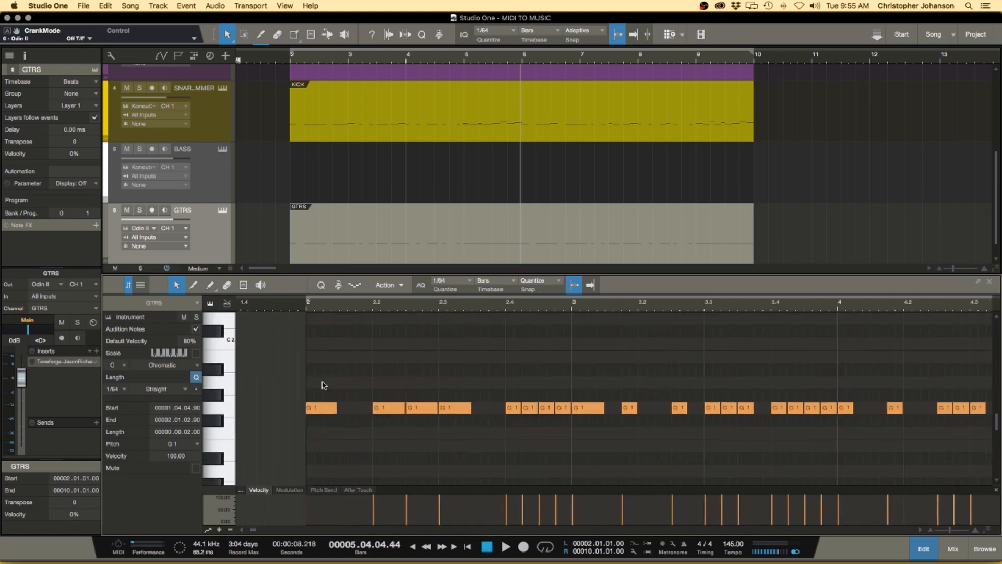
left_click_drag(322, 425, 322, 332)
left_click(314, 381)
left_click(320, 426)
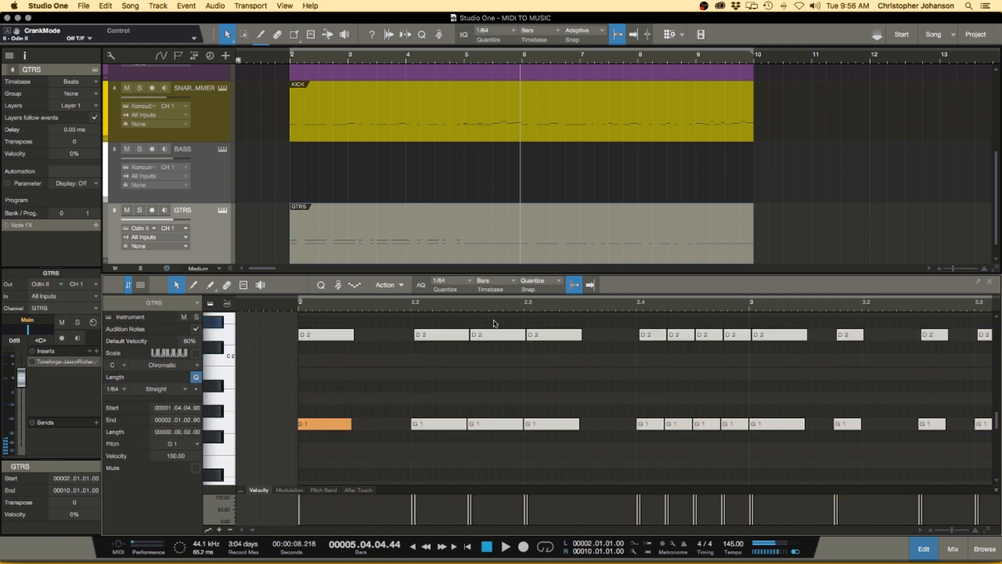
Quantize all GTRS notes to 1/32 and align the first G 1 note with the start of bar 2.
left_click(450, 280)
left_click(566, 293)
left_click(432, 395)
key("super+a")
key("q")
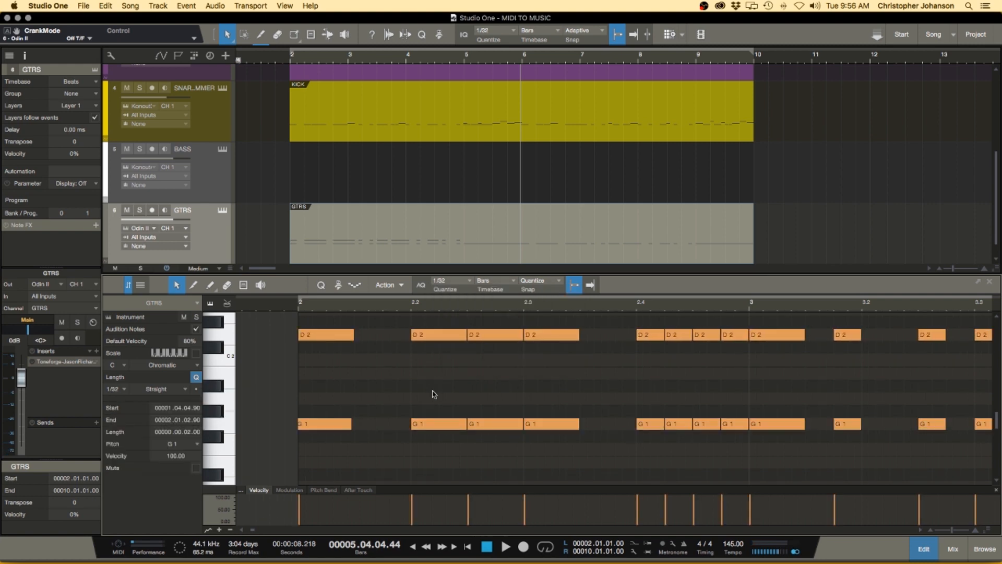
left_click(433, 395)
mouse_move(315, 424)
left_mouse_down()
mouse_move(342, 425)
mouse_move(316, 423)
left_mouse_up()
left_click(344, 378)
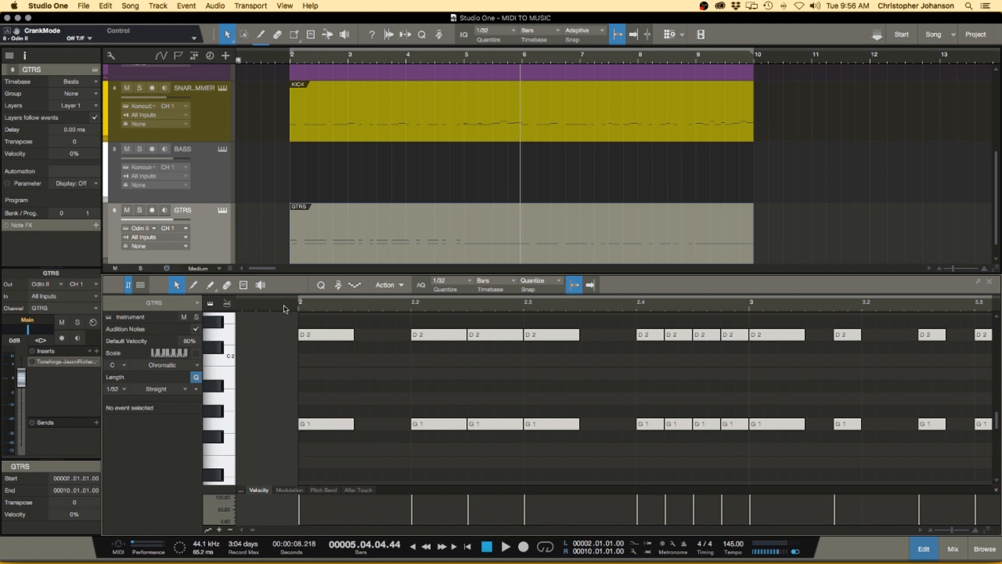
Play back the power-chord guitar part from bar 2 to the end of bar 3.
key("space")
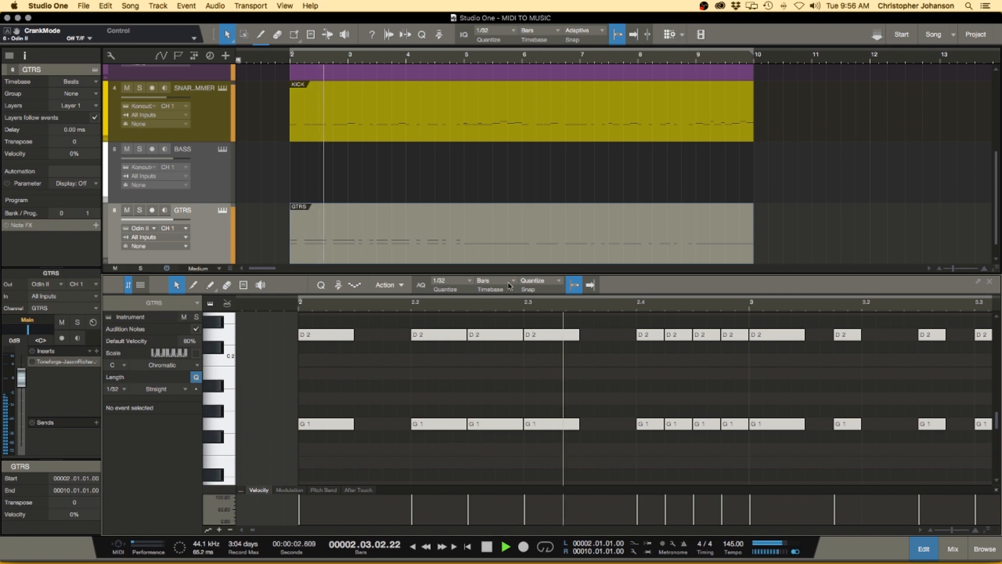
scroll(501, 365, "down", 3)
scroll(501, 365, "down", 3)
scroll(500, 364, "right", 3)
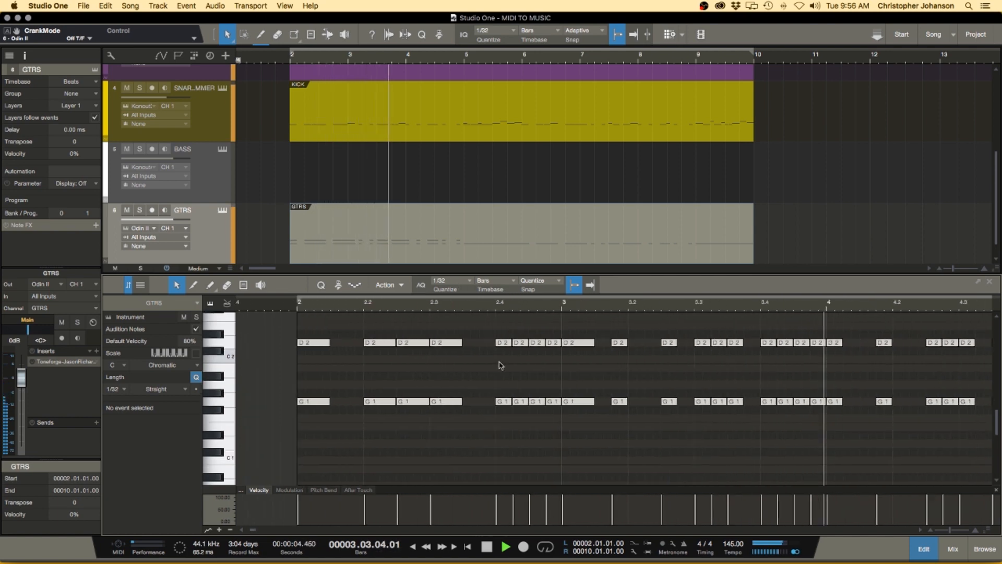
key("space")
Try a length of 0.00.01.50 for the first three chords of bar 3.
scroll(602, 369, "left", 3)
left_click_drag(506, 322, 632, 420)
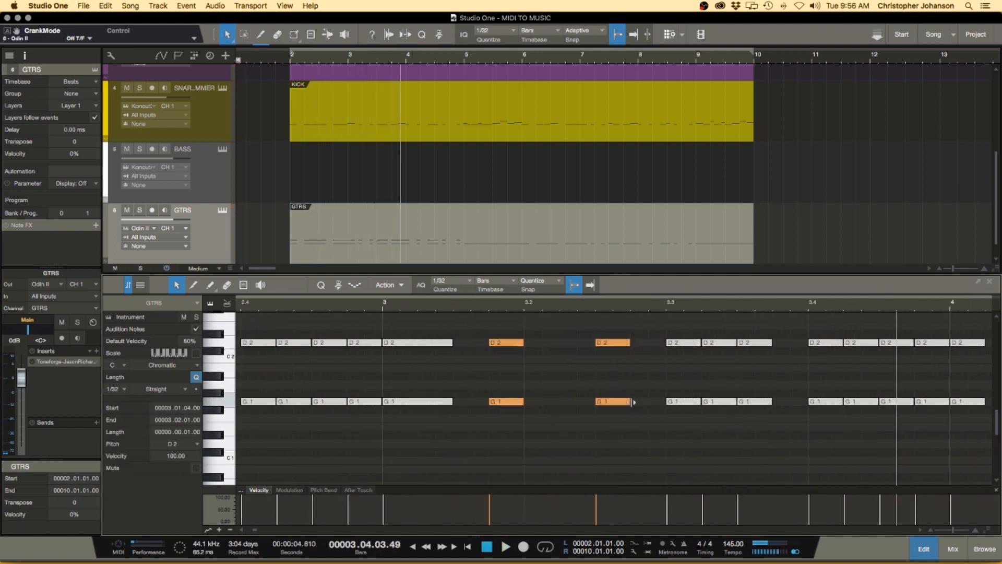
left_click(616, 420)
scroll(620, 402, "right", 5)
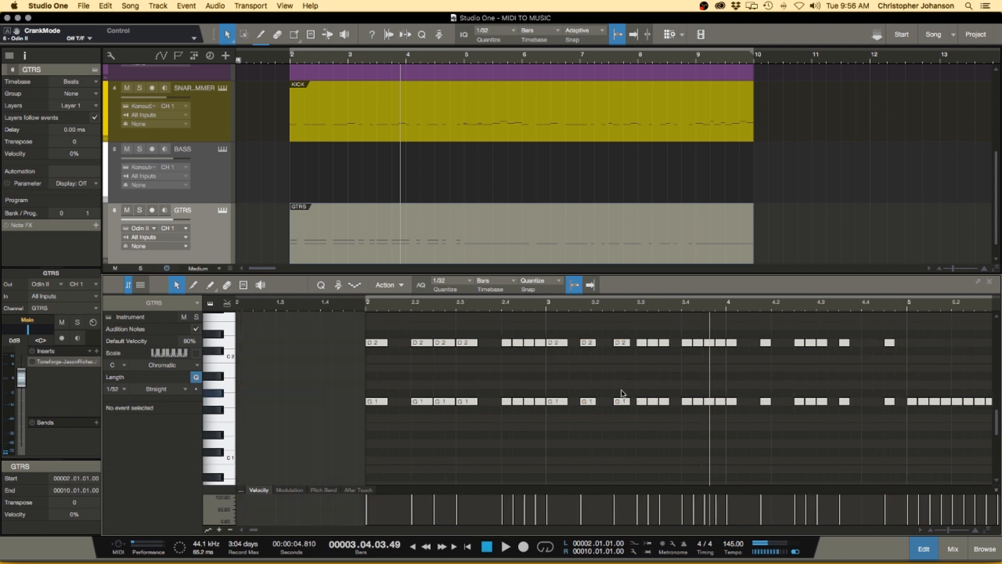
scroll(537, 374, "left", 3)
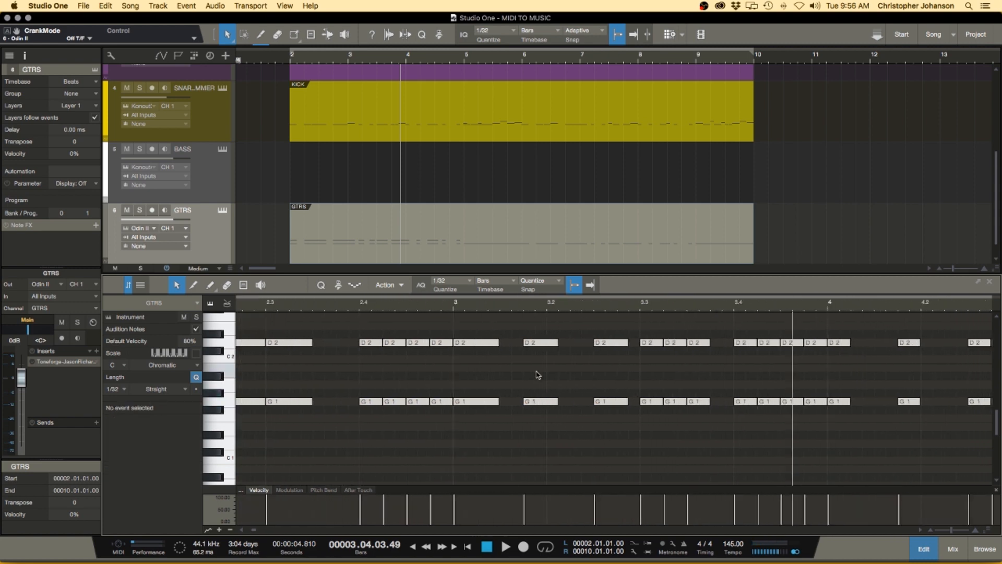
left_click_drag(474, 329, 490, 406)
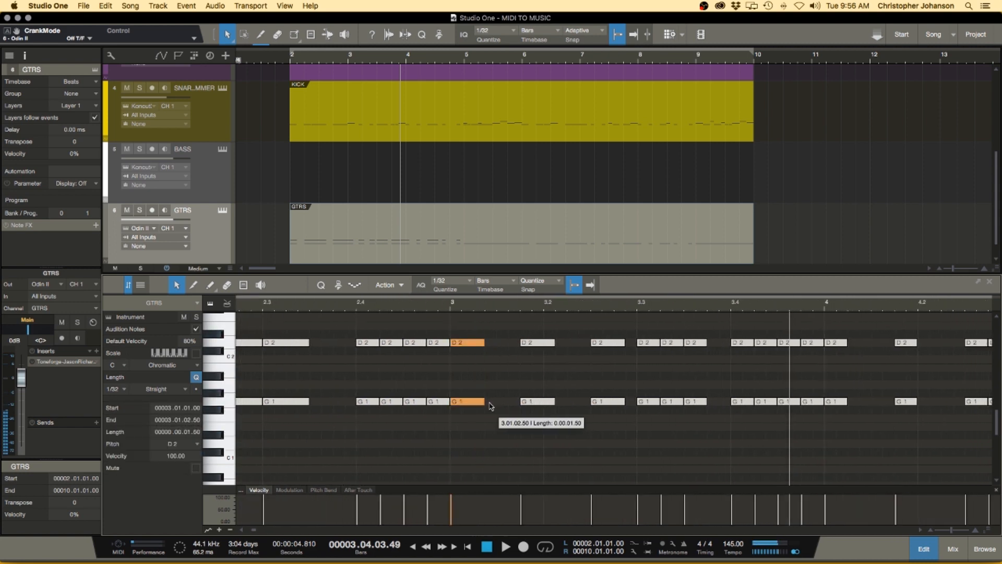
Set the grid to 1/16 and stretch bar 3's first three chords and the chord just before beat 4 to 0.00.02.00.
left_click(466, 283)
left_click(538, 295)
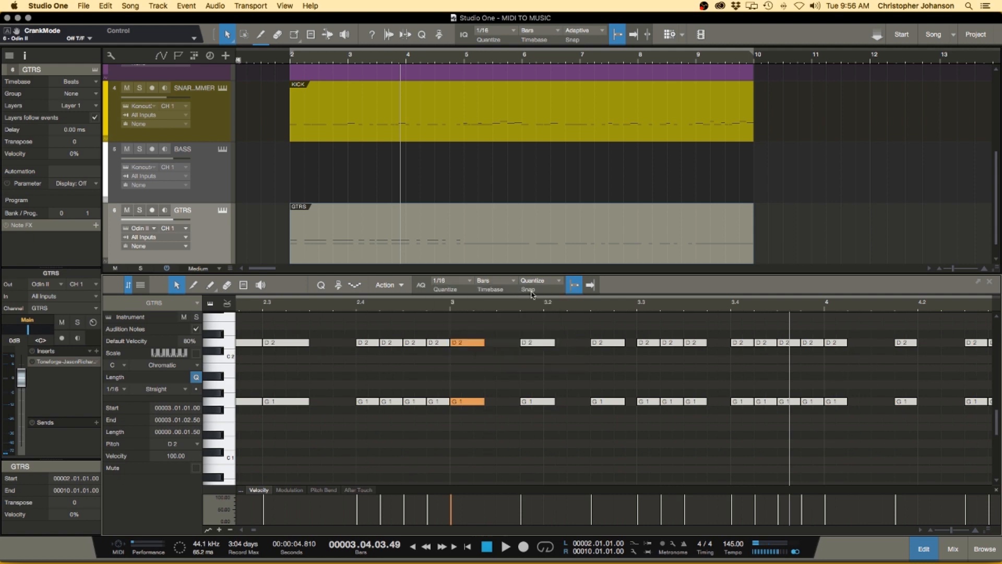
left_click_drag(482, 342, 635, 453)
left_click_drag(624, 403, 635, 402)
left_click(647, 432)
left_click_drag(697, 330, 732, 407)
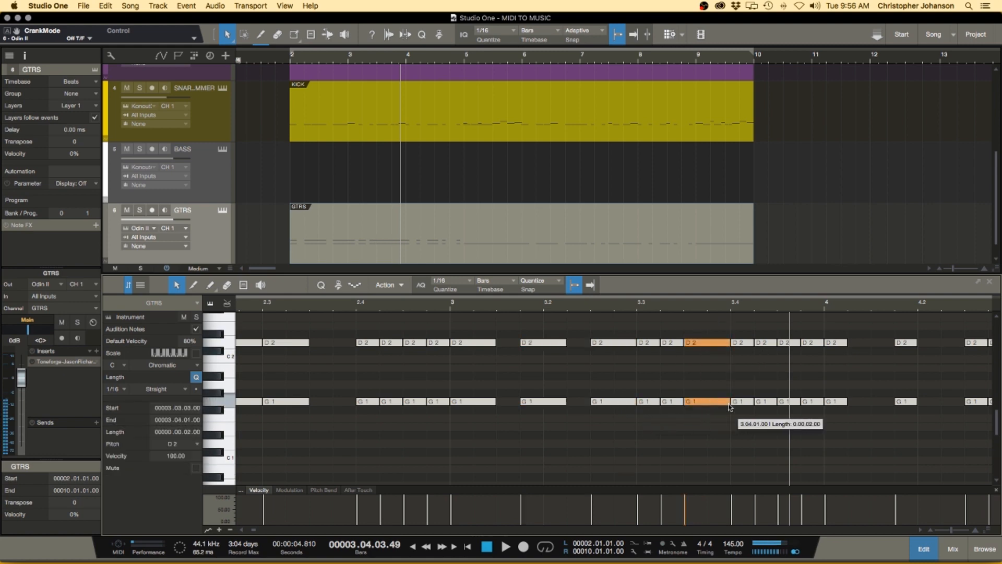
Lengthen the first two chords of bar 4 to 0.00.02.00.
scroll(343, 353, "down", 4)
scroll(343, 353, "up", 5)
scroll(409, 357, "right", 10)
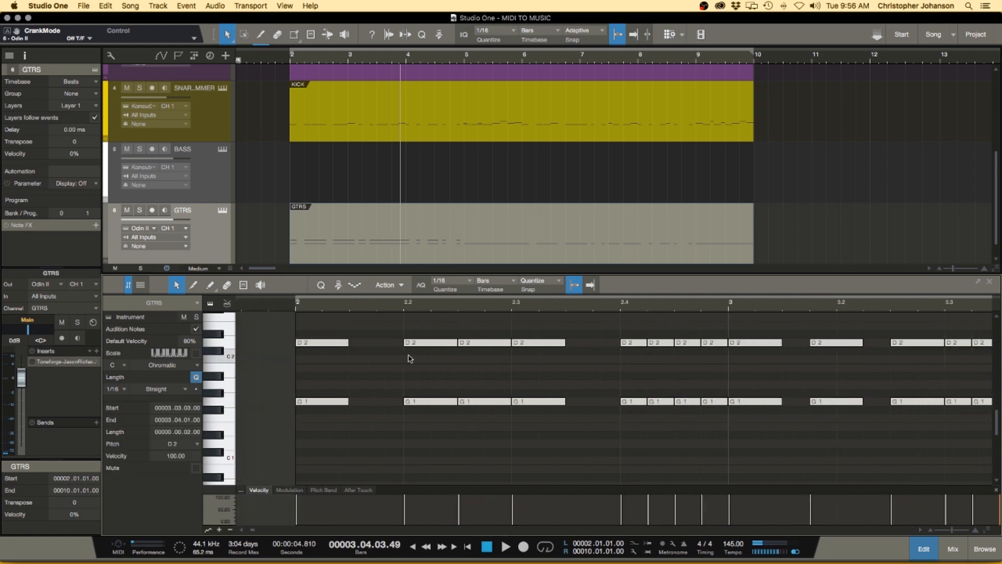
left_click_drag(540, 322, 646, 443)
left_click_drag(646, 403, 670, 408)
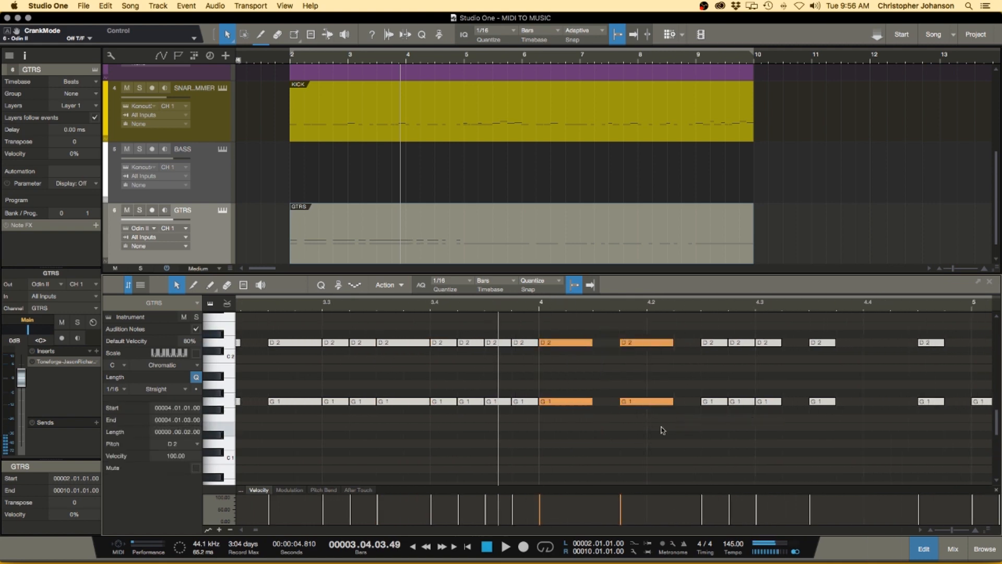
left_click(637, 447)
Lengthen the two chords in beat 3 of bar 4 and the last chord before bar 5 to two sixteenths each.
scroll(609, 347, "right", 5)
left_click_drag(576, 336, 615, 348)
left_click(651, 406)
left_click_drag(701, 322, 782, 403)
left_click(685, 423)
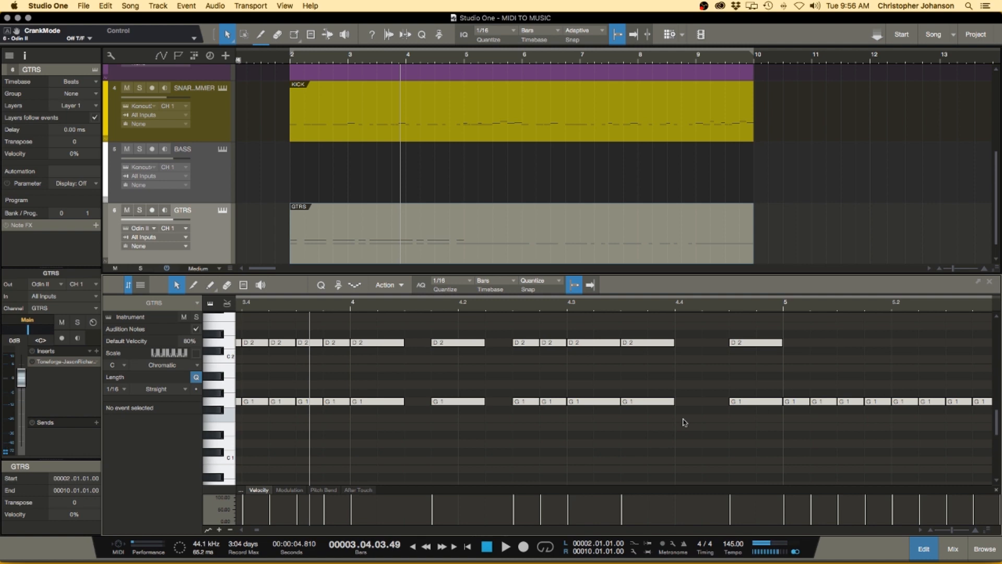
Play back the guitar part from just before bar 2 to the end of bar 4.
key("w")
scroll(615, 419, "left", 1)
left_click(310, 306)
key("space")
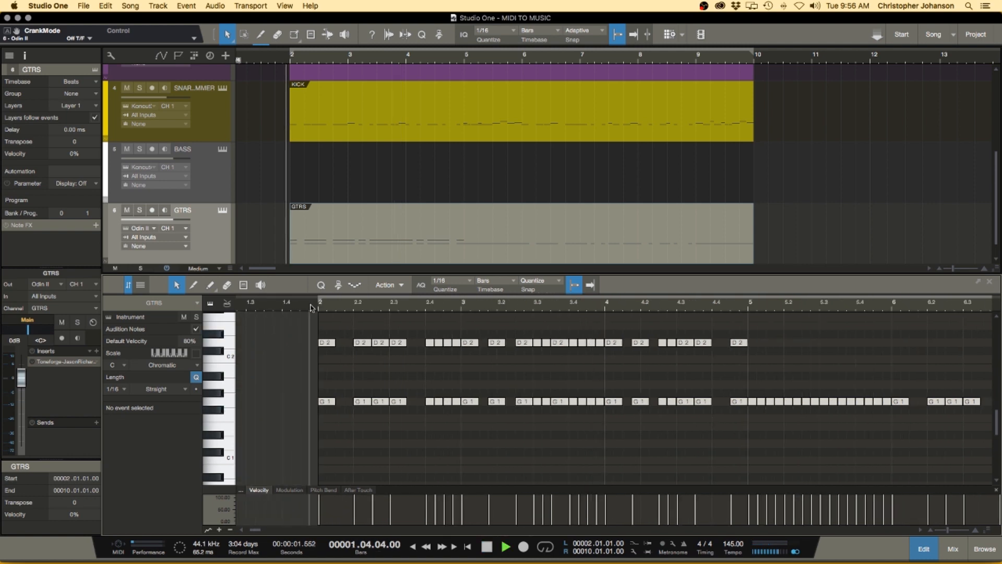
scroll(355, 389, "down", 3)
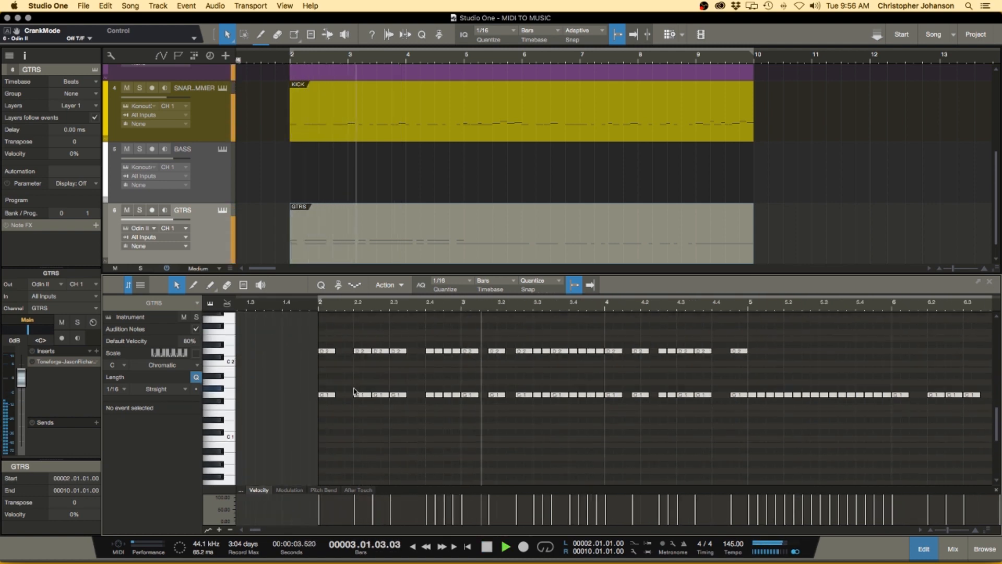
scroll(356, 387, "up", 2)
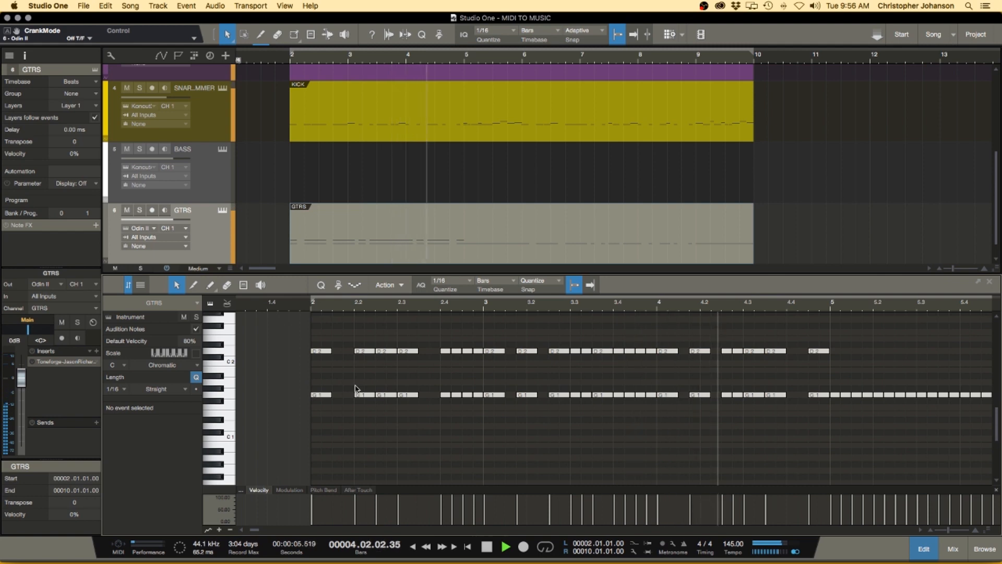
key("space")
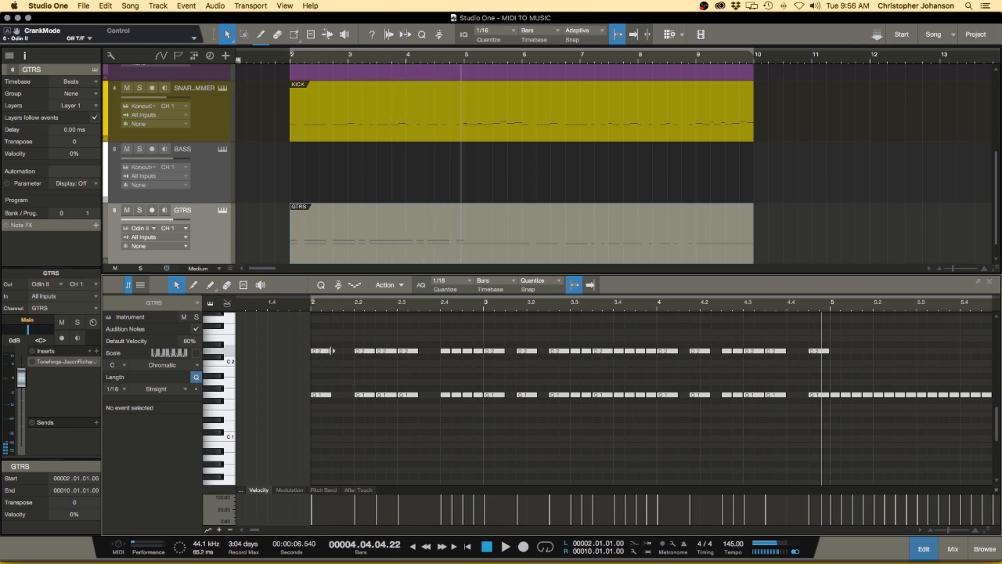
Extend the chords before each gap in bars 2 to 4 so that every chord sustains until the next one.
left_click_drag(323, 356, 353, 396)
left_click_drag(395, 334, 438, 399)
left_click_drag(493, 335, 548, 397)
left_click_drag(656, 329, 720, 399)
left_click(752, 422)
left_click_drag(776, 356, 808, 396)
left_click(684, 434)
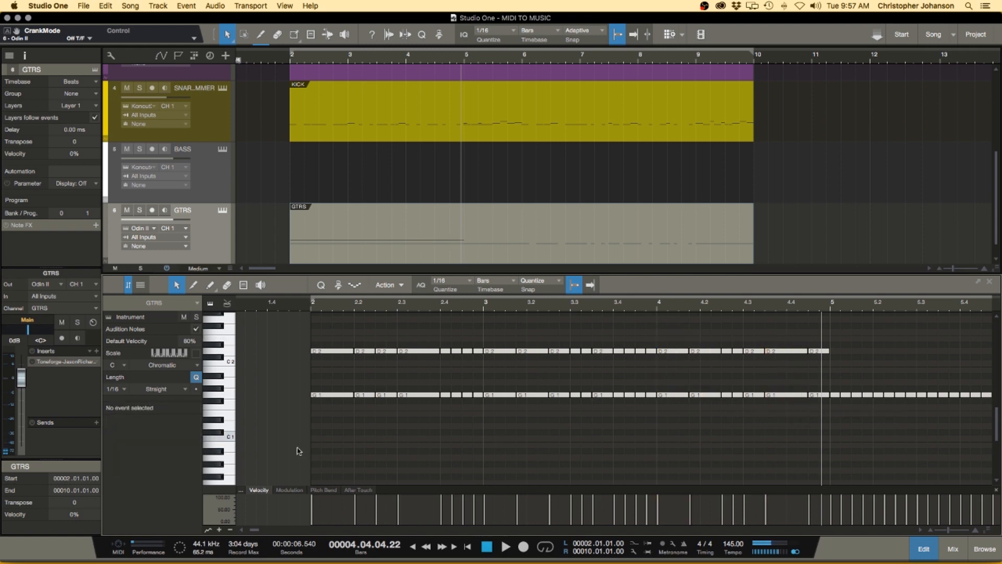
Hide the velocity lane and add an E 0 keyswitch note of length 0.0.1.0 at the start of bar 2.
scroll(300, 450, "up", 2)
scroll(307, 448, "down", 1)
left_click(208, 530)
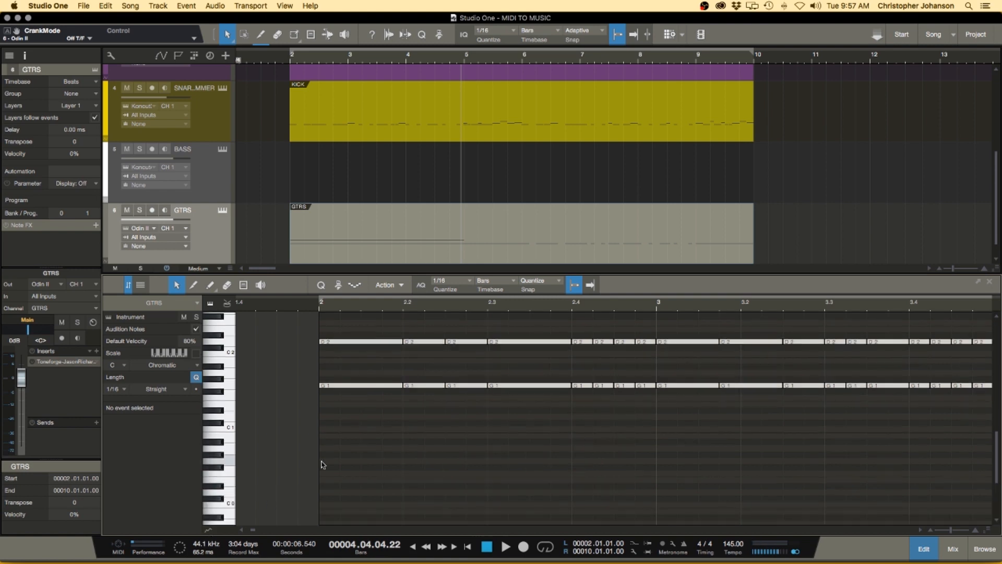
left_click(335, 479)
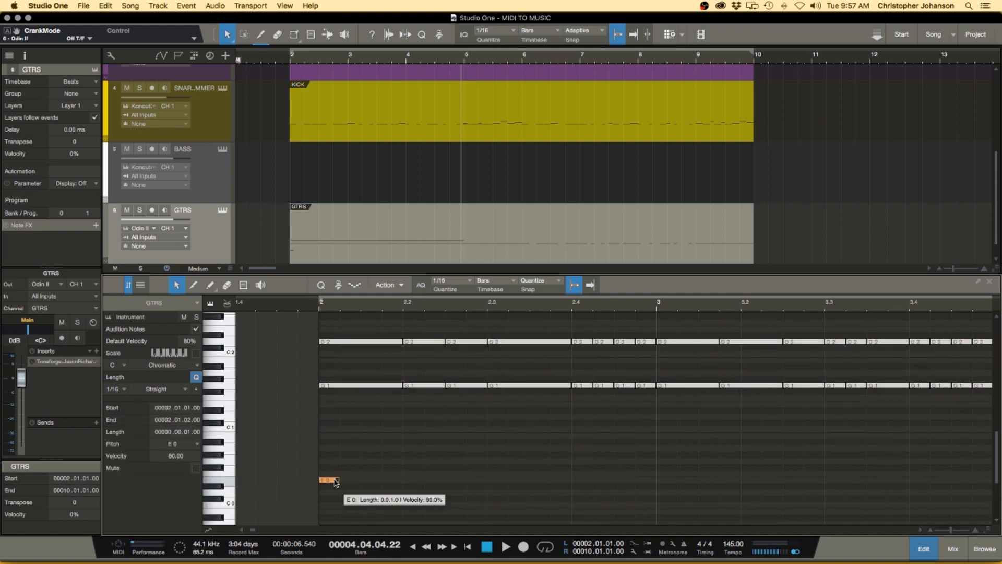
Open the Odin II instrument to review its keyswitch assignments, and close it to return to the GTRS notes.
key("F11")
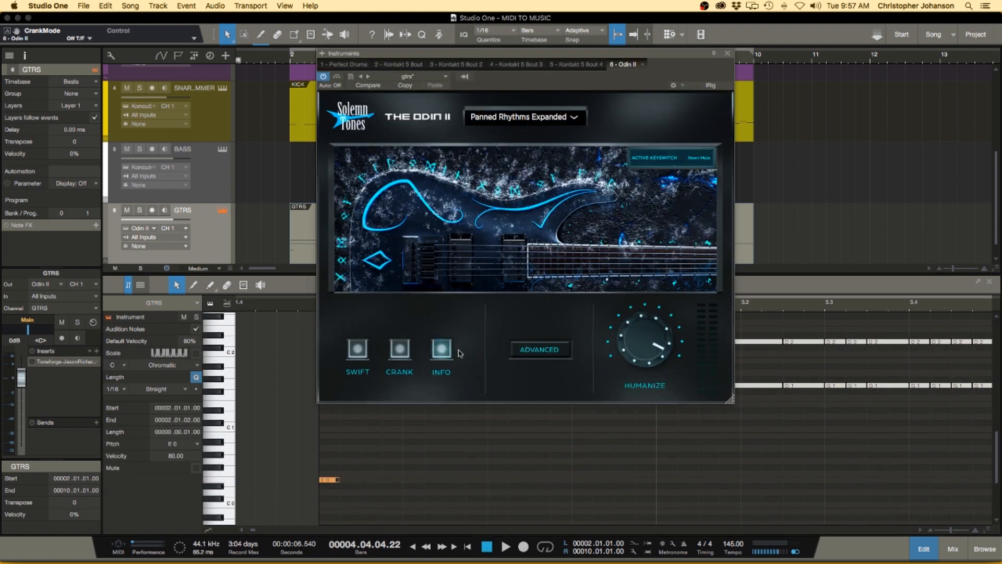
left_click(441, 351)
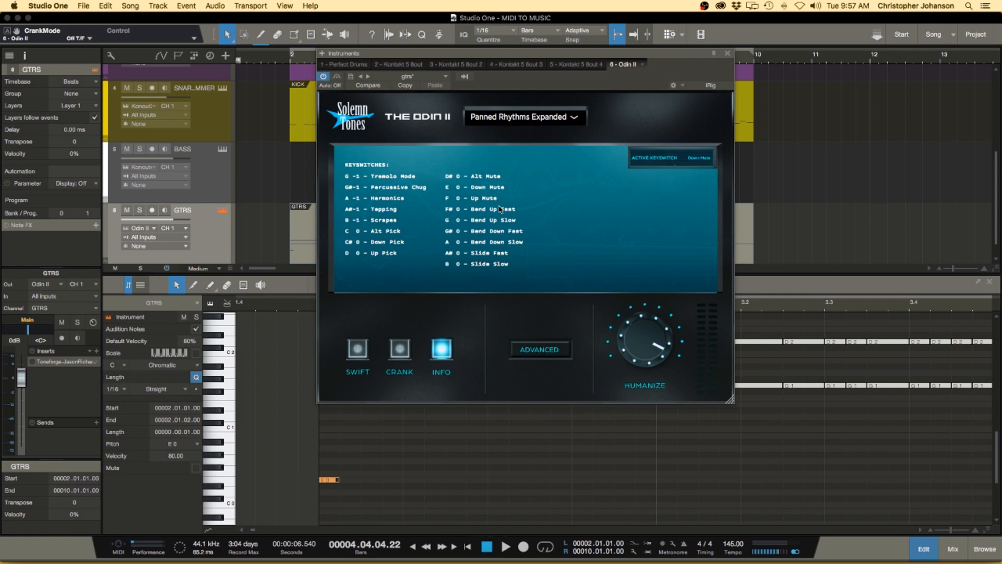
key("Escape")
left_click(375, 438)
scroll(377, 446, "up", 3)
scroll(377, 445, "down", 5)
scroll(334, 505, "up", 2)
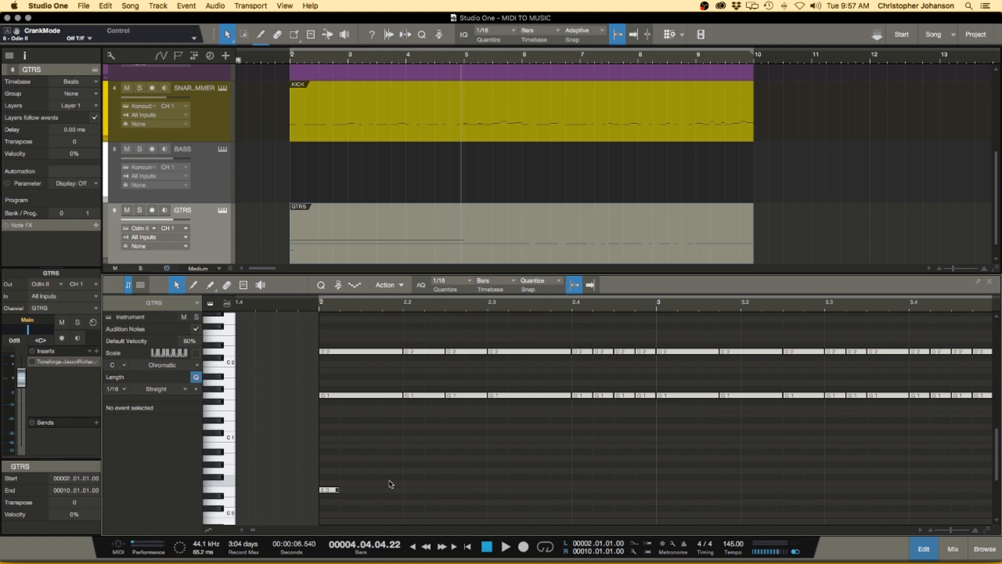
Add an E 0 keyswitch at beat 2.2 and solo the GTRS track to play back from bar 2.
double_click(412, 490)
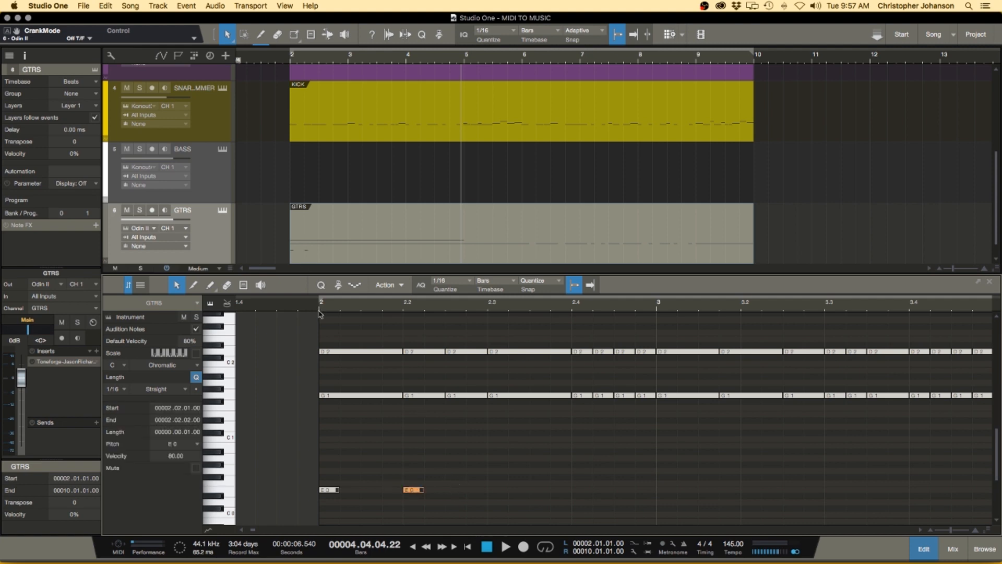
left_click(140, 209)
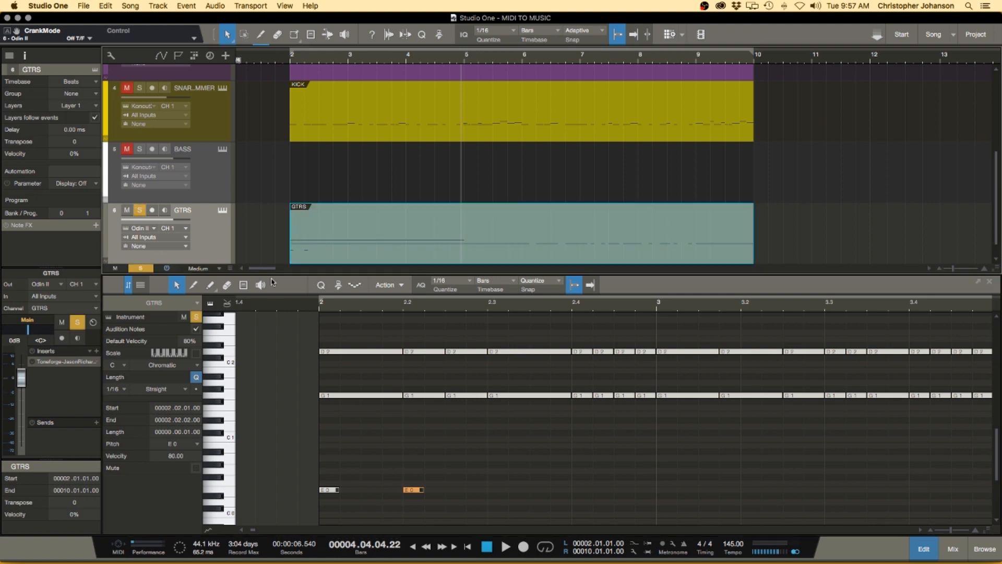
left_click(307, 306)
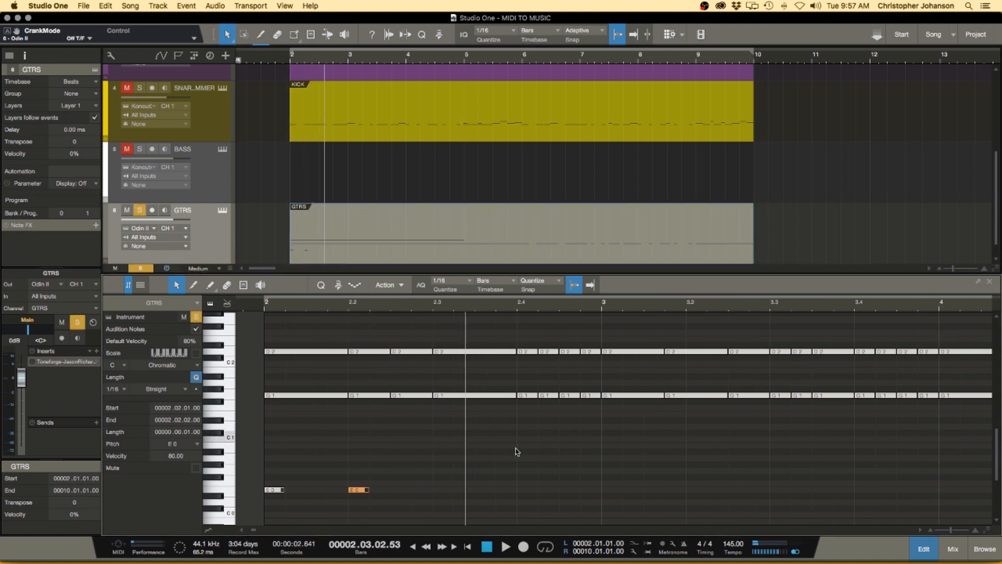
scroll(532, 487, "down", 1)
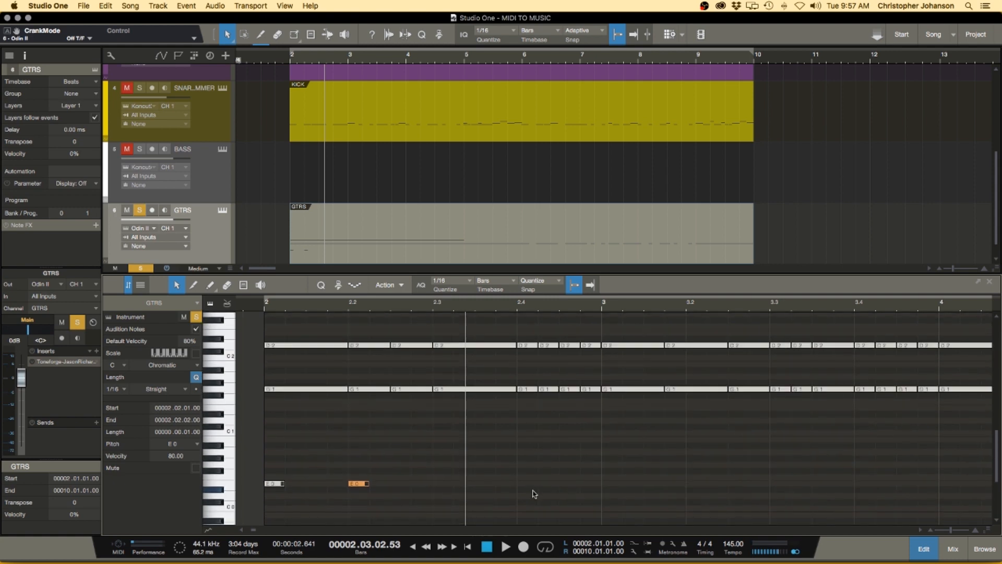
Remove the E 0 keyswitch at beat 2.2 and audition the guitar part from beat 2.4.
left_click(527, 492)
left_click(515, 308)
key("space")
key("space")
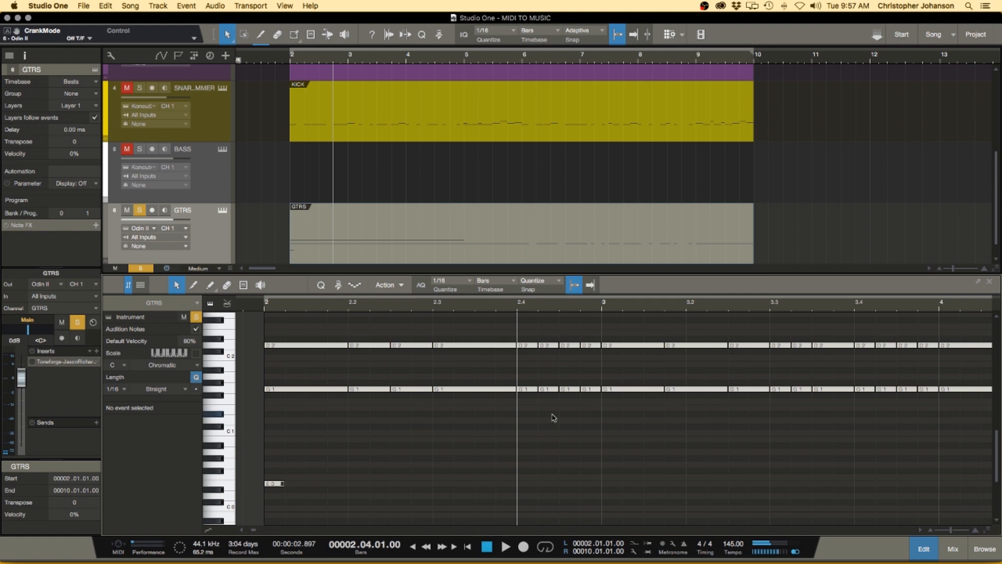
Add alternating E 0 and F 0 keyswitches on the four sixteenths of beat 2.4, plus an E 0 at the start of bar 3.
left_click(527, 484)
left_click(548, 477)
left_click(569, 483)
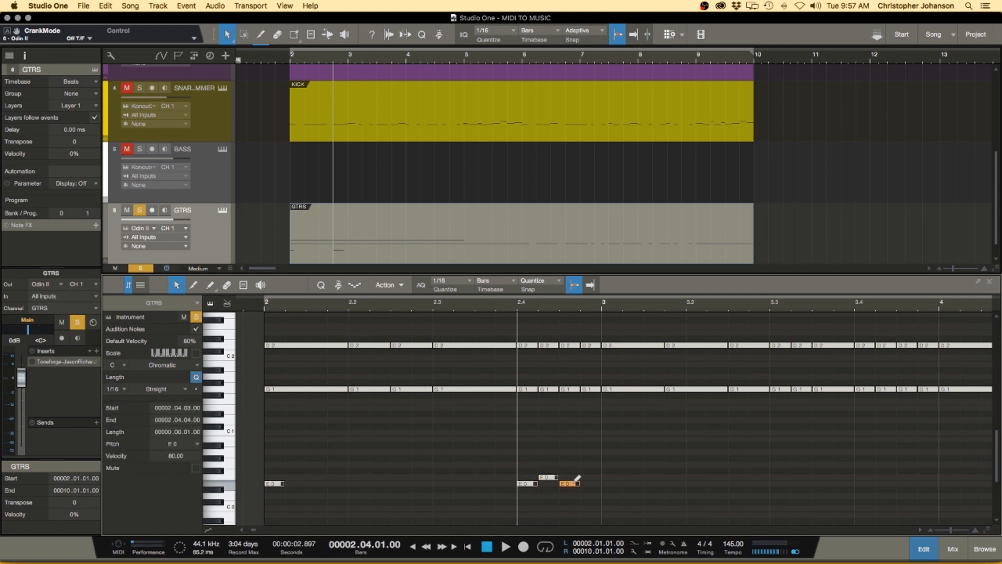
left_click(591, 477)
key("space")
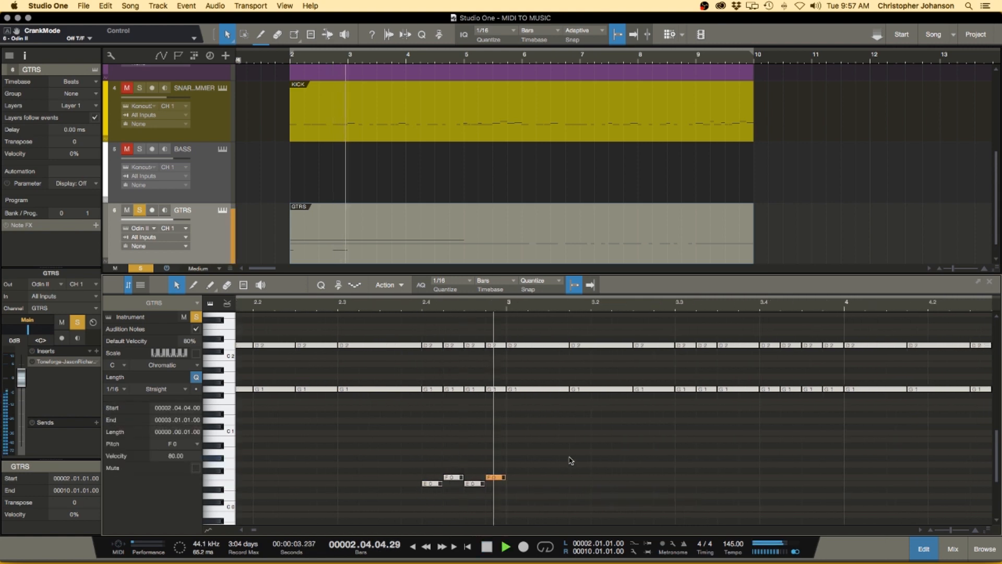
left_click(523, 485)
scroll(642, 483, "right", 3)
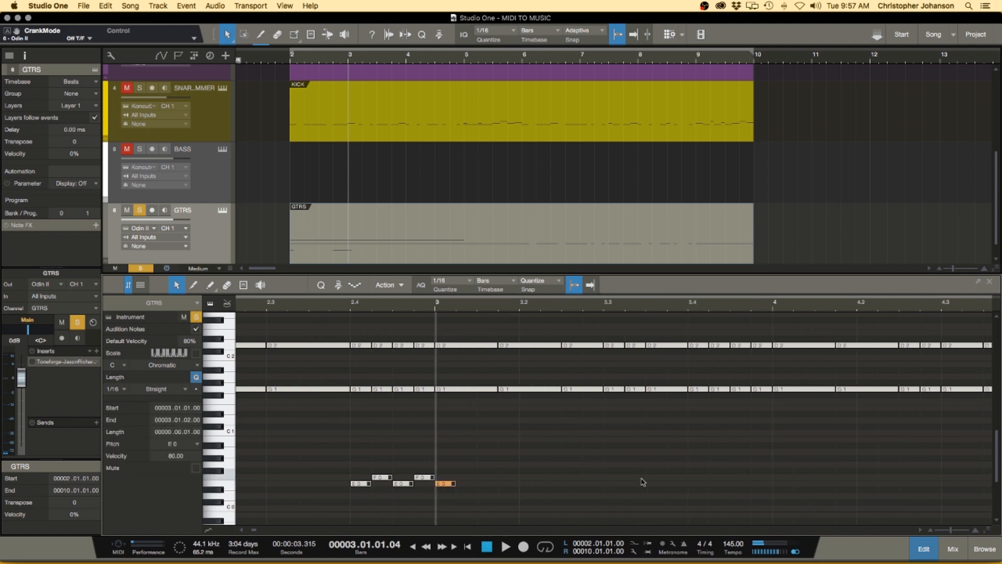
Copy the first three keyswitches (E 0, F 0, E 0) of beat 2.4 and paste them at beats 3.3 and 3.4.
left_click(375, 484)
left_click_drag(350, 454, 417, 504)
key("ctrl+c")
left_click(605, 303)
key("ctrl+v")
left_click(688, 306)
key("ctrl+v")
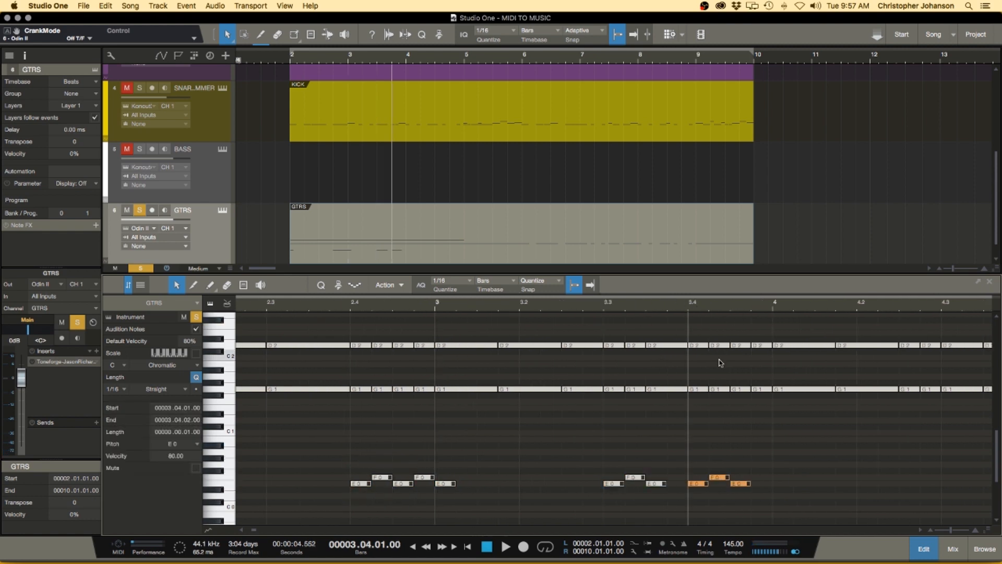
Add an E 0 keyswitch at the start of bar 4 and paste the three-note keyswitch group at 4.2.3.
left_click(609, 307)
key("space")
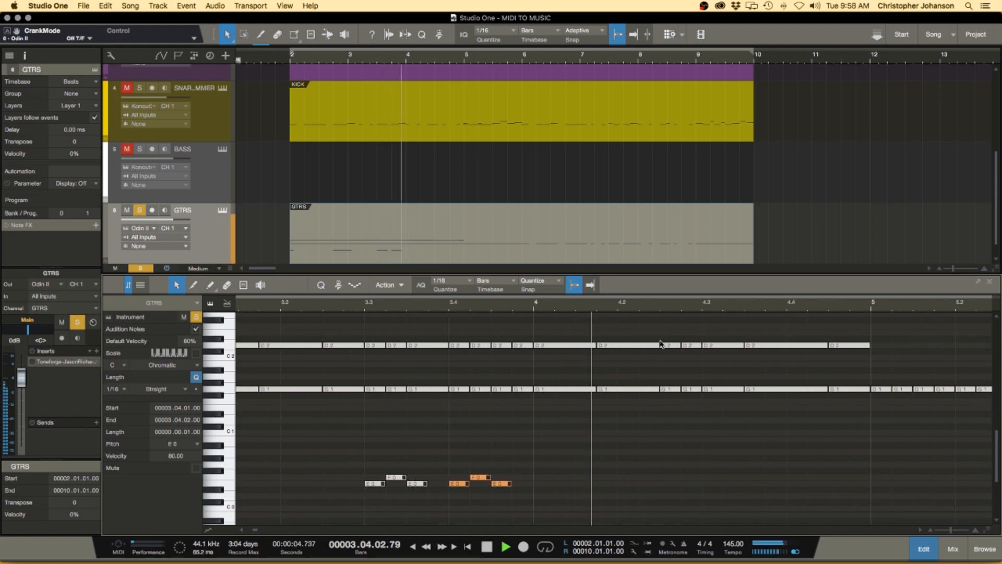
key("space")
left_click(541, 500)
double_click(536, 484)
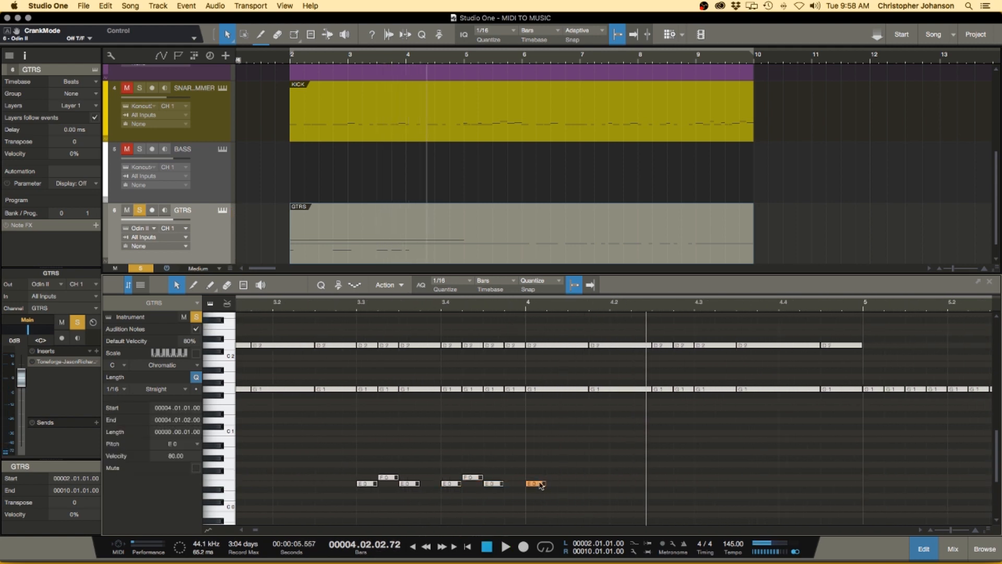
scroll(543, 483, "right", 2)
scroll(545, 482, "right", 1)
left_click(542, 306)
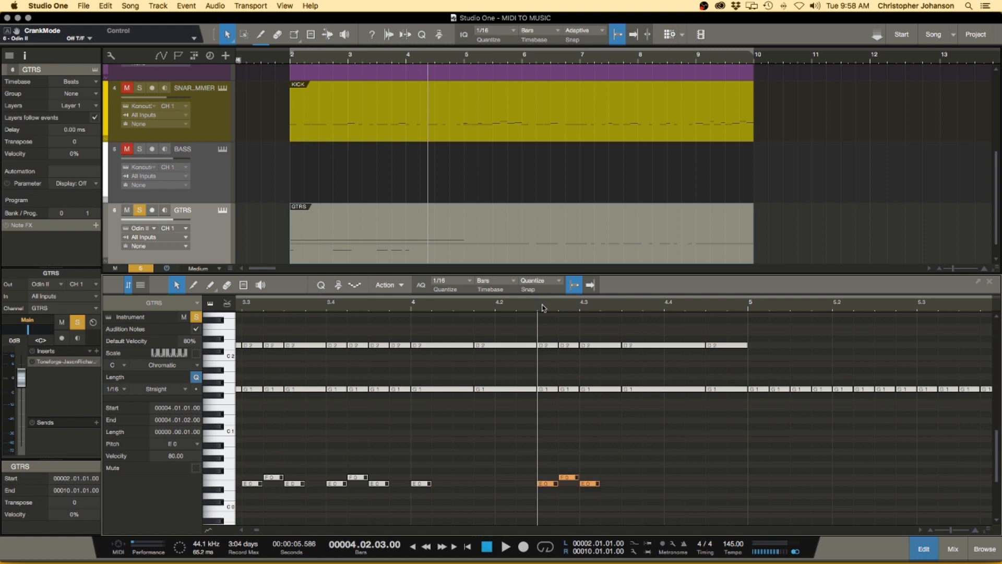
Delete the run of G 1 notes that fills bar 5.
left_click(655, 521)
scroll(653, 482, "right", 4)
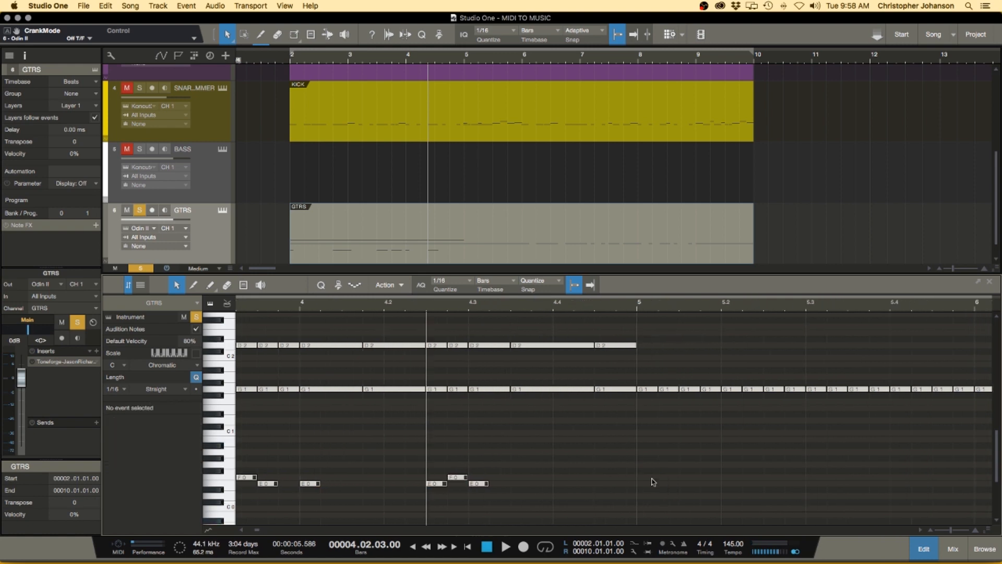
scroll(652, 481, "down", 5)
scroll(573, 452, "up", 4)
left_click_drag(488, 382, 717, 418)
key("Delete")
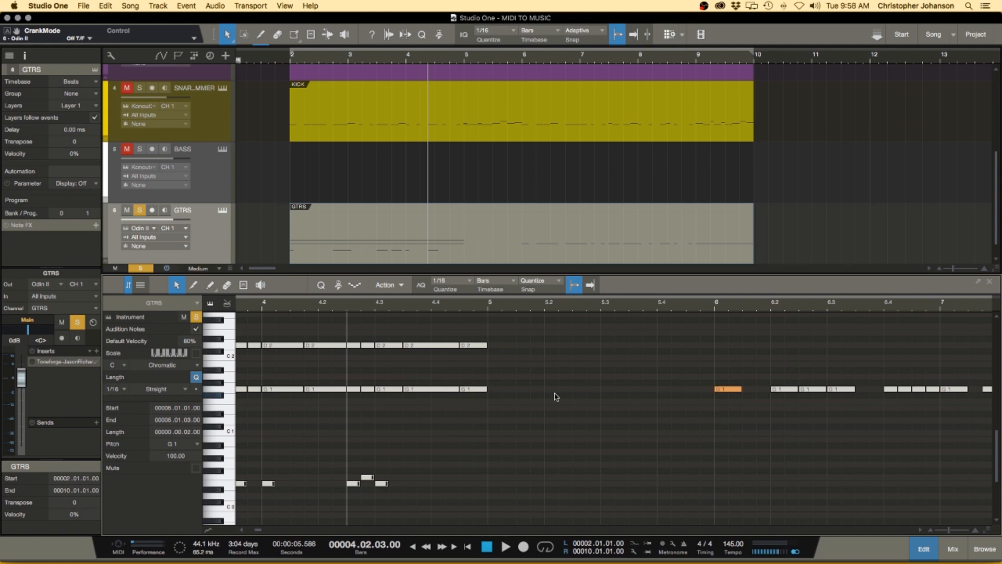
Draw a three-sixteenth G# 1 note at the start of bar 5, followed by G 1 notes of three and two sixteenths.
scroll(556, 397, "up", 2)
double_click(456, 383)
left_click_drag(471, 389, 458, 387)
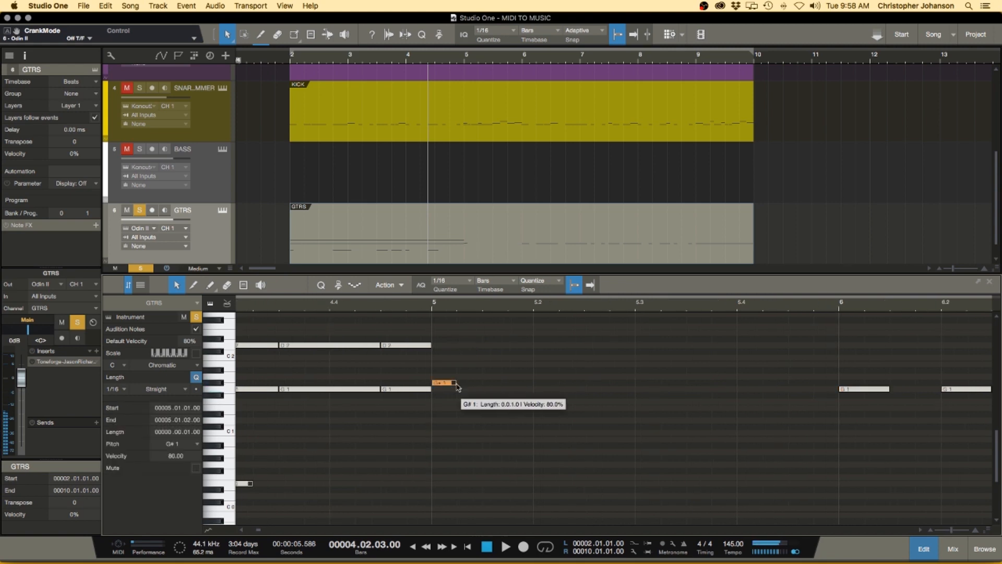
scroll(456, 385, "left", 1)
left_click_drag(457, 384, 643, 395)
left_click(526, 390, "super")
left_click(595, 389)
Draw a G# 2 note at beat 5.3 and a G 2 note starting three sixteenths after it.
scroll(645, 401, "right", 5)
scroll(600, 386, "up", 2)
left_click(538, 348)
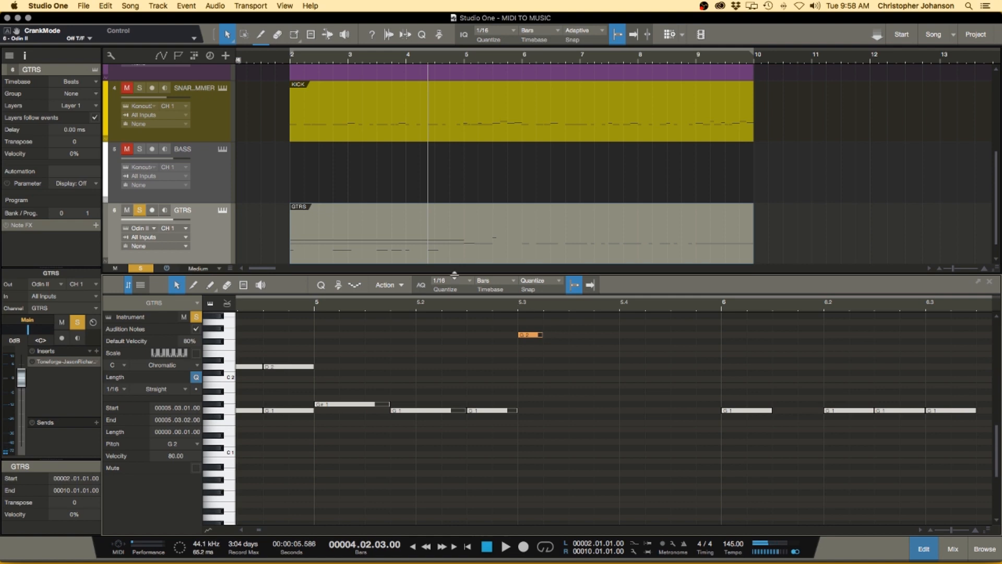
left_click_drag(543, 336, 603, 343)
left_click(602, 343, "super")
left_click(548, 336)
key("Up")
left_click(608, 341)
key("Up")
left_click_drag(619, 335, 670, 339)
Add a G 1 note at the end of bar 5 and extend the G# 2 note to the end of the overlapping G 2.
left_click_drag(675, 411, 721, 411)
left_click(659, 352)
key("w")
key("space")
key("space")
scroll(585, 387, "up", 5)
left_click_drag(501, 329, 556, 328)
left_click(506, 395)
scroll(496, 409, "left", 5)
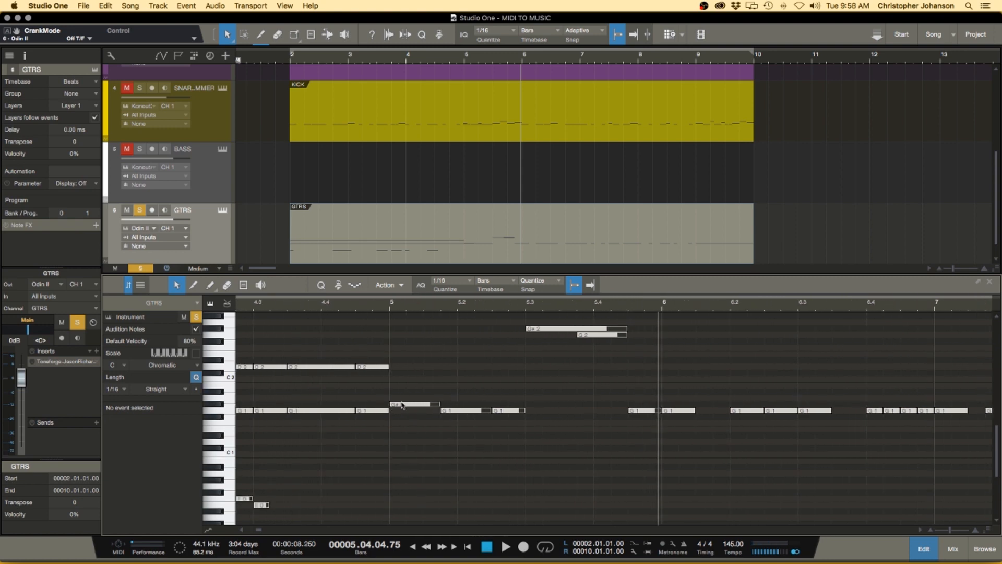
Check the keyswitch list in Odin II and add an A 0 (Bend Down Slow) keyswitch at the start of bar 5.
key("shift+F11")
left_click(437, 350)
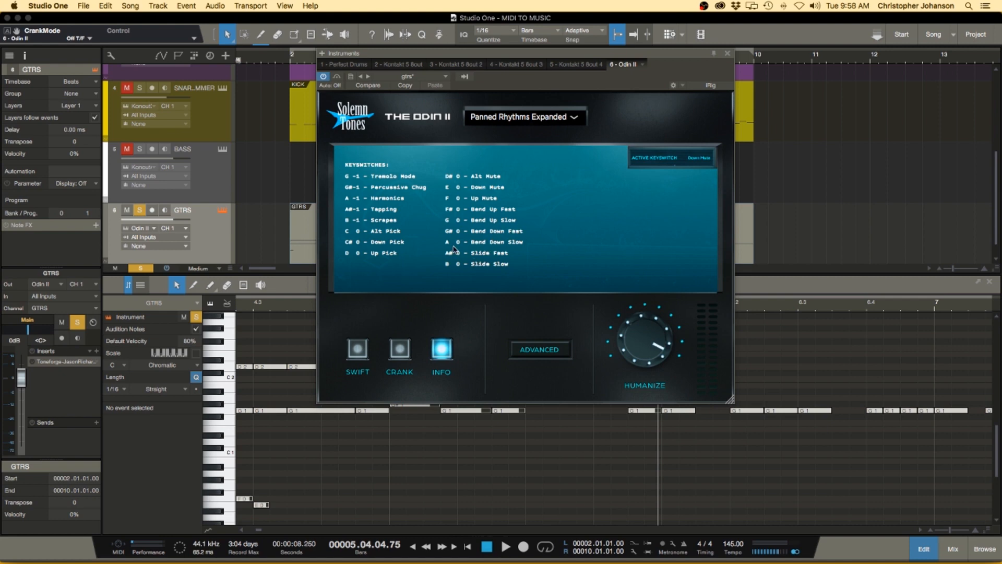
key("shift+F11")
double_click(395, 473)
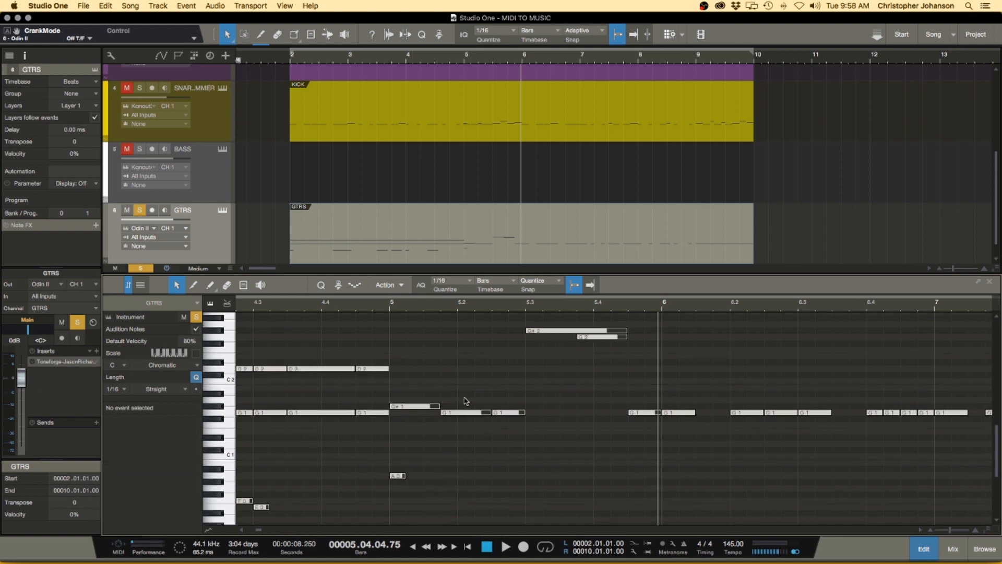
Raise the G 1 note just before beat 5.3 to G# 1 and add a C# 0 keyswitch at 5.1.4.
scroll(503, 466, "up", 2)
scroll(478, 443, "down", 1)
left_click_drag(506, 399, 506, 395)
left_click(403, 487)
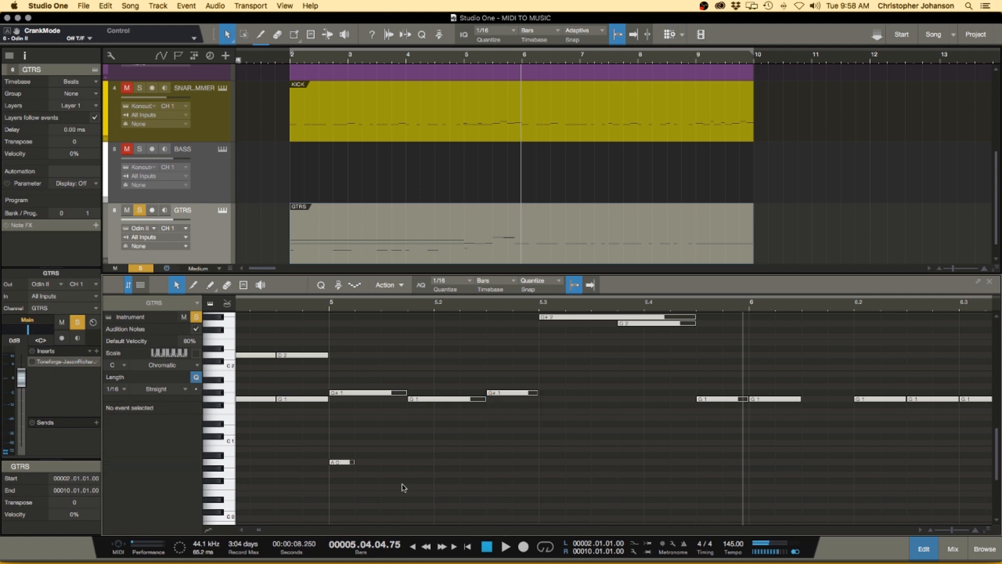
left_click(420, 513)
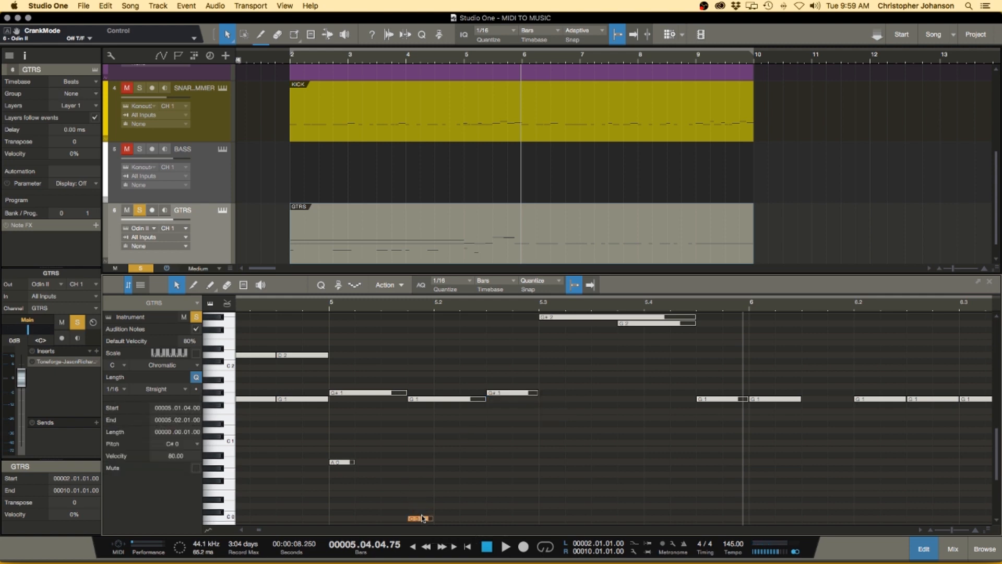
Lower the keyswitch at 5.1.4 to C 0 and play back bar 5.
left_click(334, 305)
key("space")
key("space")
scroll(495, 382, "right", 1)
scroll(495, 382, "right", 1)
key("space")
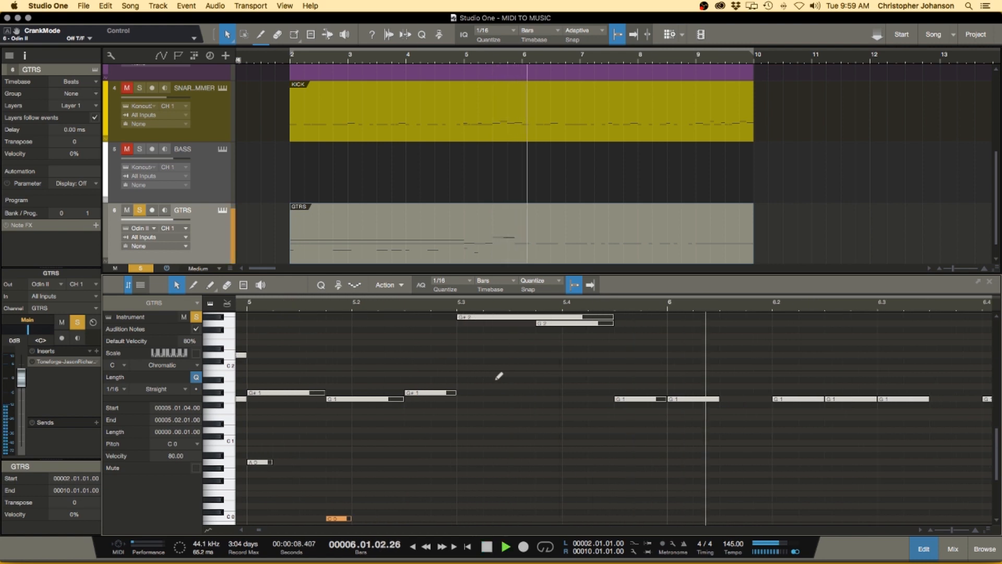
scroll(498, 376, "down", 4)
key("space")
Copy the G 1 note at 5.4.3 up to D 2 and add an E 0 keyswitch beneath the chord.
scroll(524, 449, "up", 5)
left_click_drag(595, 397, 598, 355)
left_click(574, 454)
double_click(580, 491)
scroll(600, 485, "down", 4)
scroll(522, 459, "down", 2)
Play back the guitar part from bar 2 into bar 6 to check the notes and keyswitches.
left_click(462, 306)
key("space")
key("space")
scroll(511, 374, "down", 4)
left_click(293, 310)
key("space")
scroll(512, 402, "down", 2)
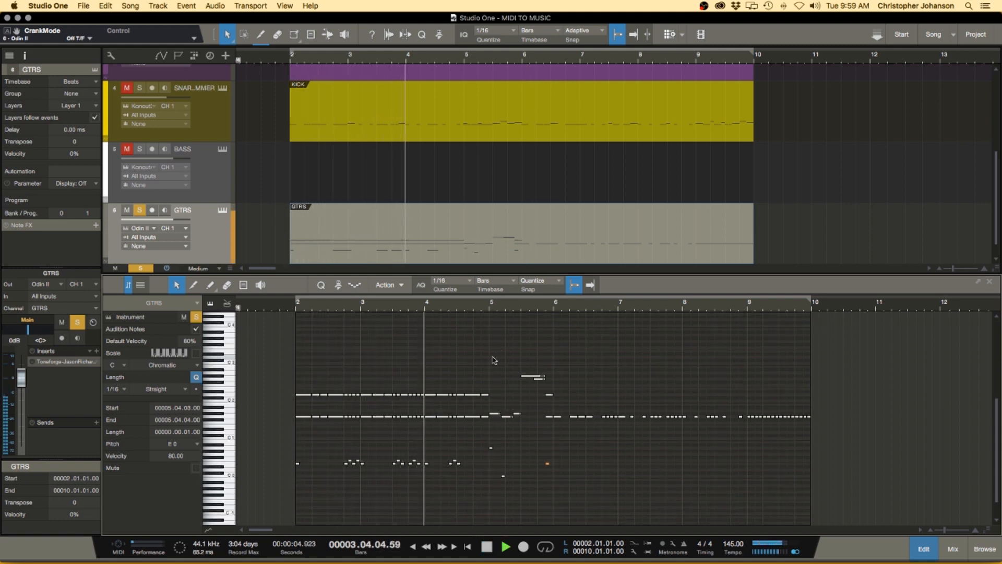
scroll(494, 360, "up", 2)
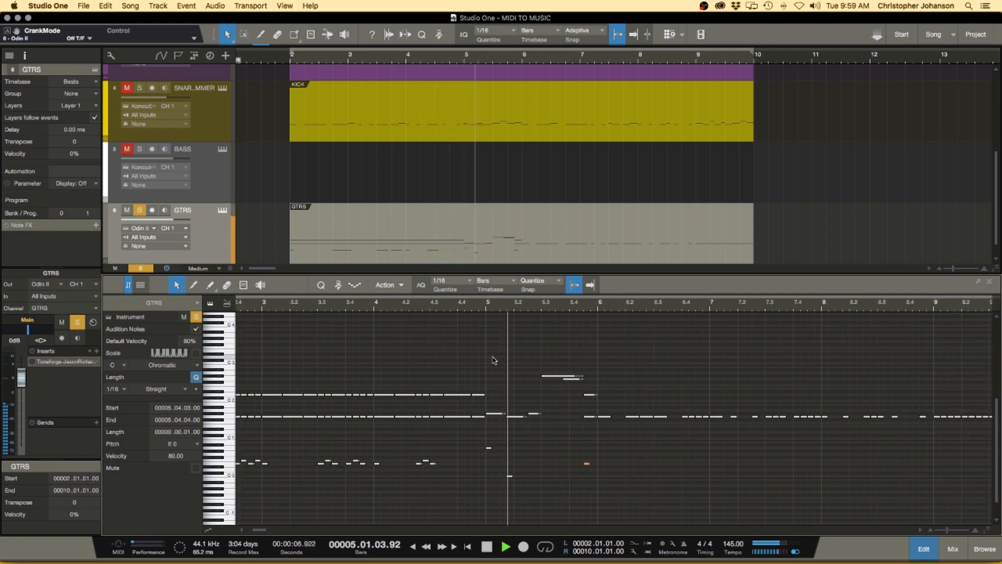
scroll(493, 360, "right", 4)
key("space")
Add a C 0 keyswitch at the start of bar 6 and play back from there.
scroll(418, 414, "up", 4)
left_click(397, 358)
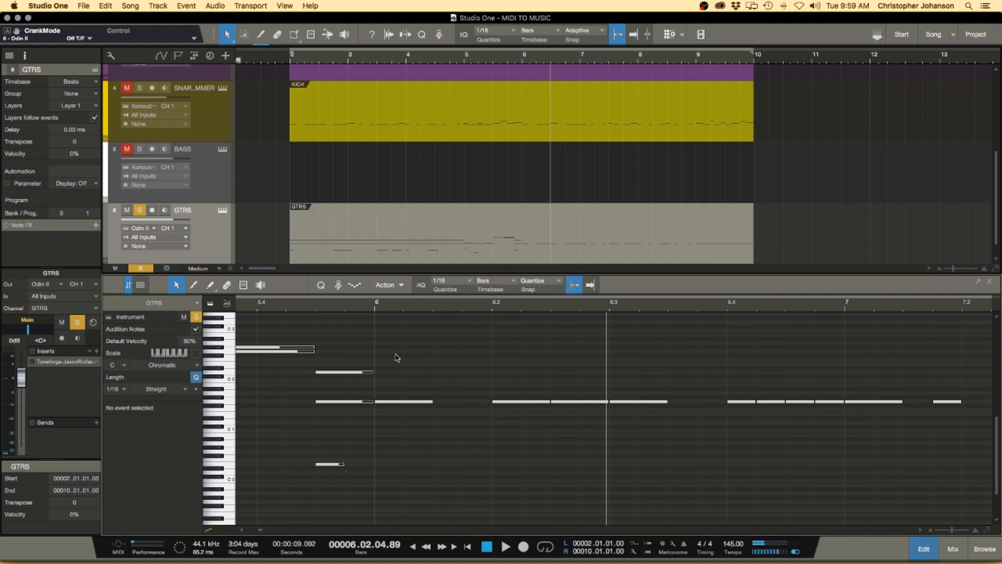
left_click_drag(390, 476, 395, 486)
left_click(380, 307)
key("space")
left_click(436, 349)
key("space")
Show the pitch bend lane and draw an upward ramp from 0 at beat 6.2 to a peak at 6.3.3.
scroll(458, 358, "right", 3)
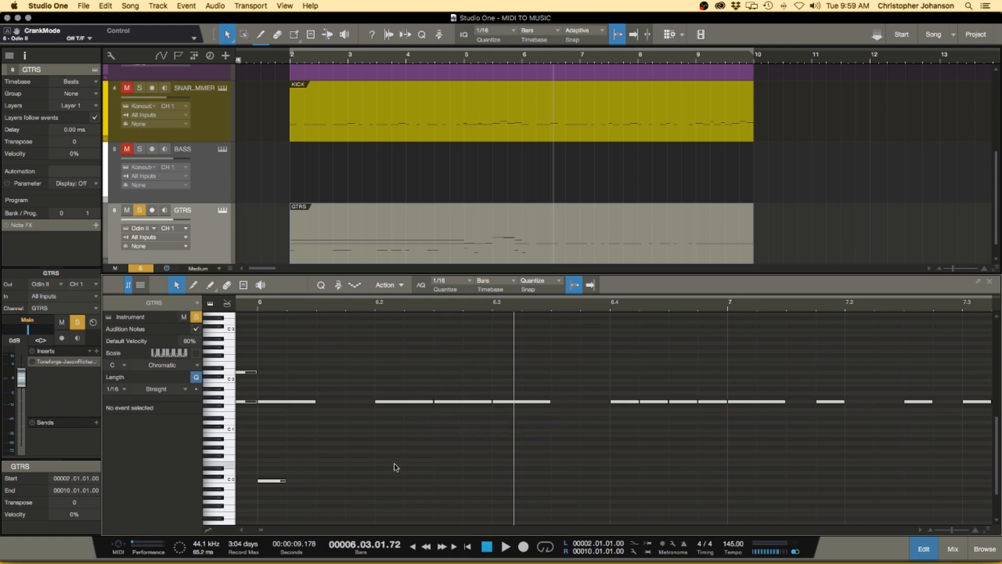
left_click(209, 530)
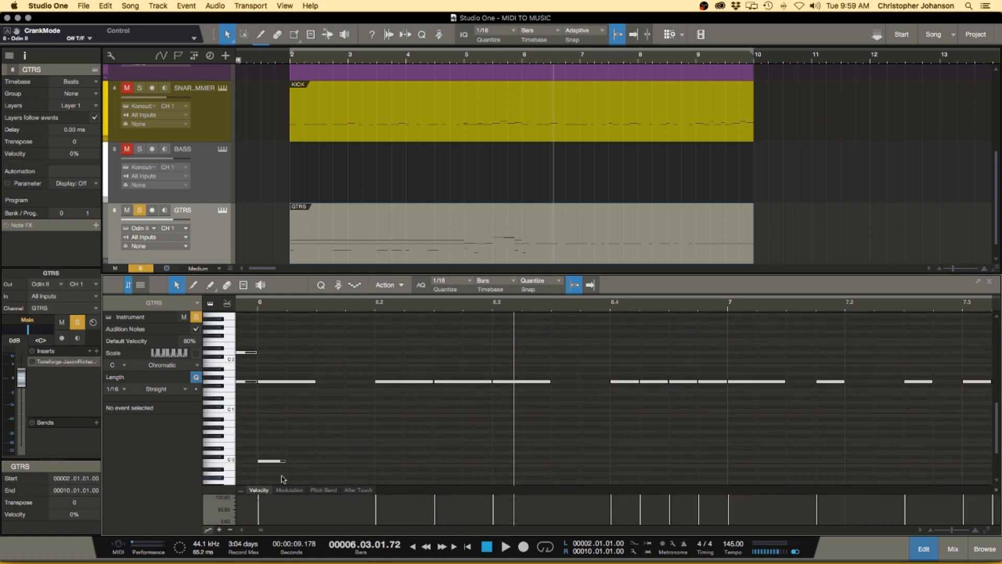
left_click(324, 490)
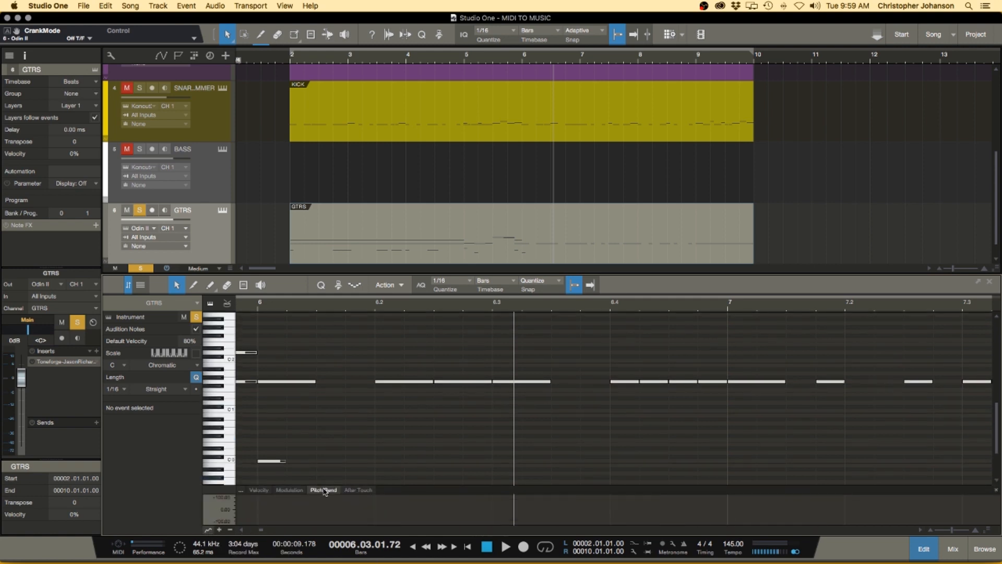
left_click(374, 511)
left_click(374, 510)
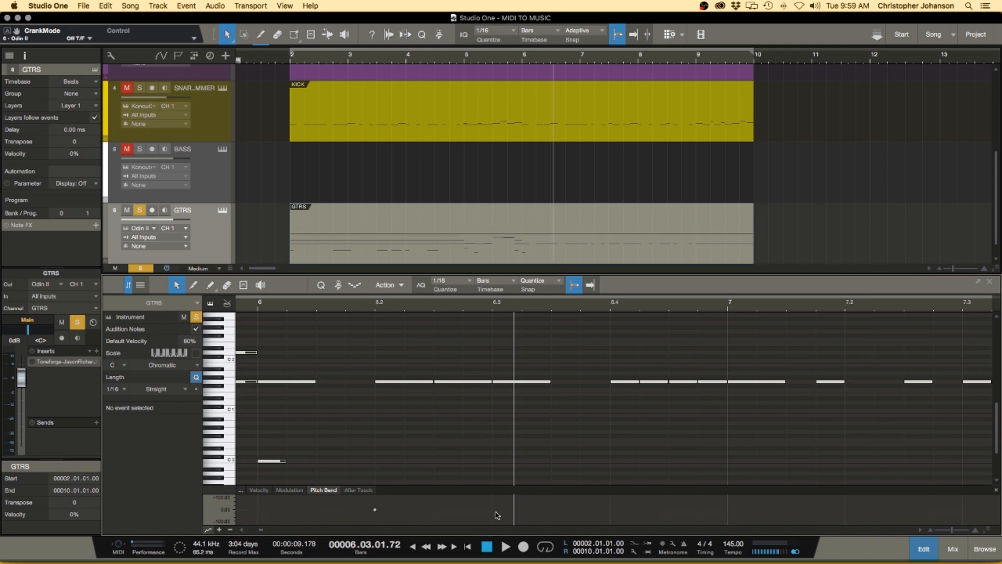
left_click(552, 510)
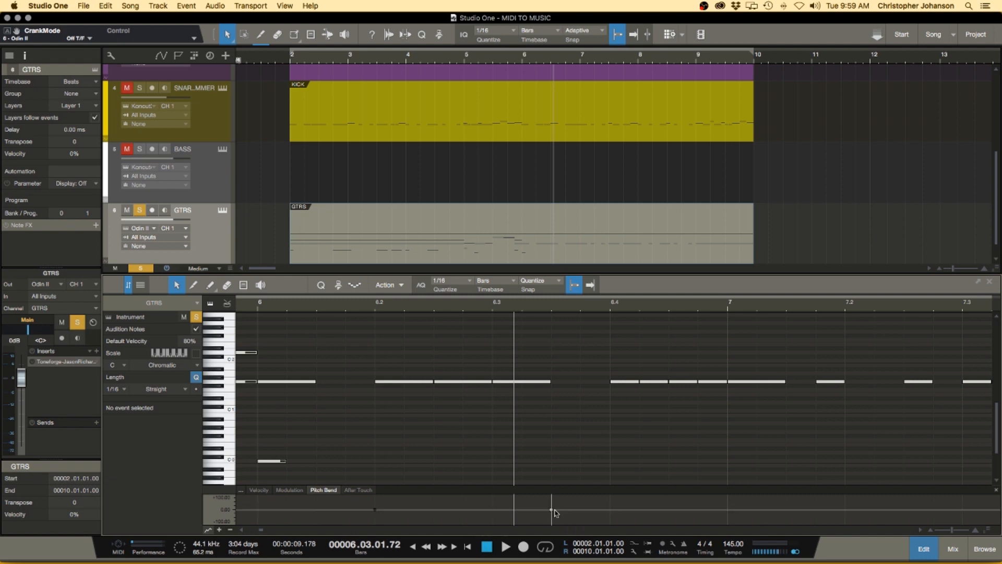
left_click_drag(552, 510, 554, 504)
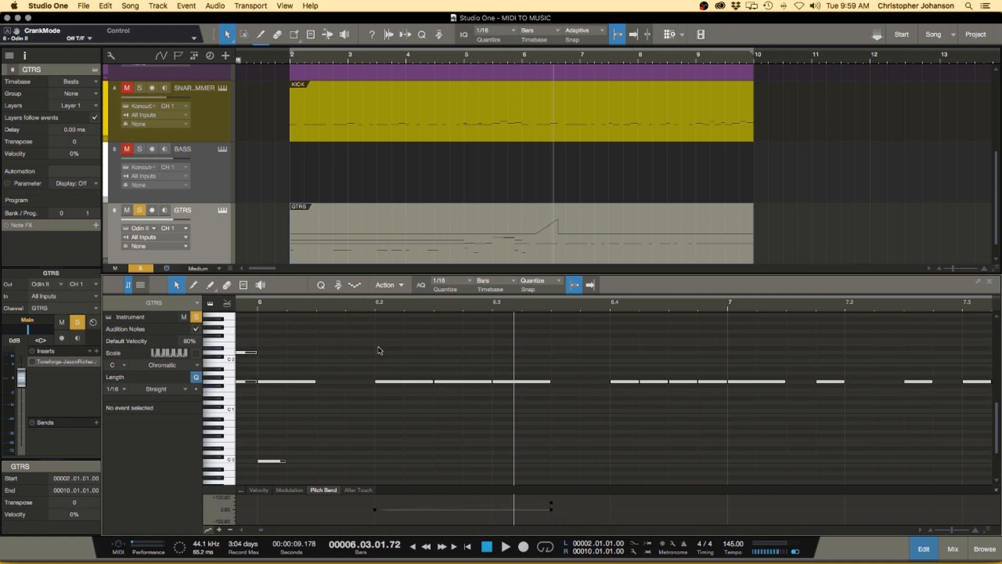
Audition the bend from beat 6.2, lower the ramp's peak at 6.3.3 and enlarge the pitch bend lane.
left_click(372, 304)
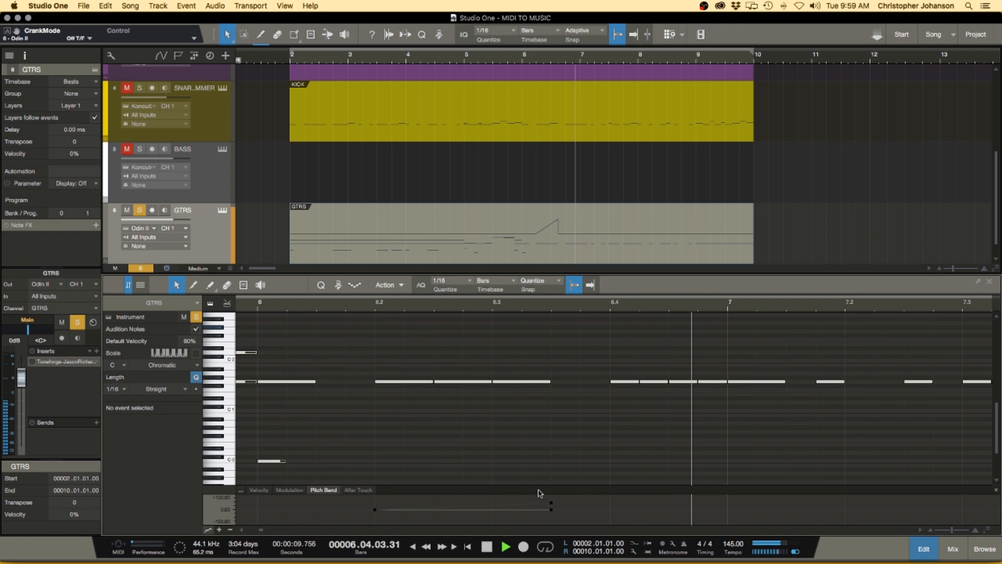
left_click_drag(552, 506, 552, 508)
scroll(464, 513, "up", 3)
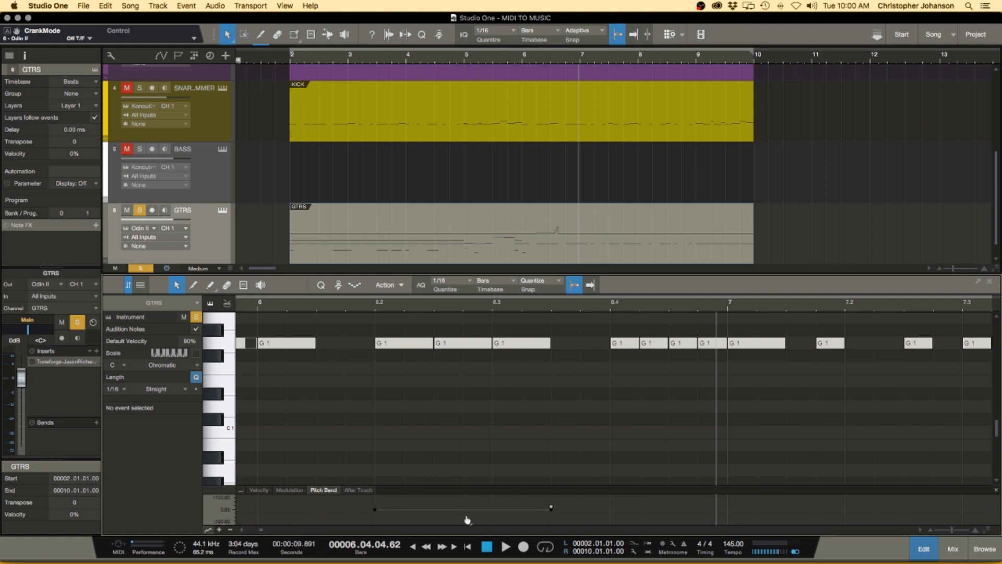
left_click_drag(412, 337, 403, 291)
scroll(520, 400, "up", 3)
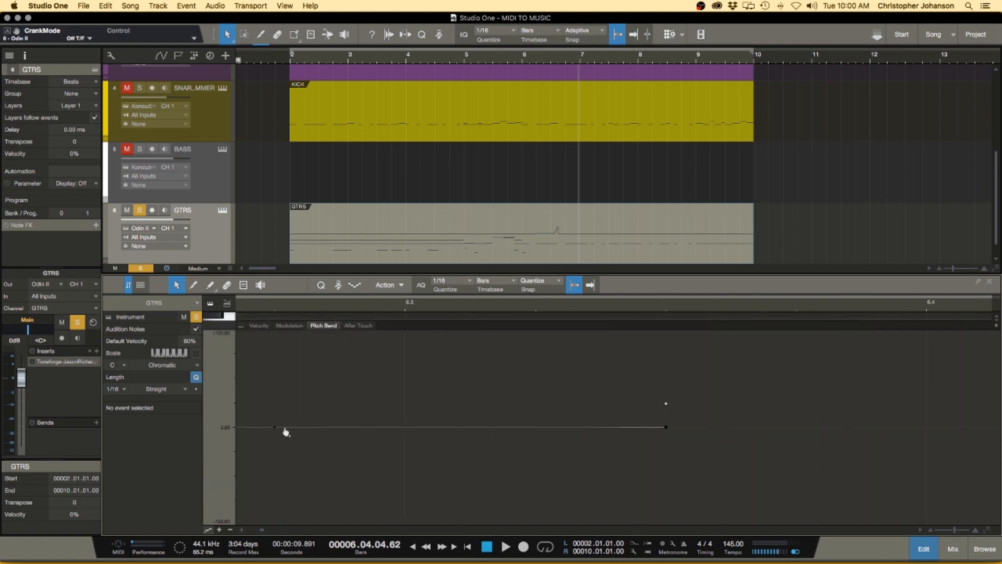
Smooth the pitch bend curve into a gradual rise from beat 6.2 to 6.3.3 and play it back.
scroll(394, 415, "down", 3)
key("space")
left_click(292, 302)
key("space")
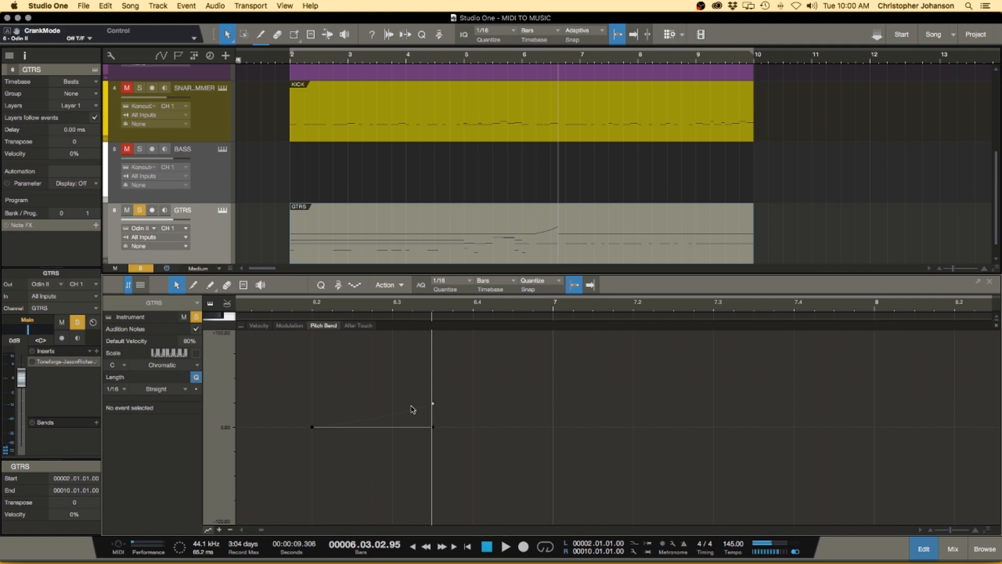
Shrink the pitch bend lane and copy the four G 1 notes of beat 6.4 up to D 2.
left_click_drag(395, 328, 438, 519)
scroll(425, 441, "down", 5)
scroll(425, 442, "down", 8)
scroll(426, 443, "up", 7)
left_click_drag(460, 396, 470, 372)
Add alternating E 0 and F 0 keyswitches under the four notes of beat 6.4.
left_click(479, 485)
left_click(466, 481)
left_click(483, 477)
left_click(516, 477)
Play back the end of bar 6 into bar 7 to check the new accents.
scroll(568, 457, "right", 5)
left_click(413, 307)
key("space")
left_click(481, 374)
key("space")
scroll(465, 381, "up", 5)
scroll(466, 381, "up", 2)
left_click_drag(445, 395, 665, 412)
left_click(503, 380)
scroll(503, 380, "down", 5)
key("space")
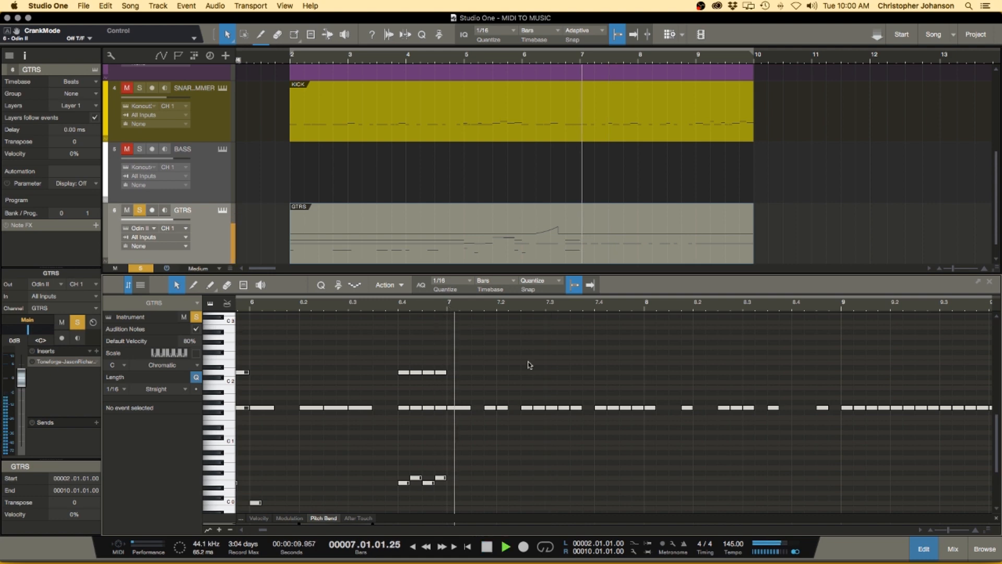
scroll(528, 365, "up", 1)
key("space")
Add a C 0 keyswitch at the start of bar 7.
mouse_move(444, 408)
left_mouse_down()
mouse_move(447, 365)
mouse_move(446, 395)
left_mouse_up()
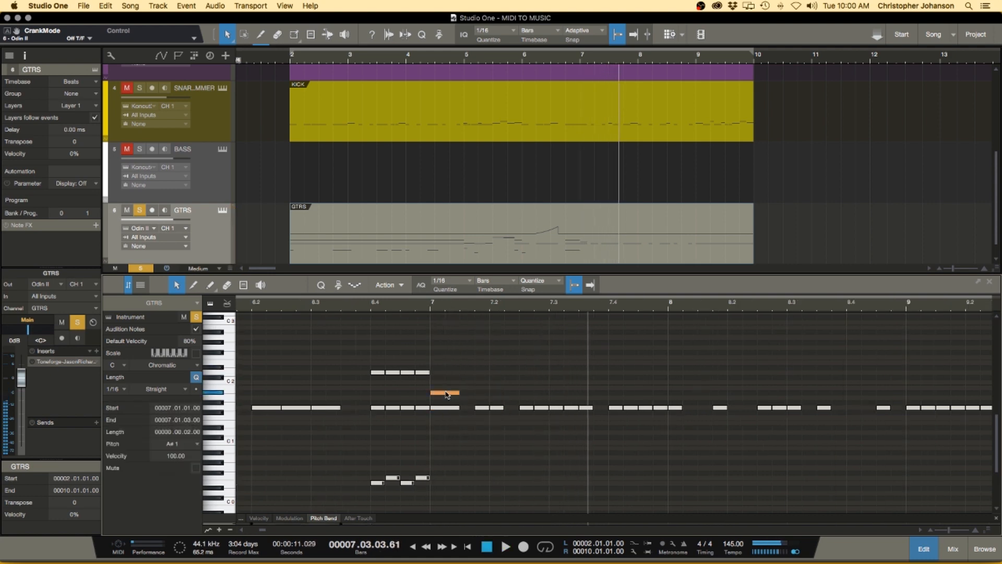
scroll(438, 494, "down", 2)
left_click(440, 491, "super")
left_click(497, 405)
left_click_drag(489, 384, 535, 409)
left_click(476, 381)
left_click_drag(476, 381, 541, 411)
left_click(506, 480)
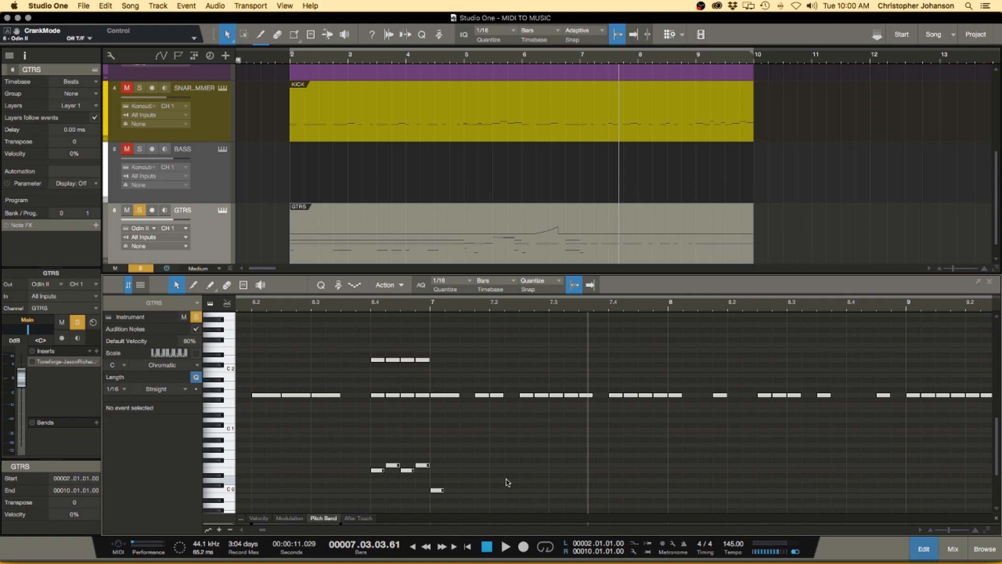
scroll(507, 482, "down", 1)
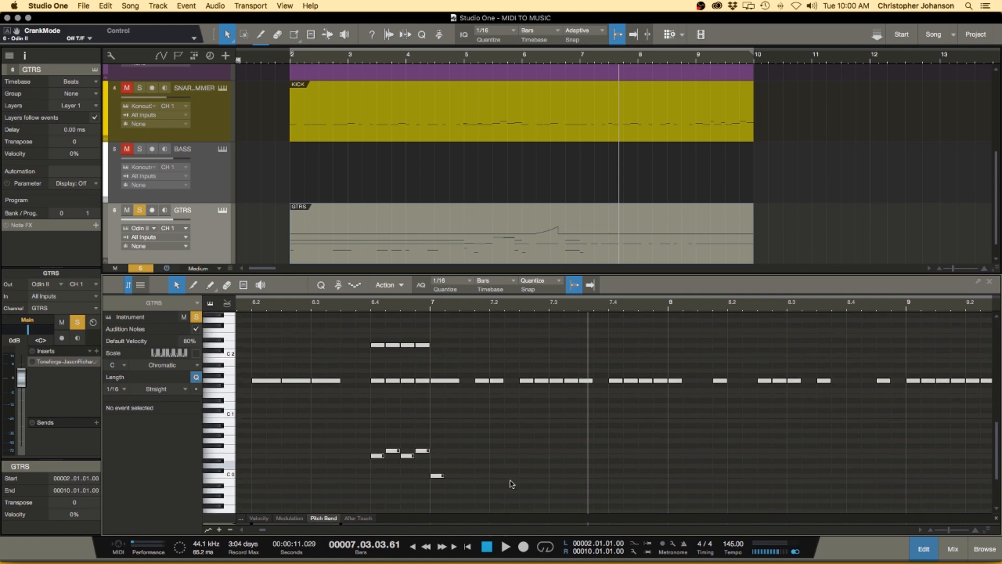
Consult the Odin II keyswitch list and add a G# -1 percussive chug keyswitch at 7.1.4.
key("shift+F11")
left_click(442, 349)
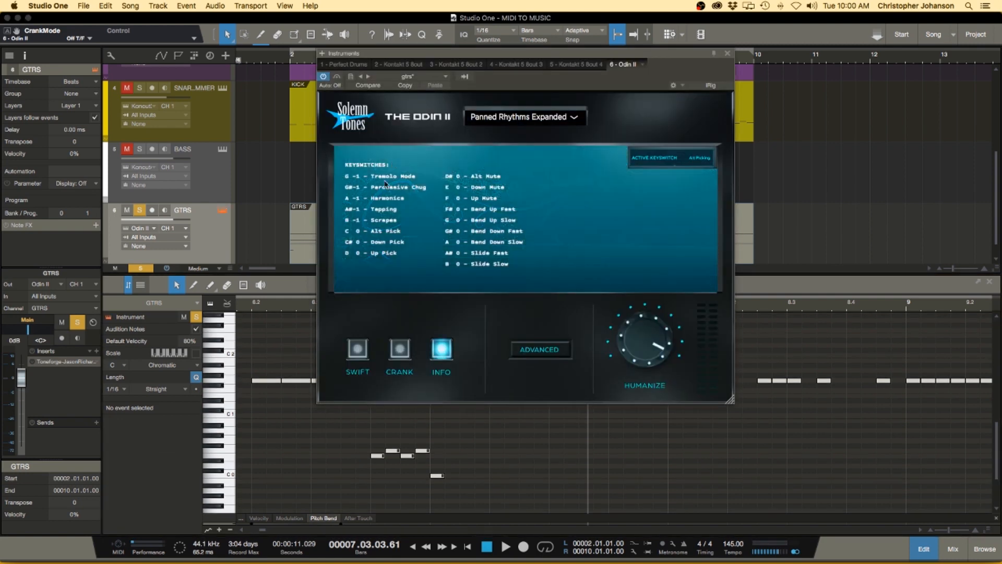
key("shift+F11")
left_click(482, 502)
scroll(485, 499, "down", 1)
left_click_drag(484, 491, 483, 488)
left_click(552, 464)
Copy the G 1 notes from 7.1.4 through 8.1.4 up to D 2.
left_click_drag(476, 359, 535, 332)
left_click(562, 404)
scroll(562, 405, "right", 1)
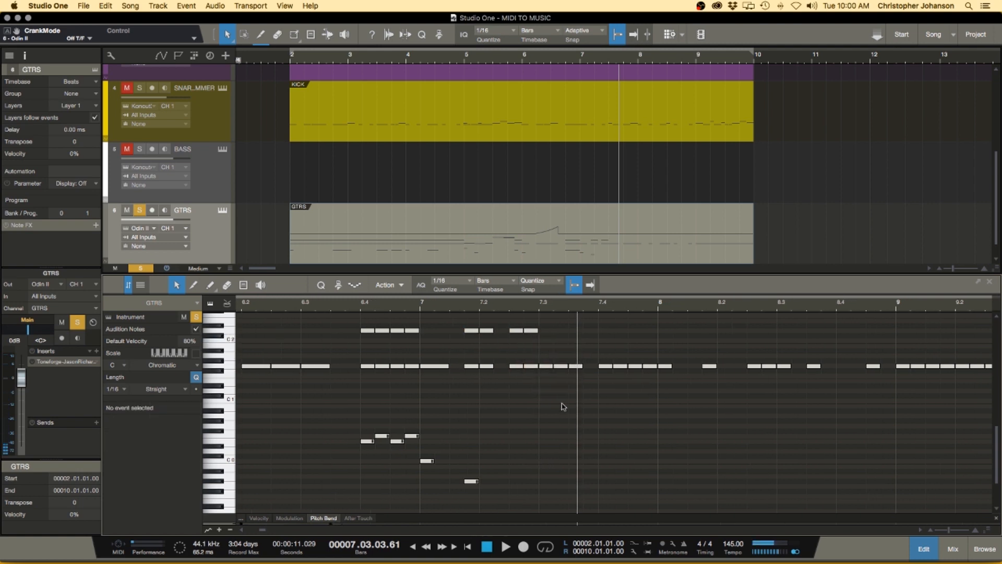
left_click_drag(622, 371, 718, 375)
left_click_drag(544, 371, 543, 335)
left_click(555, 431)
Add alternating E 0 and F 0 keyswitches for the note groups at 7.3 and 7.4, ending with E 0 at bar 8.
left_click(539, 441, "super")
left_click(554, 435, "super")
left_click(572, 442, "super")
scroll(586, 446, "up", 3)
left_click(607, 441, "super")
left_click(629, 435, "super")
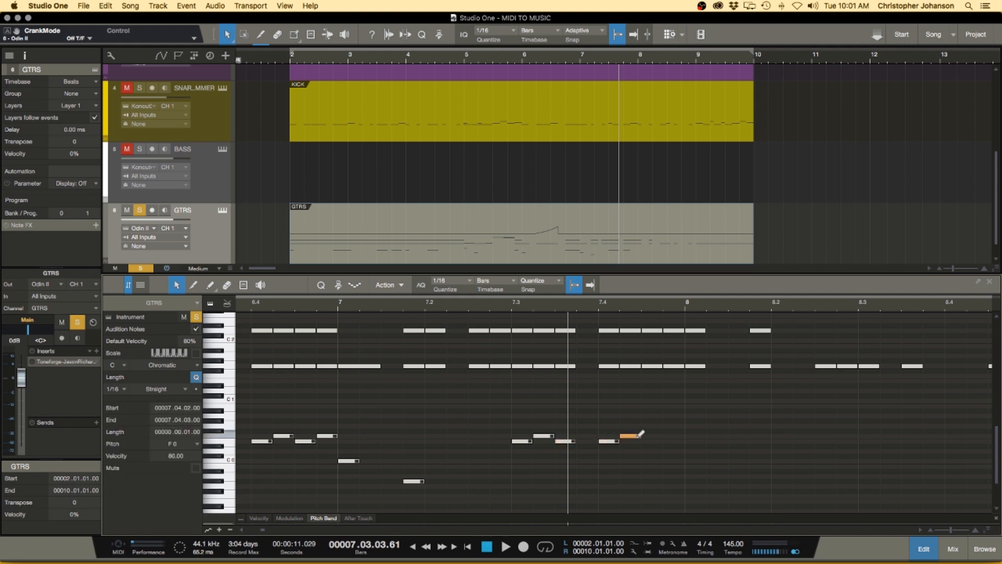
left_click(681, 436, "super")
left_click(695, 441, "super")
scroll(574, 347, "right", 5)
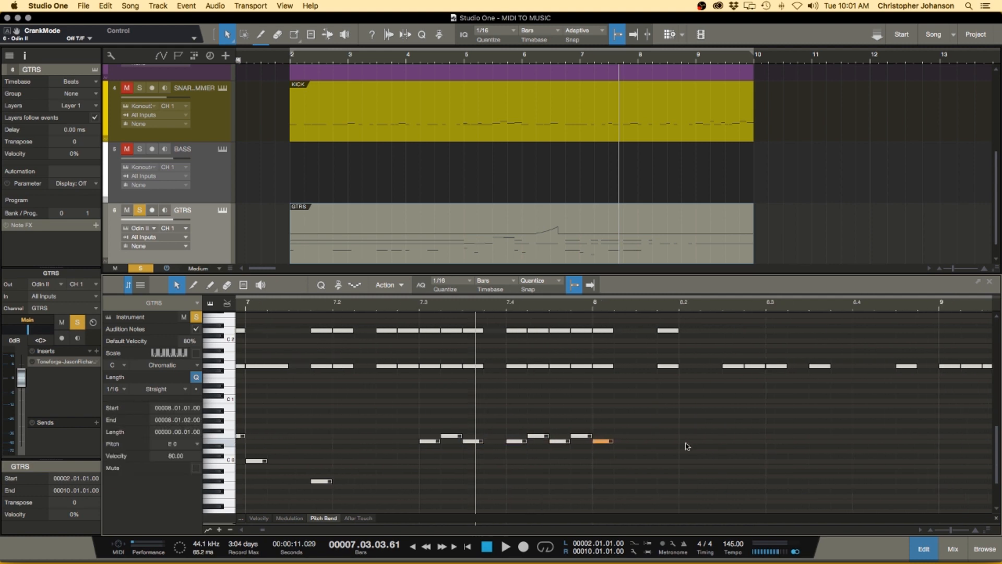
Lengthen the D 2 and G 1 notes at 8.1.1 and 8.1.4 to eighth notes and play them back.
left_click_drag(541, 318, 647, 366)
left_click(597, 382)
key("space")
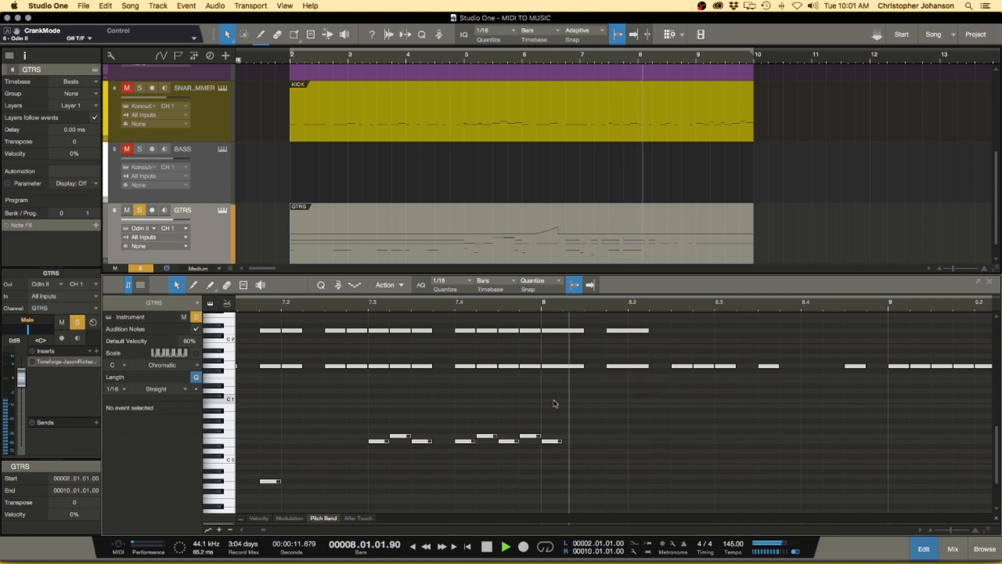
scroll(556, 405, "right", 5)
key("space")
Lengthen the G 1 notes at 8.3.1 and 8.3.3 to eighth notes.
scroll(517, 453, "up", 4)
scroll(518, 453, "down", 4)
scroll(518, 453, "down", 3)
scroll(519, 452, "up", 3)
left_click_drag(576, 358, 693, 382)
left_click(609, 445)
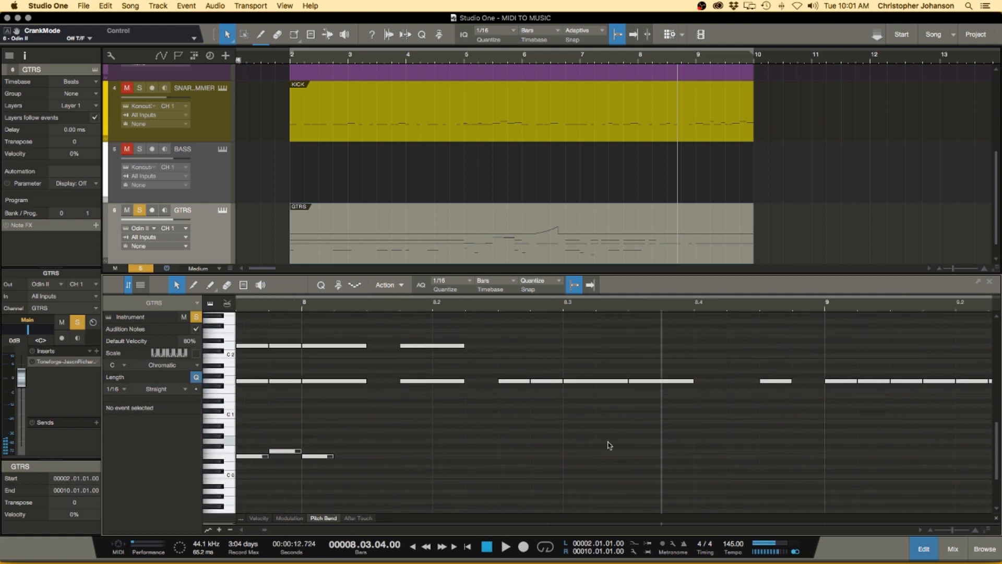
Copy the G# -1 keyswitch from 7.1.4 to 8.2.3.
scroll(610, 445, "down", 3)
scroll(362, 467, "left", 3)
scroll(363, 467, "down", 2)
left_click_drag(434, 463, 473, 486)
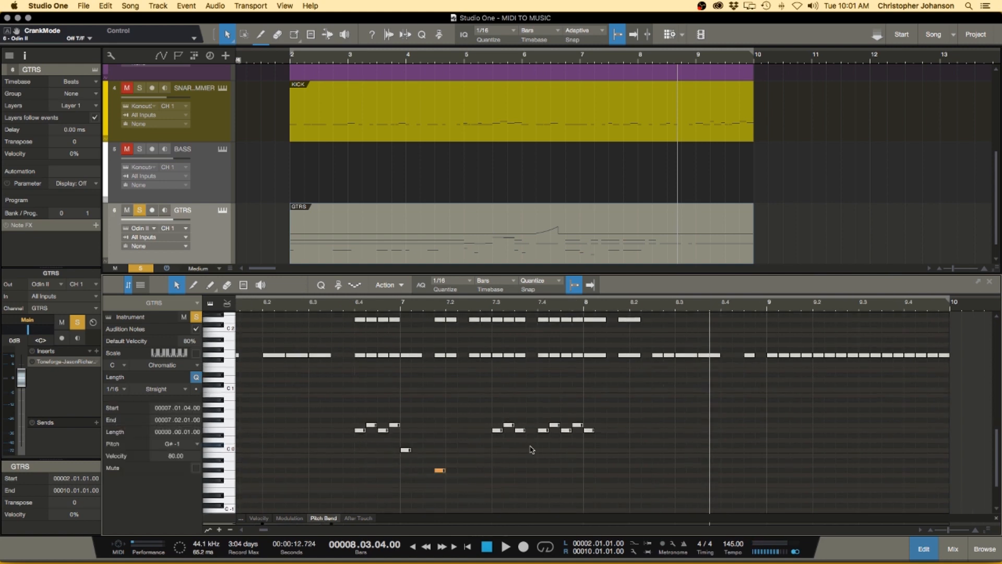
left_click(654, 307)
key("ctrl+v")
left_click(713, 434)
scroll(697, 438, "up", 3)
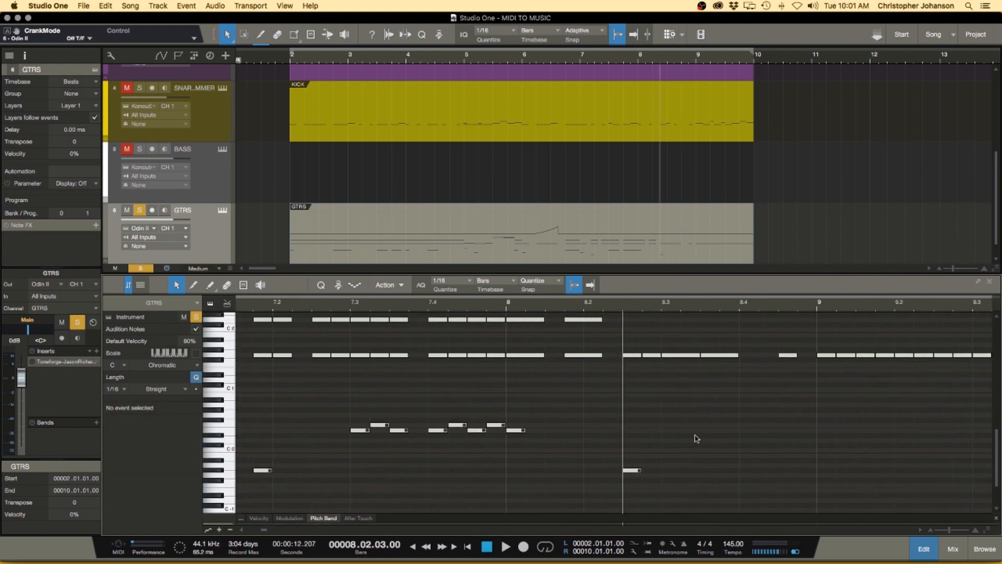
Add a C 0 keyswitch at 8.3.1 and play back from 8.2.3.
left_click(674, 449)
key("space")
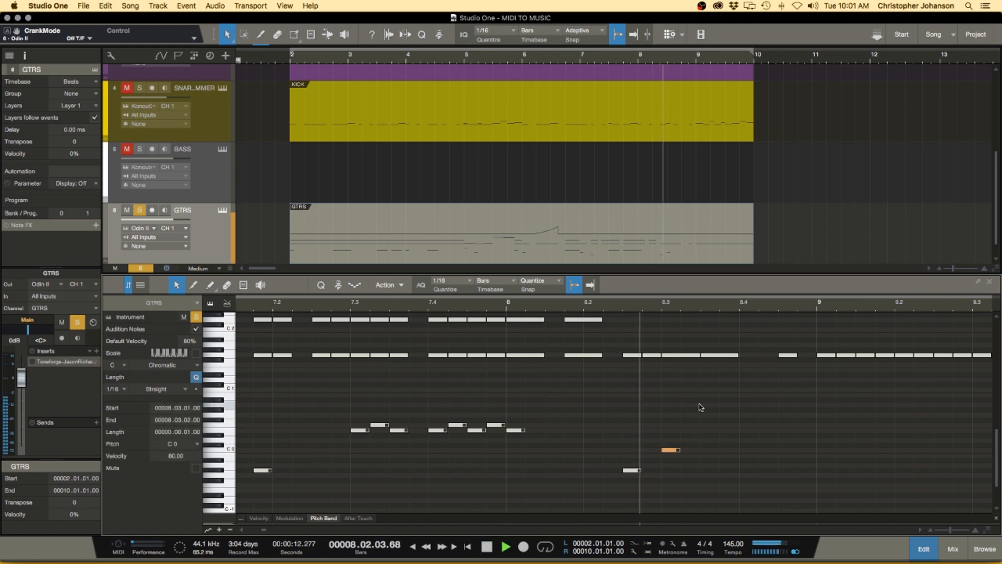
key("space")
Lengthen the note at 8.4.3 to an eighth note and raise it to G# 1.
left_click_drag(635, 356, 654, 358)
scroll(640, 393, "up", 3)
left_click_drag(634, 411, 634, 405)
left_click(633, 437)
key("w")
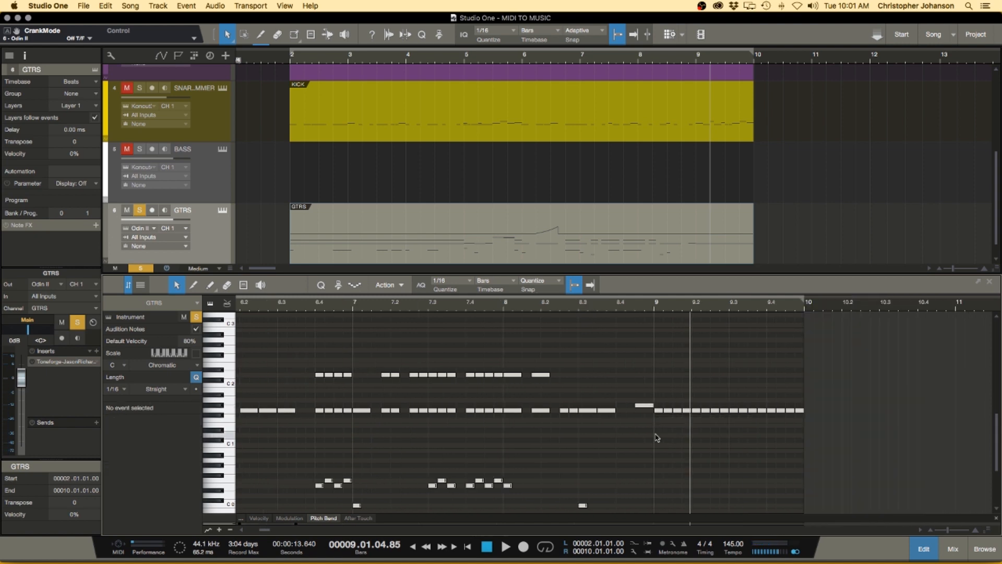
Replace the notes of bar 9 with a copy of bar 5's phrase, including its keyswitches.
scroll(734, 426, "right", 3)
left_click(557, 406)
scroll(574, 413, "left", 13)
scroll(503, 407, "left", 1)
scroll(402, 406, "down", 3)
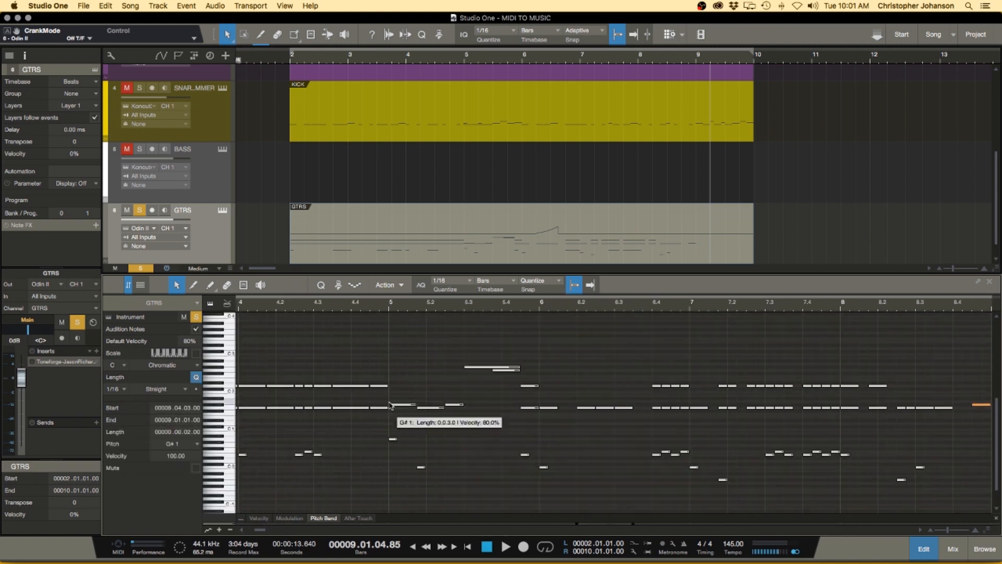
left_click_drag(398, 344, 542, 491)
scroll(439, 449, "right", 10)
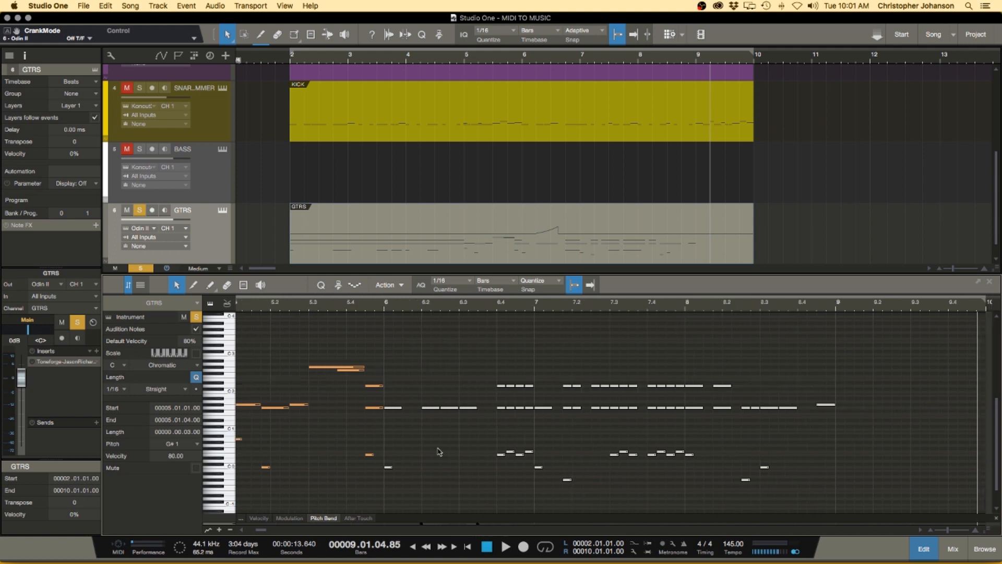
left_click(806, 445)
left_click(689, 302)
key("ctrl+v")
Play back the guitars from bar 8 through the copied phrase in bar 9.
left_click(618, 364)
left_click(608, 308)
key("space")
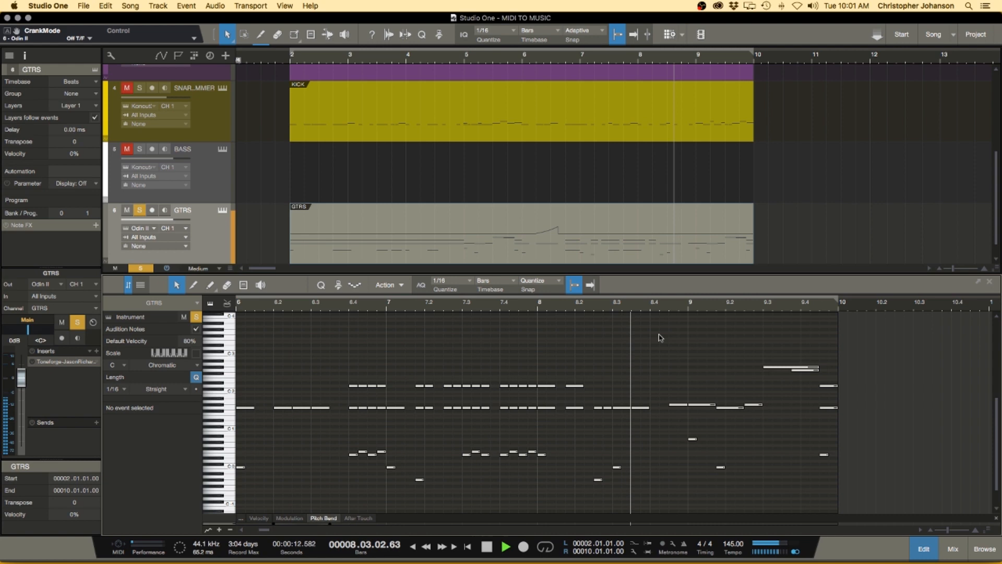
key("w")
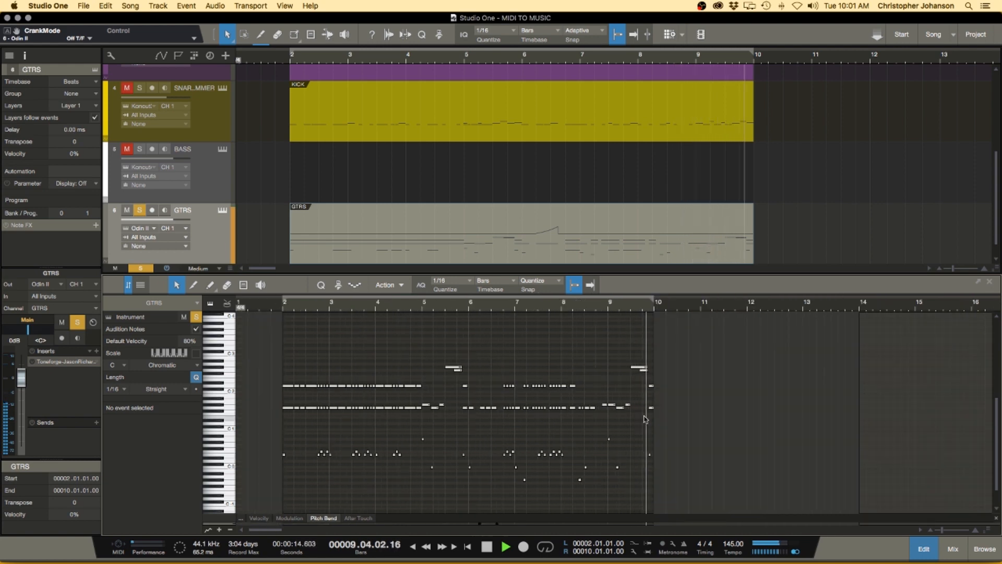
key("space")
Lower the note at 8.4.3 to G 1 and play back the transition into bar 9.
key("e")
left_click_drag(536, 408, 535, 411)
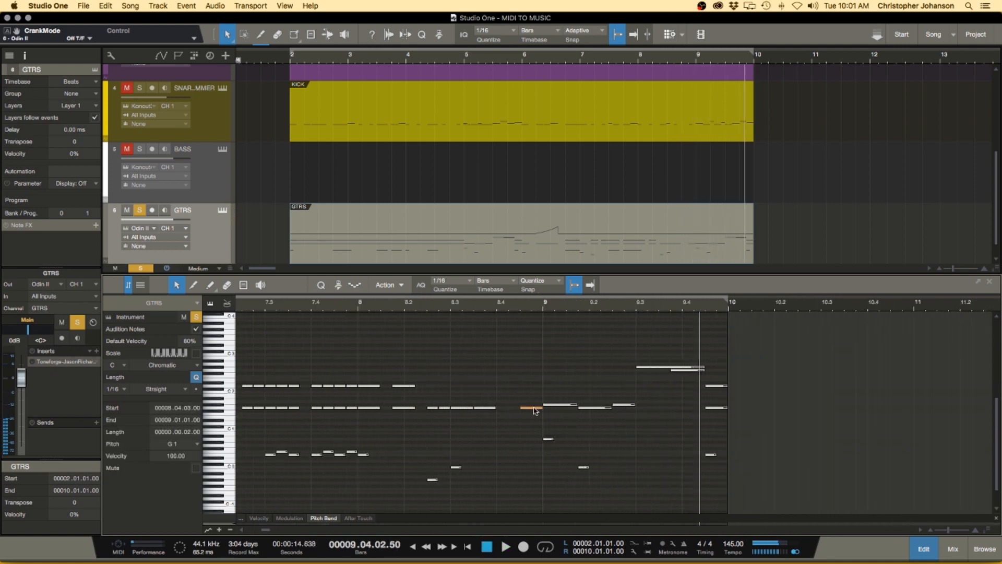
left_click(358, 306)
key("space")
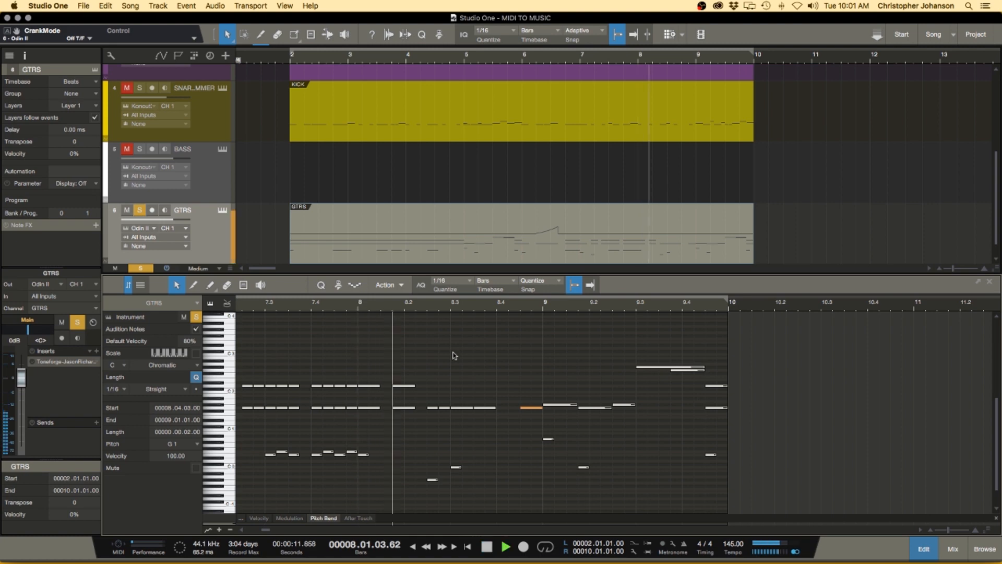
key("w")
key("w")
key("w")
key("w")
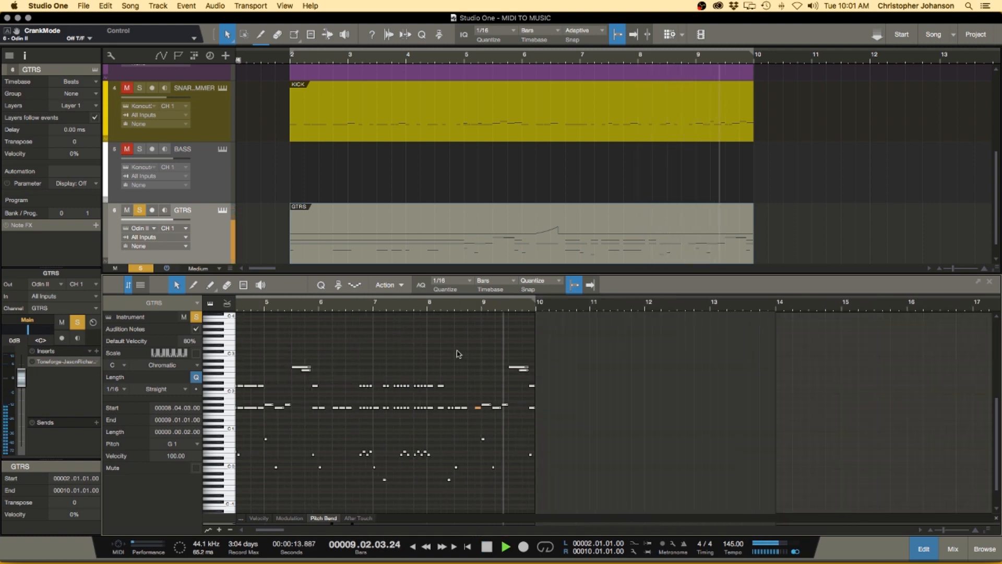
key("space")
Enable the Toneforge insert on the GTRS track and play the part from just before bar 2.
left_click(285, 305)
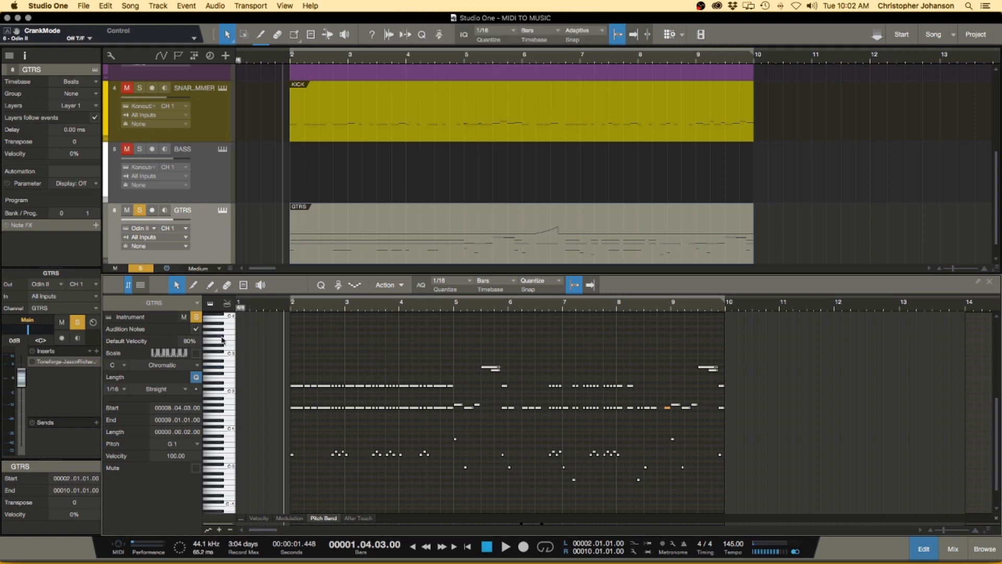
left_click(33, 361)
key("space")
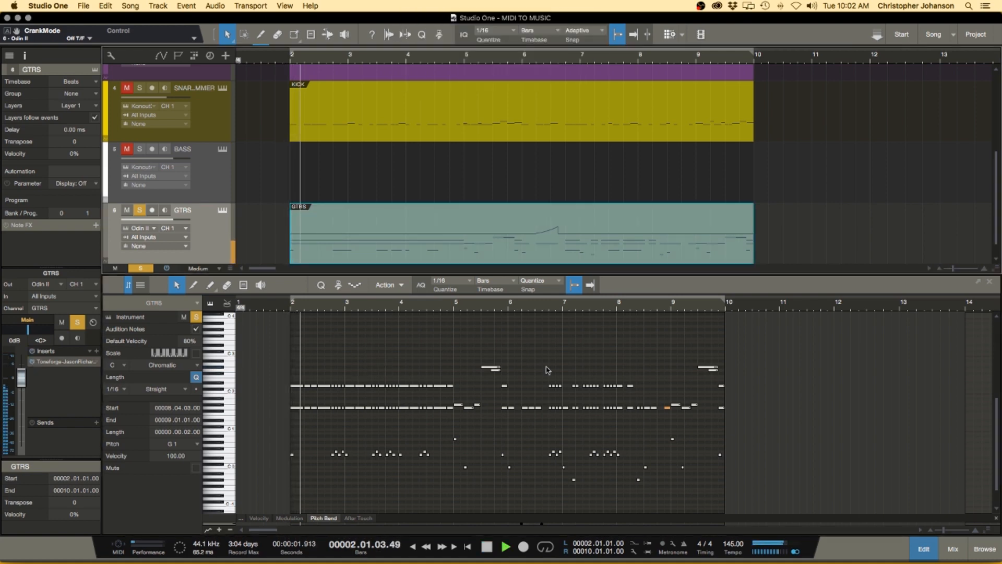
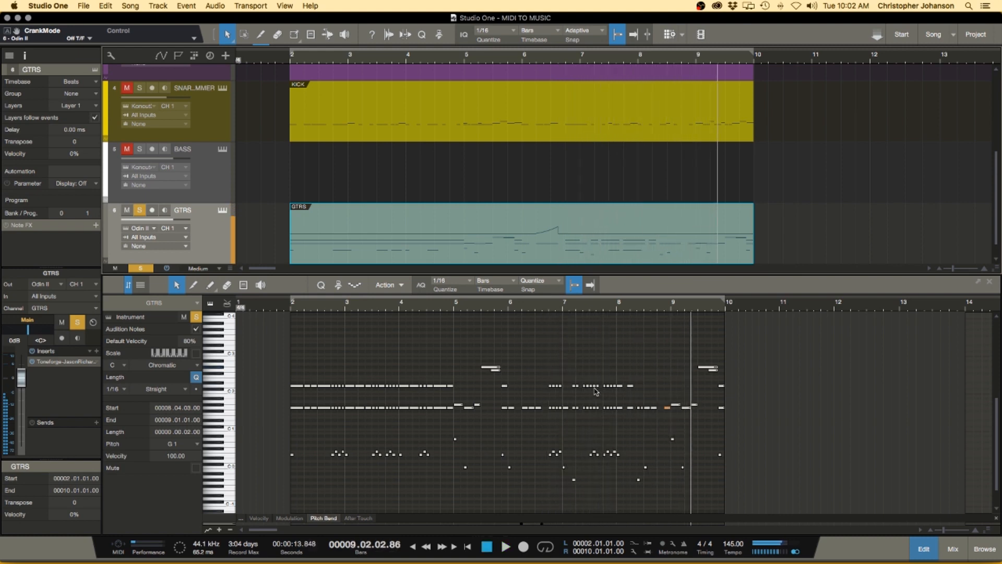
Delete the D 2 note at 7.2.1 and add a C 0 keyswitch at that position.
scroll(585, 383, "up", 5)
left_click(584, 386)
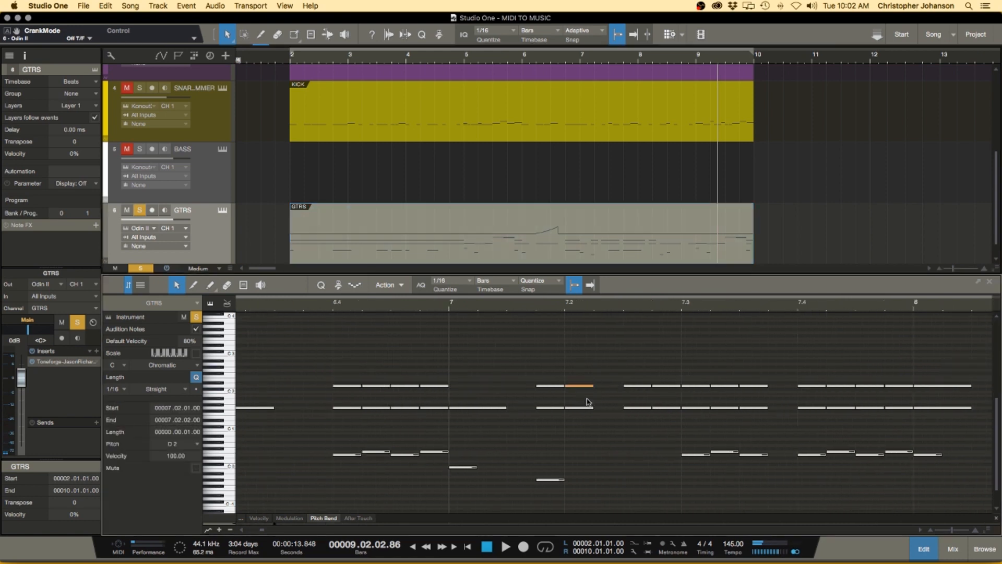
left_click(576, 458)
scroll(582, 454, "up", 2)
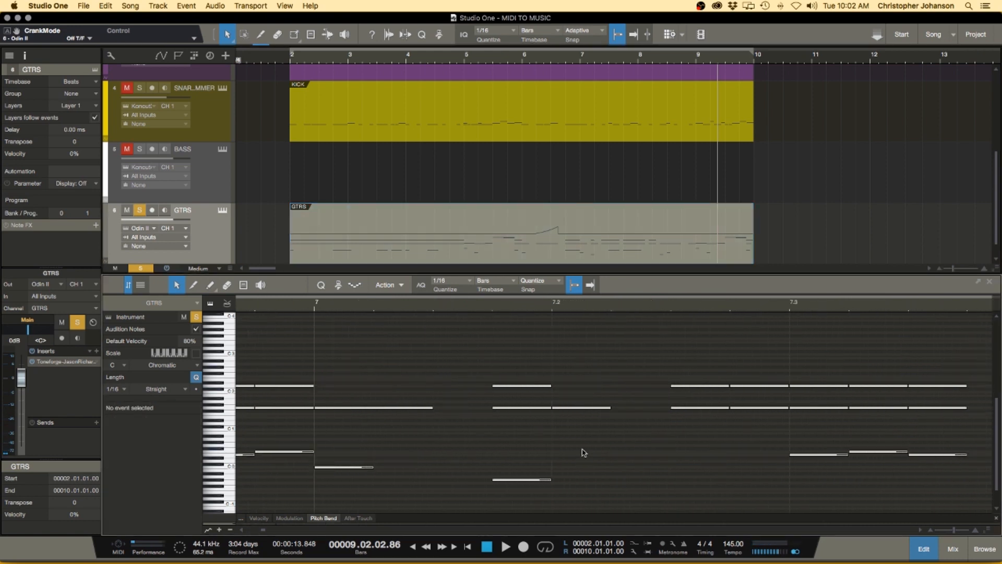
left_click(561, 469)
scroll(570, 441, "up", 3)
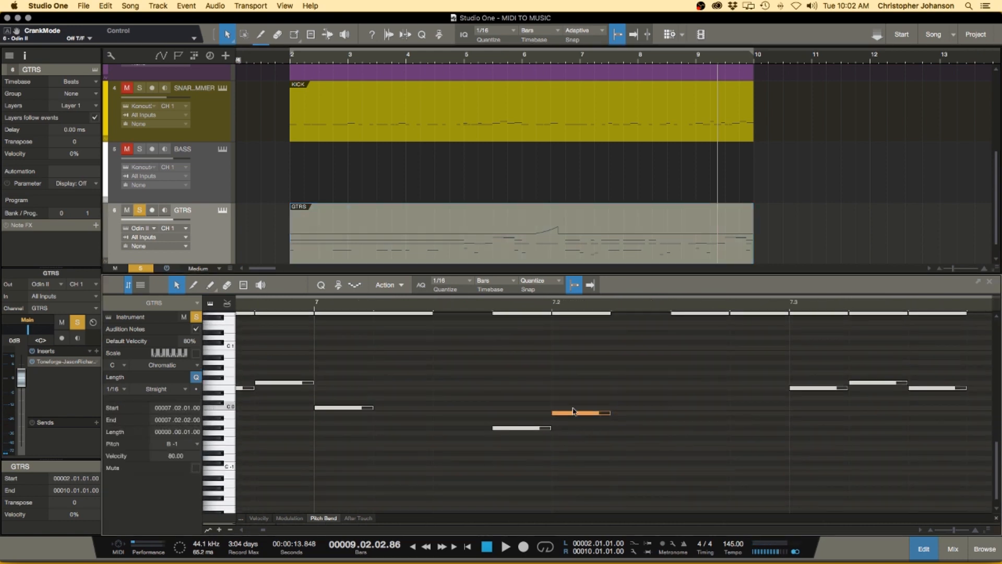
left_click_drag(573, 416, 573, 409)
scroll(576, 418, "down", 3)
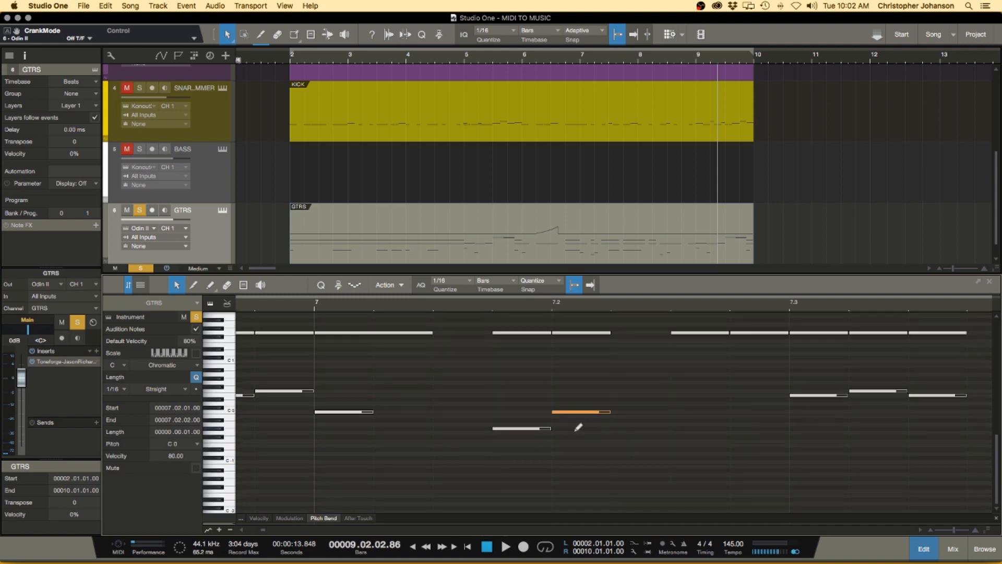
scroll(559, 361, "up", 2)
scroll(561, 360, "up", 1)
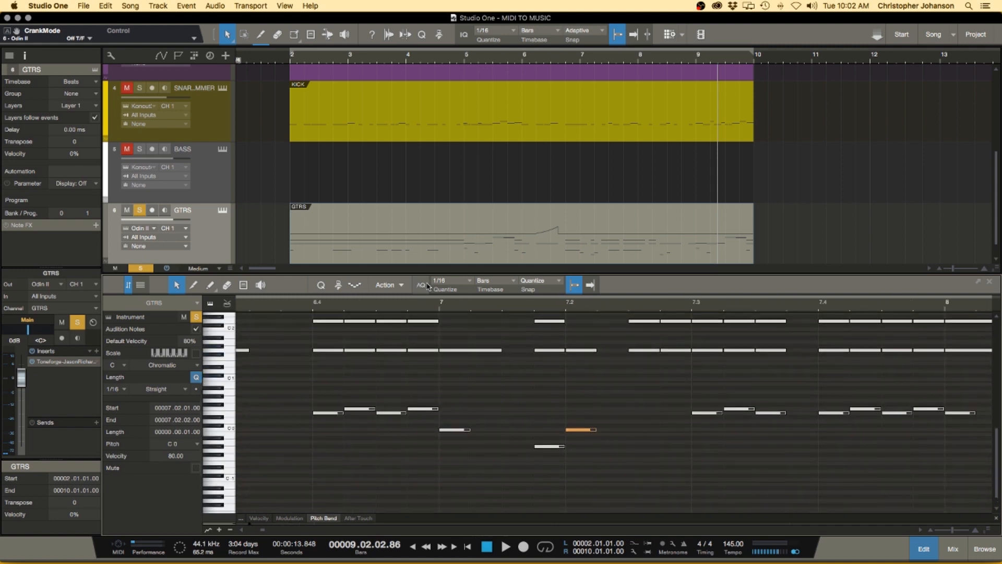
Play back bar 7 and lengthen the G 1 note at 7.2.1 to an eighth note.
left_click(441, 308)
key("space")
scroll(582, 404, "right", 3)
key("space")
left_click_drag(470, 350, 514, 349)
scroll(531, 344, "up", 3)
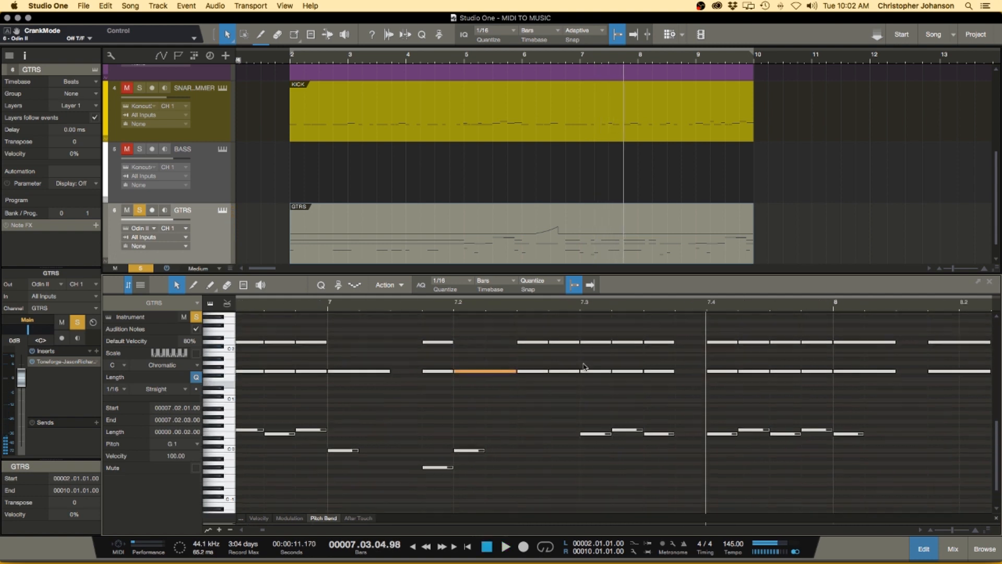
left_click(548, 404)
Set the note grid to 1/32 and cut the D 2 and G 1 notes at 7.2.3 and 7.2.4 to 1/32 length.
left_click_drag(527, 330, 574, 375)
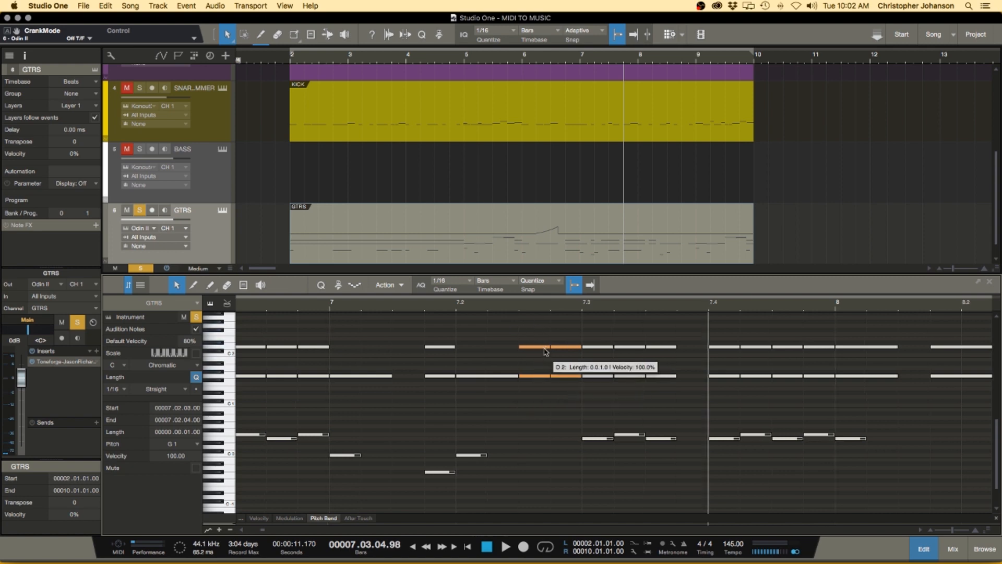
scroll(559, 350, "up", 3)
left_click(459, 282)
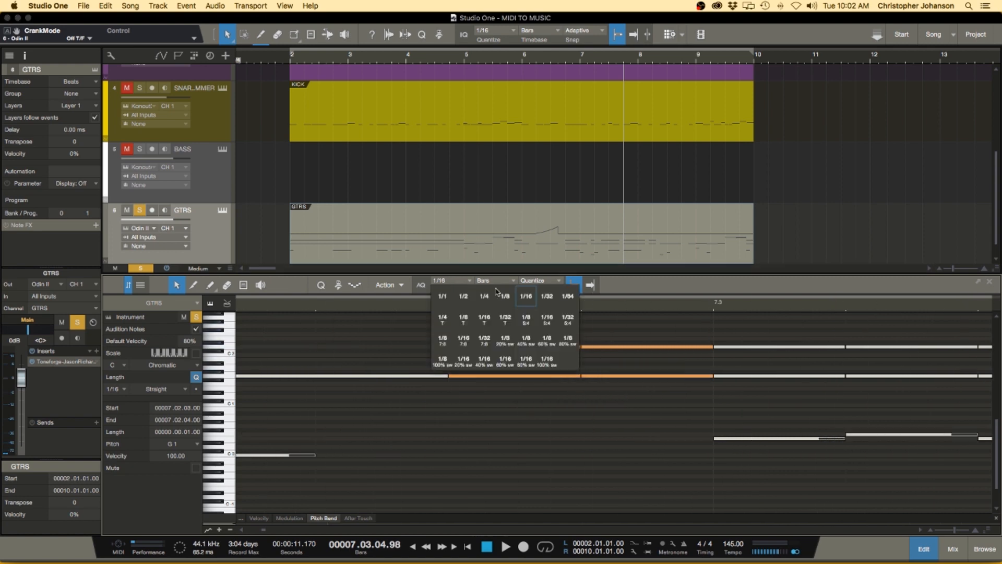
left_click(546, 296)
left_click_drag(580, 348, 527, 351)
Play back the 1/32-note fill through the end of bar 9 and replay from bar 7.
left_click(456, 308)
key("space")
scroll(592, 348, "down", 10)
left_click(484, 308)
scroll(588, 348, "up", 5)
scroll(585, 347, "down", 8)
left_click(553, 323)
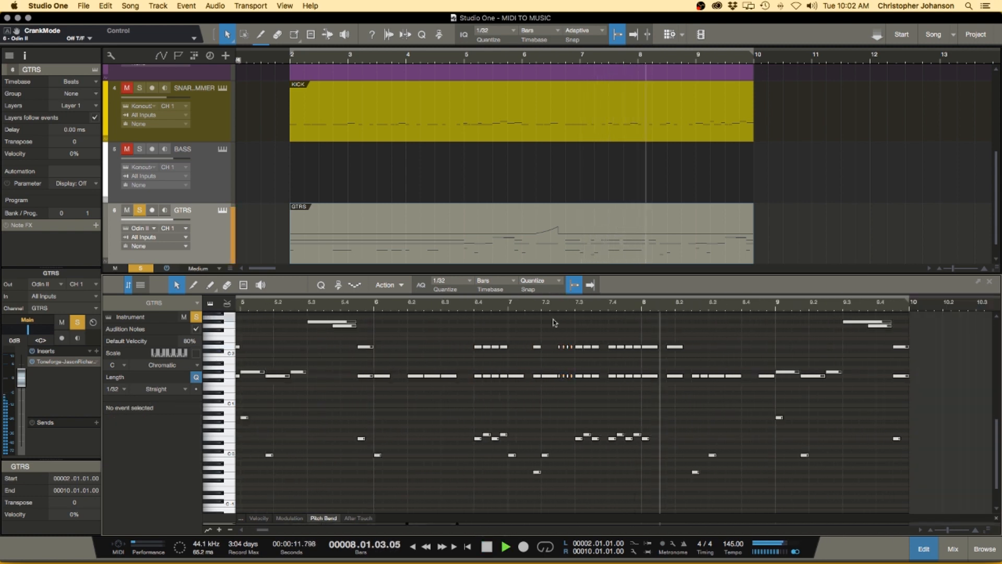
scroll(574, 327, "up", 3)
scroll(585, 332, "down", 8)
scroll(583, 335, "down", 2)
key("space")
scroll(459, 328, "up", 5)
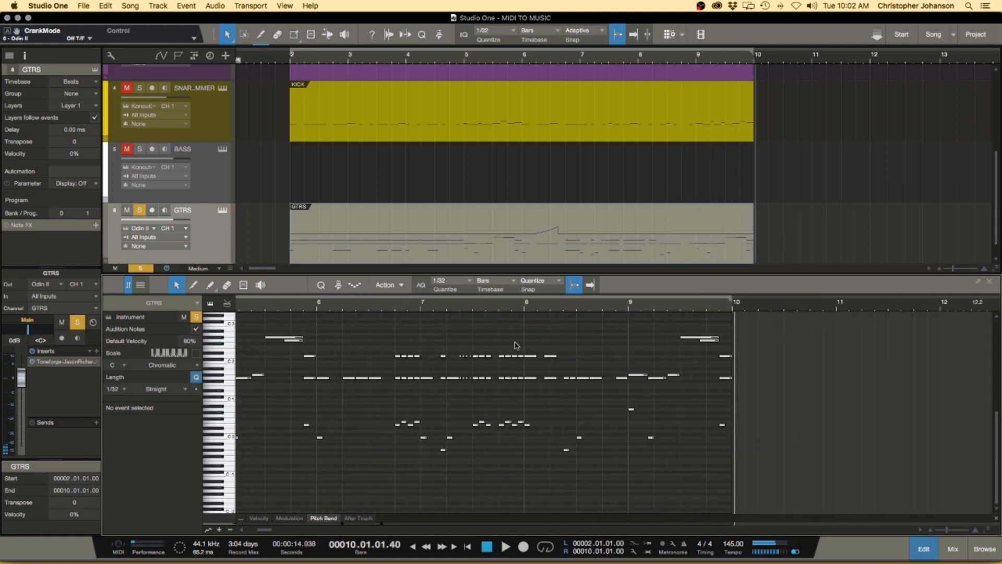
left_click(421, 306)
key("space")
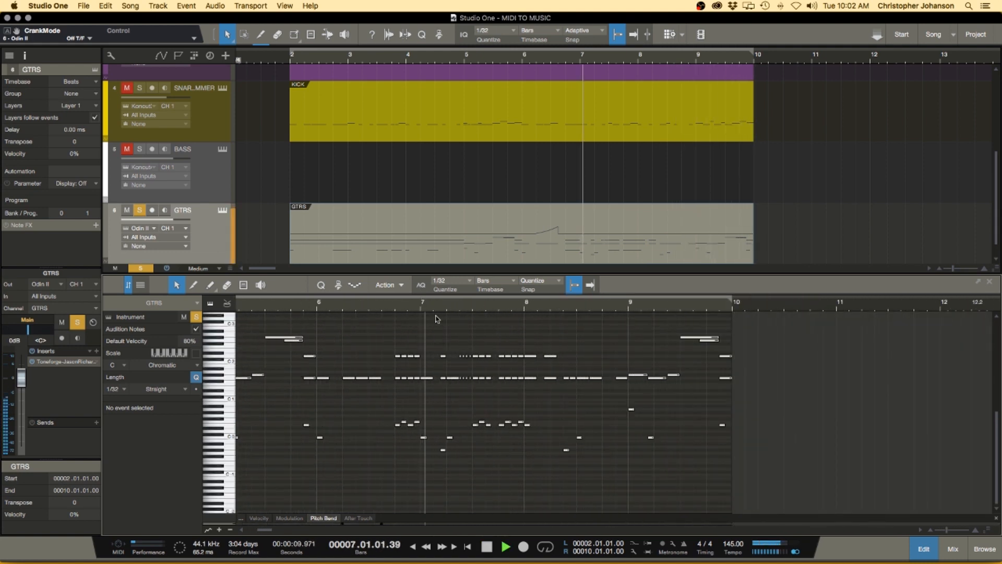
Stop playback, close the note editor and unsolo the GTRS track.
scroll(437, 318, "down", 6)
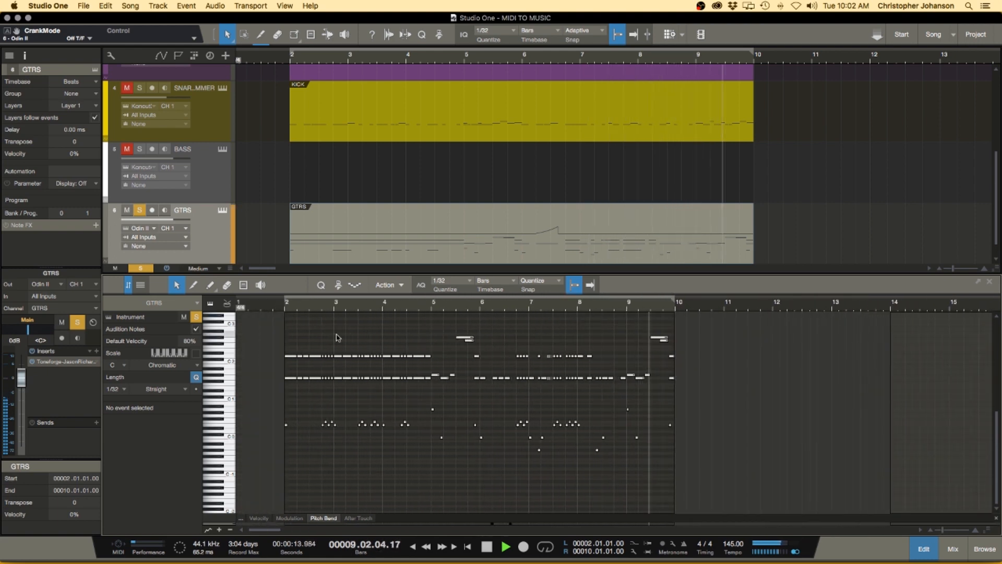
key("space")
key("F2")
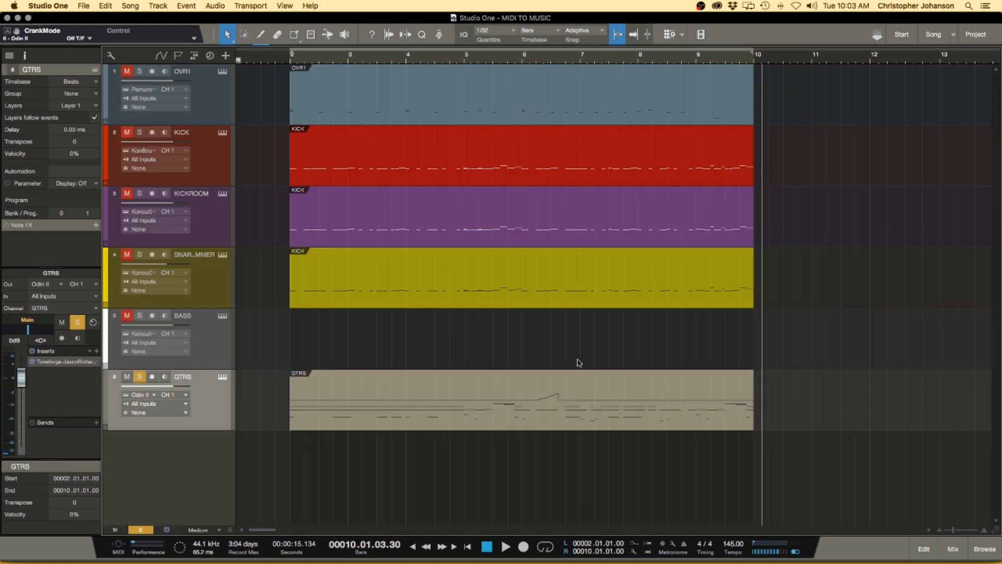
left_click(140, 376)
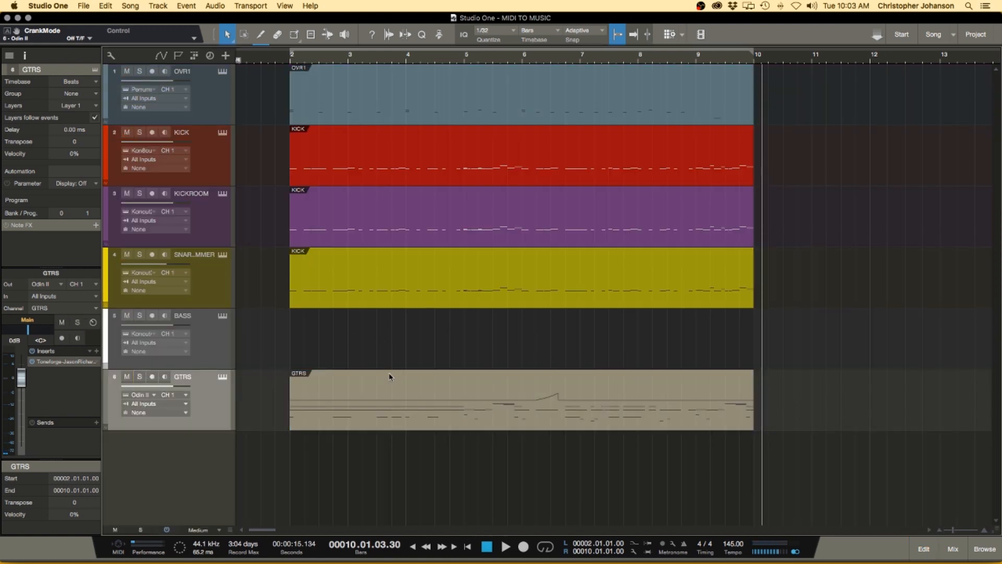
Copy the GTRS part onto the BASS track at bar 2.
double_click(345, 397)
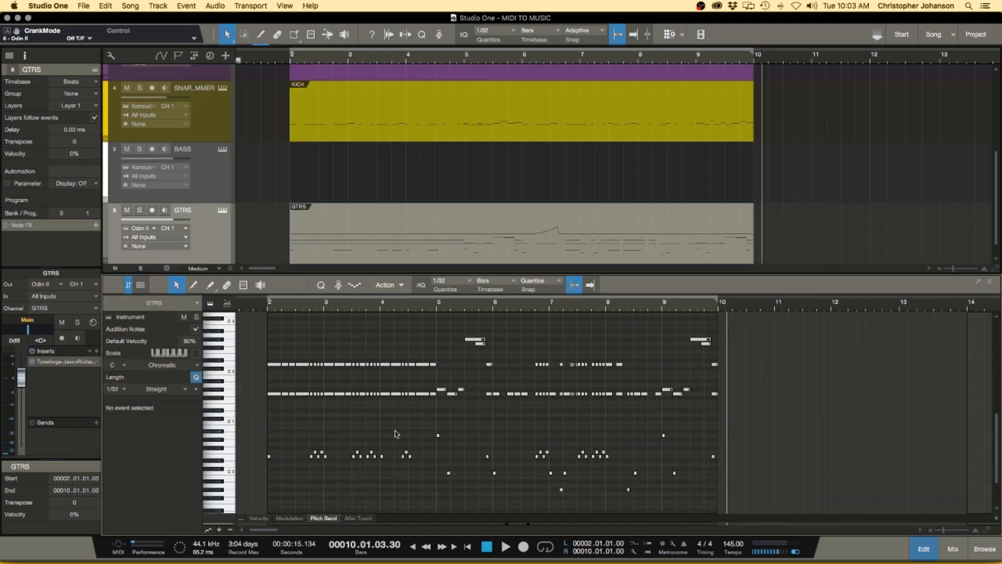
key("F2")
left_click(387, 343)
left_click_drag(397, 391, 403, 367)
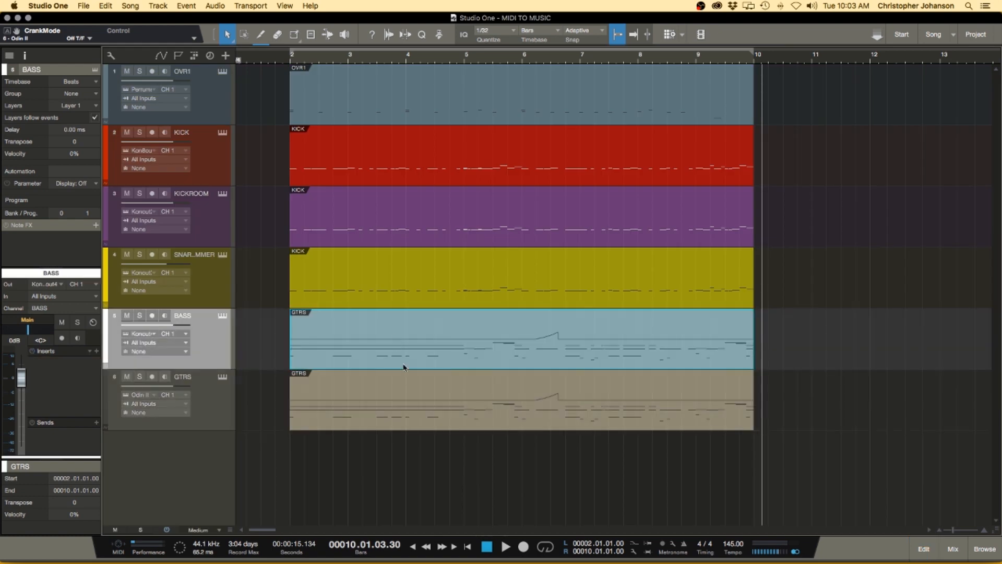
Delete all the low keyswitch notes from the copied part on the BASS track.
double_click(402, 346)
scroll(416, 377, "down", 5)
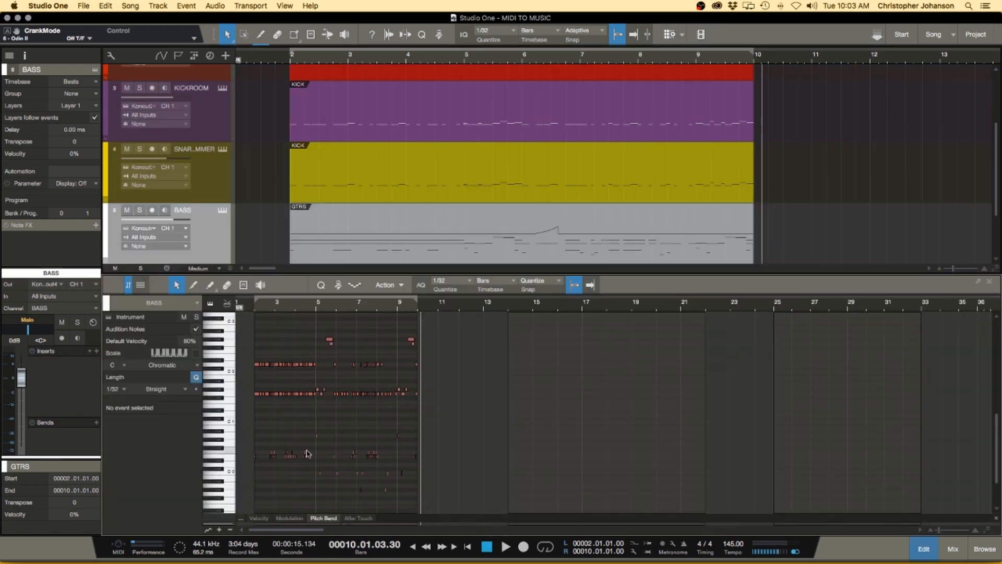
left_click_drag(244, 412, 503, 529)
scroll(481, 442, "down", 1)
key("Delete")
Transpose all remaining notes in the BASS part down one octave, so the G 1 roots move to G 0.
scroll(363, 425, "down", 3)
left_click_drag(445, 433, 245, 348)
scroll(273, 419, "up", 7)
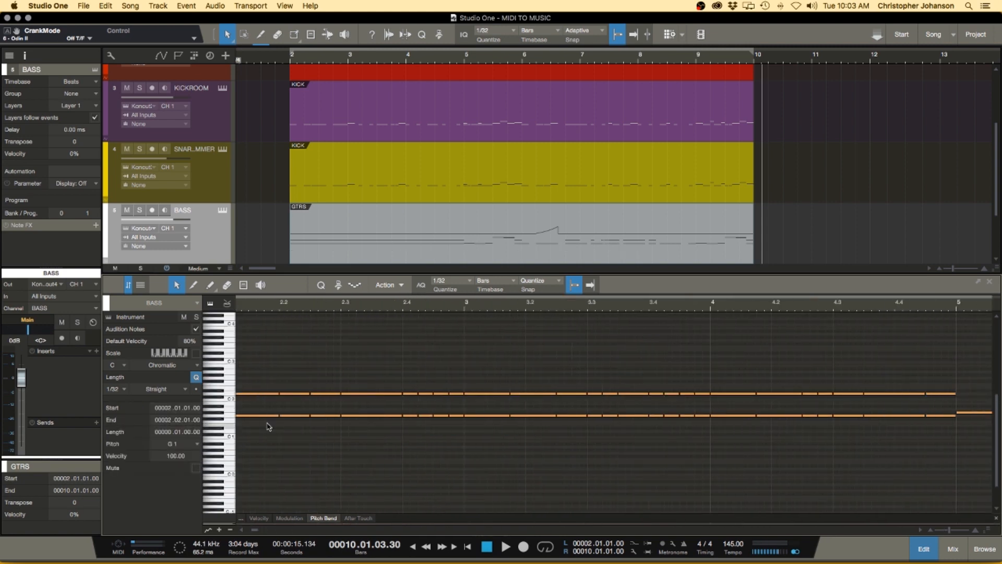
scroll(464, 444, "left", 5)
scroll(483, 438, "up", 3)
scroll(484, 437, "up", 2)
scroll(481, 432, "down", 3)
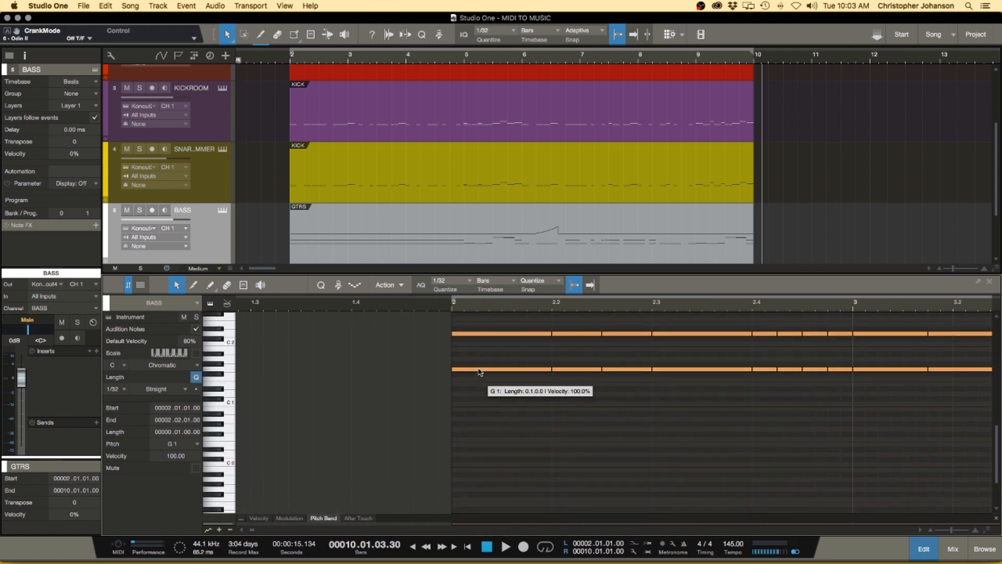
left_click_drag(479, 373, 478, 431)
key("z")
key("w")
key("w")
left_click(464, 412)
Delete the row of fifths above the G 0 roots throughout the BASS part, keeping the melodic fills.
left_click_drag(615, 397, 260, 398)
key("Delete")
left_click(456, 392)
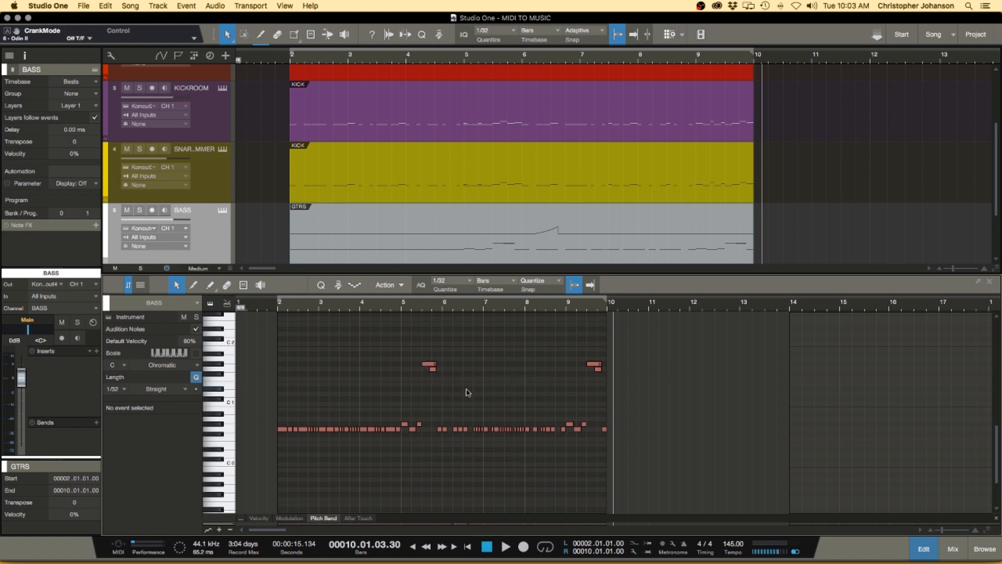
scroll(491, 397, "up", 5)
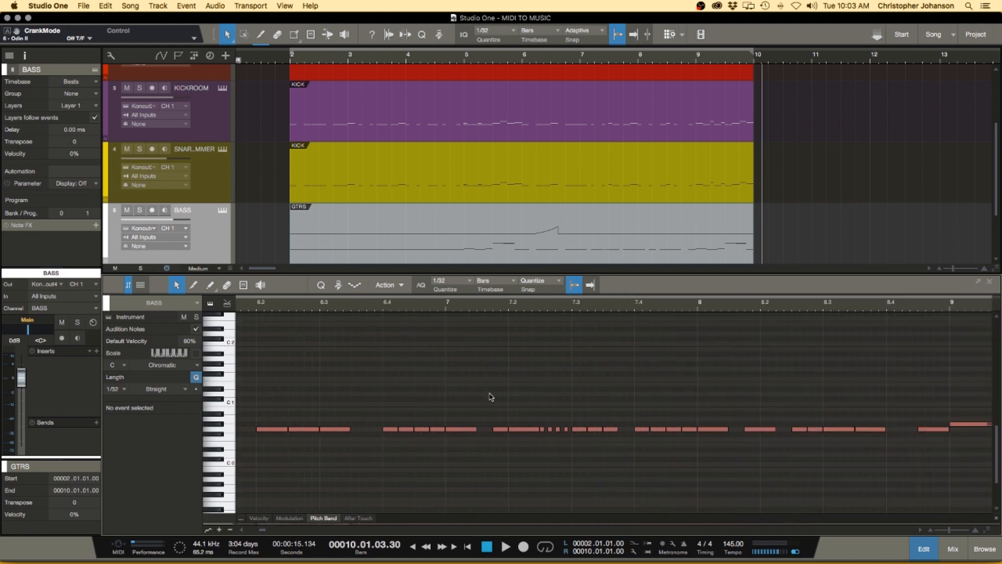
scroll(491, 397, "down", 6)
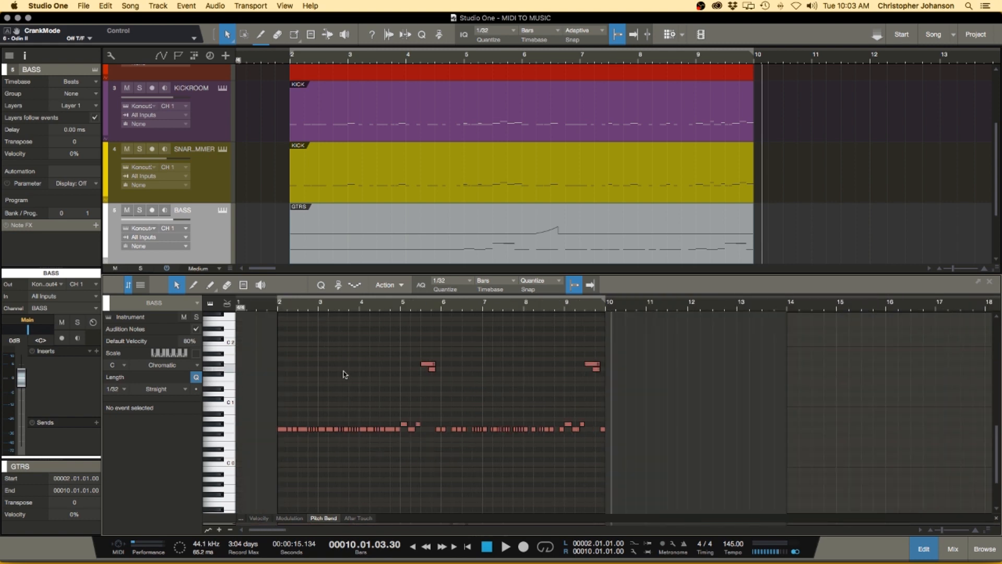
Humanize all notes above the keyswitches in the GTRS part and enlarge the velocity lane.
key("F2")
double_click(362, 401)
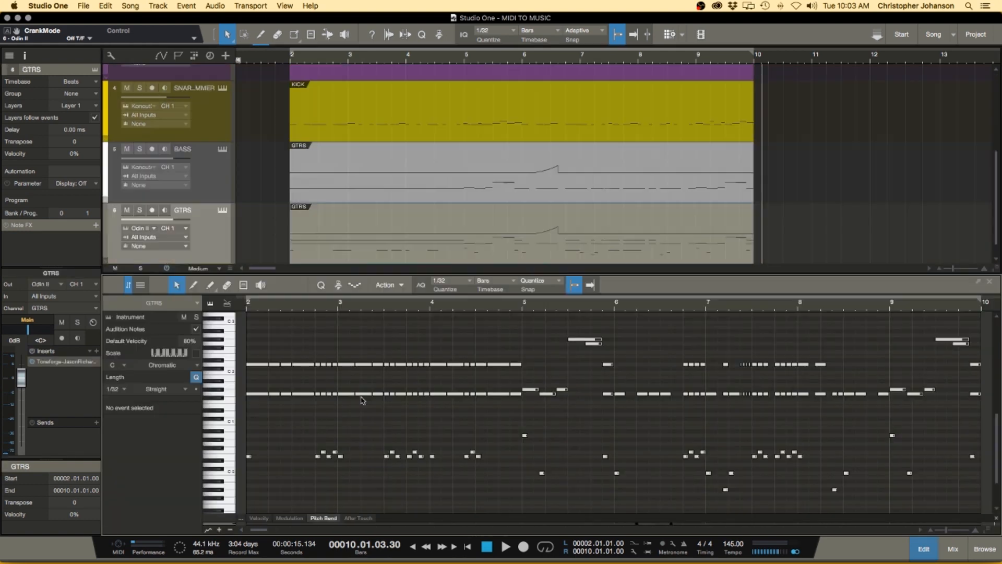
left_click_drag(384, 409, 234, 341)
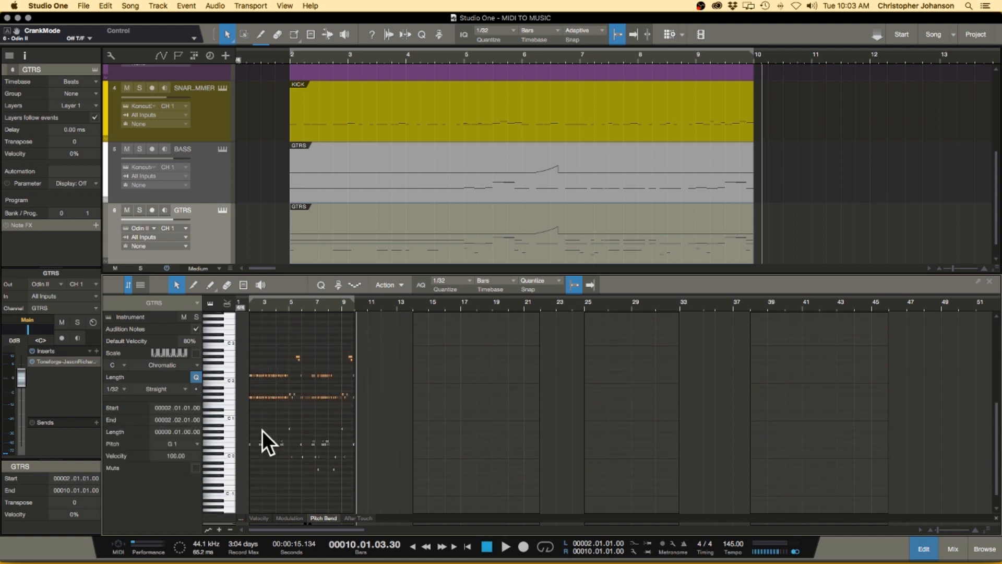
left_click(388, 284)
left_click(436, 439)
left_click(258, 517)
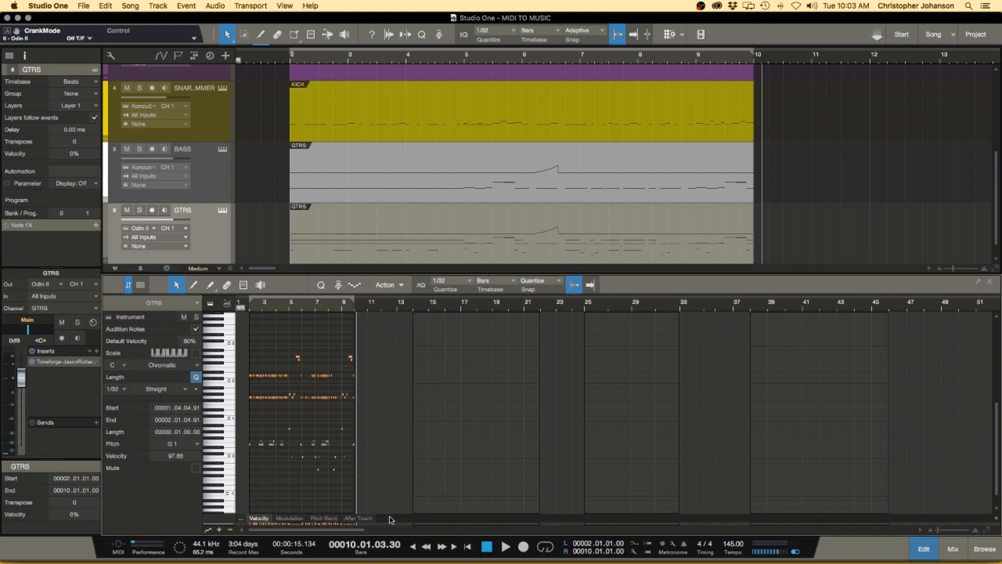
left_click_drag(390, 519, 390, 458)
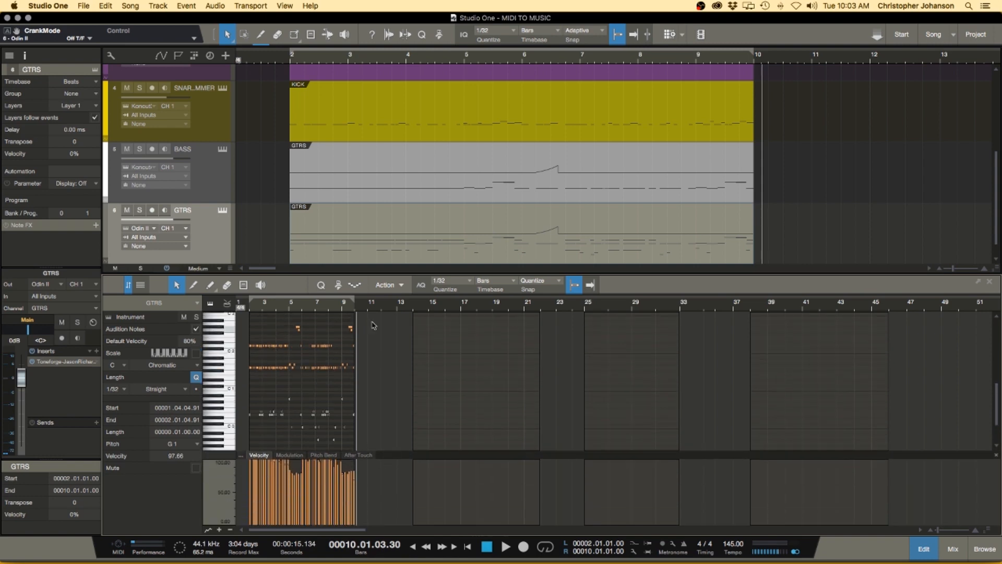
Restore the timing of the selected guitar notes and zoom in around 3.3 to check their starts.
left_click(388, 285)
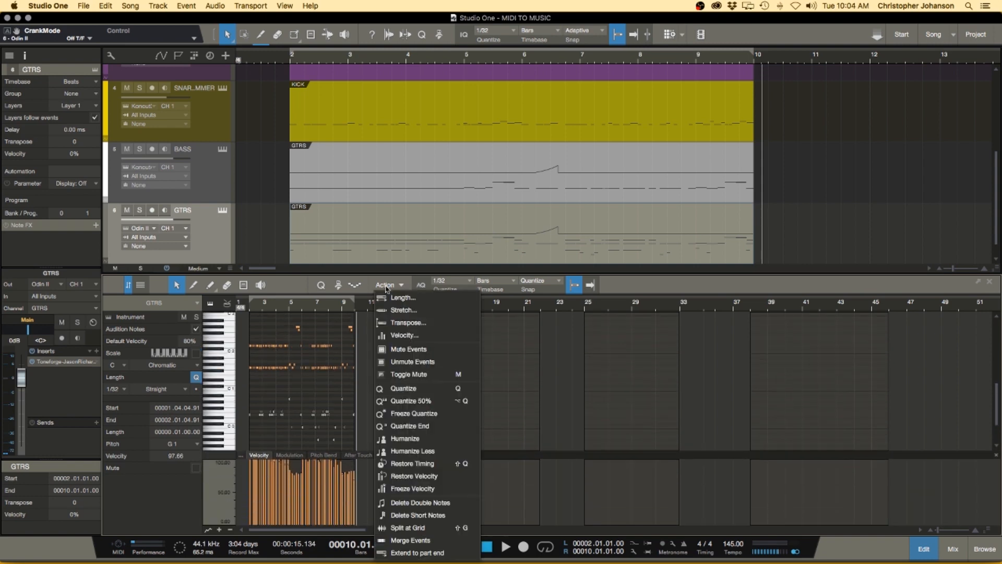
left_click(452, 465)
scroll(289, 373, "up", 3)
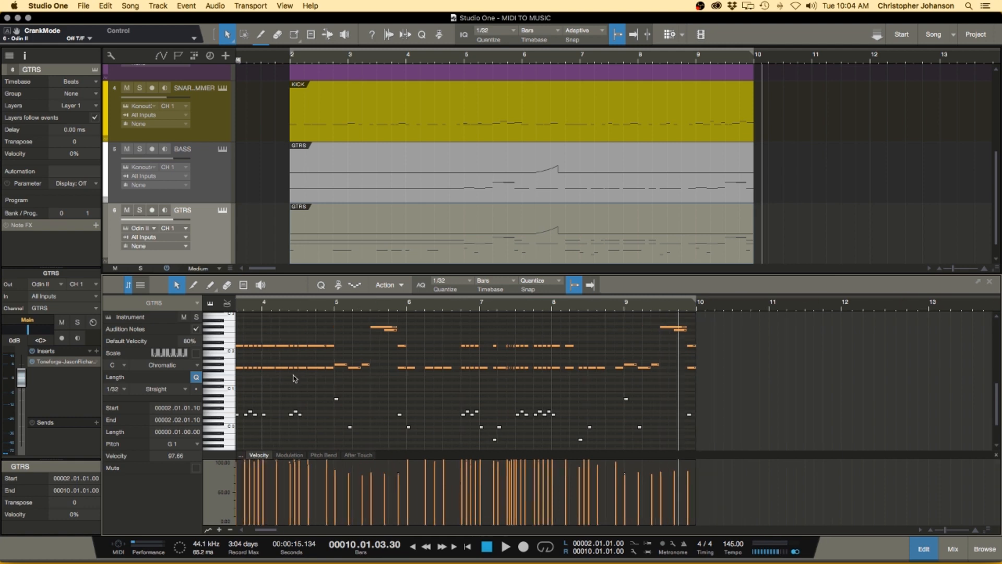
scroll(293, 379, "left", 5)
scroll(406, 392, "up", 2)
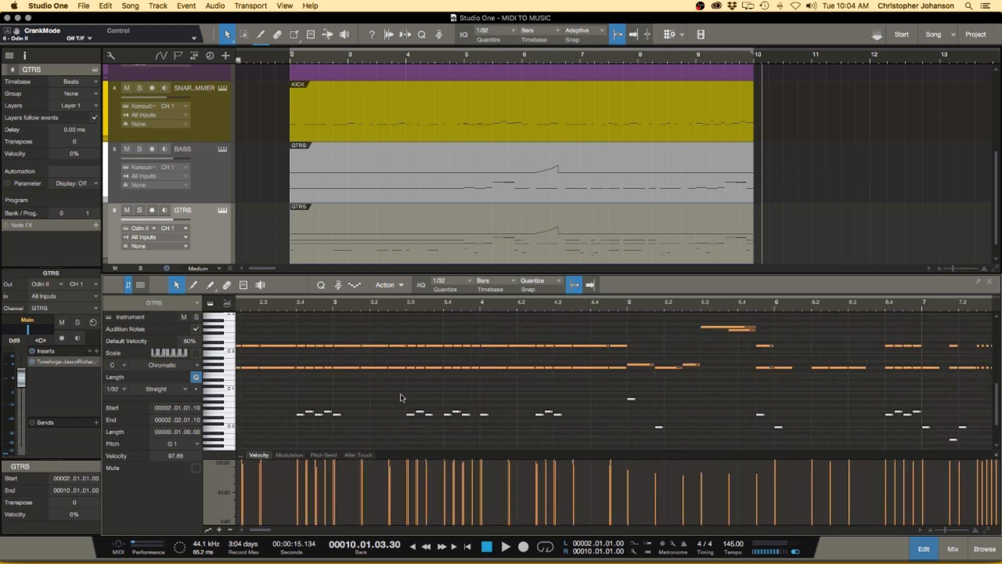
scroll(420, 391, "up", 5)
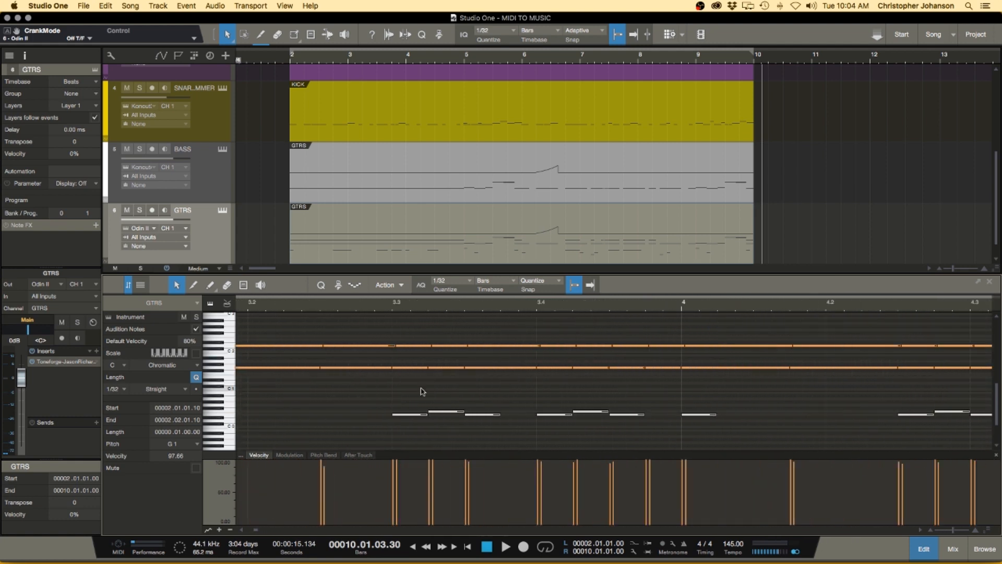
scroll(385, 380, "up", 4)
Try to extend the start of the D 2 note at 3.3 back to 3.3.1.00.
left_click(388, 329)
left_click(403, 346)
left_click_drag(406, 346, 387, 349)
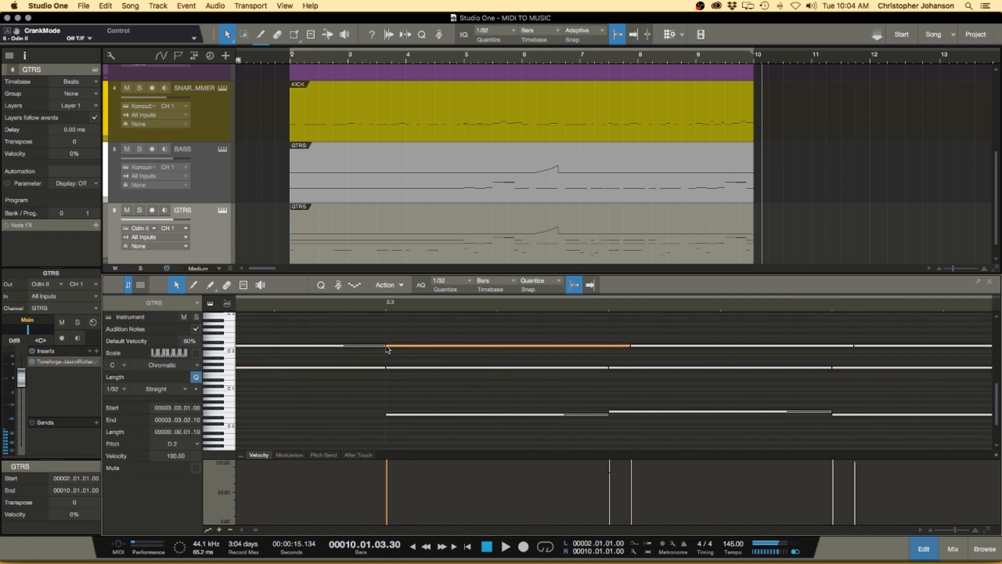
scroll(431, 350, "down", 3)
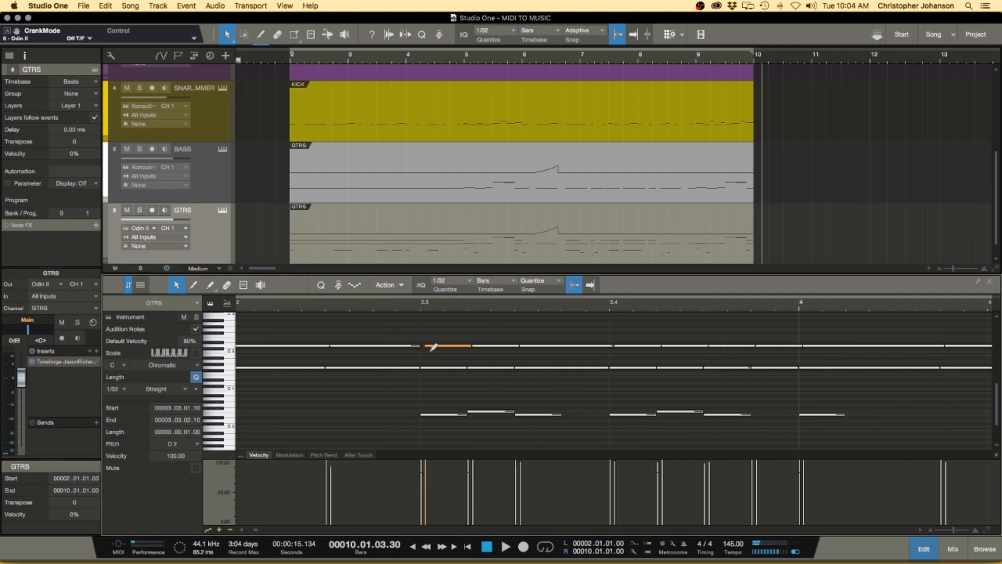
scroll(647, 368, "up", 3)
left_click(610, 362)
scroll(608, 361, "down", 6)
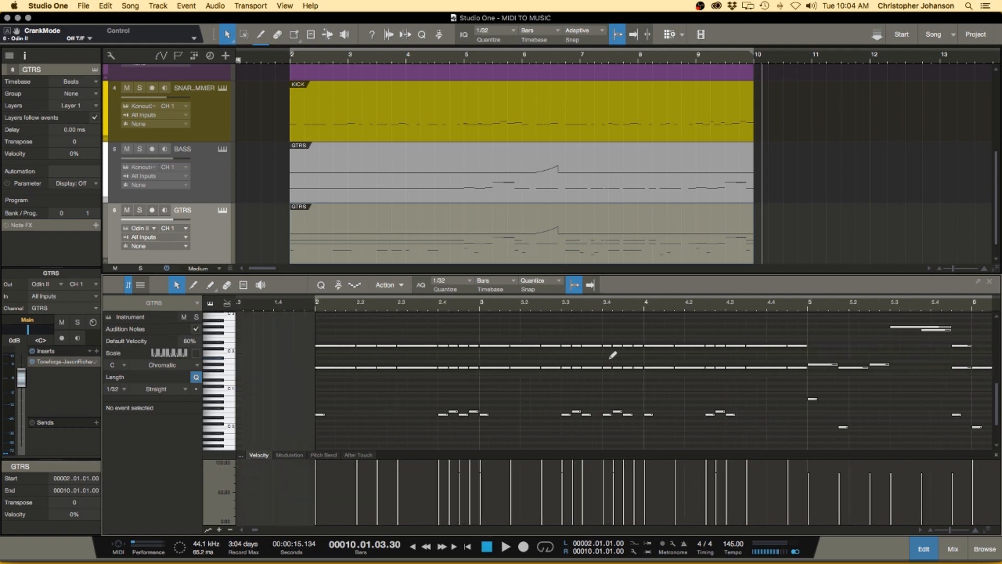
Select every guitar note above the keyswitches across bars 2 to 9 and apply Humanize again.
left_click_drag(591, 374, 241, 312)
scroll(300, 349, "up", 2)
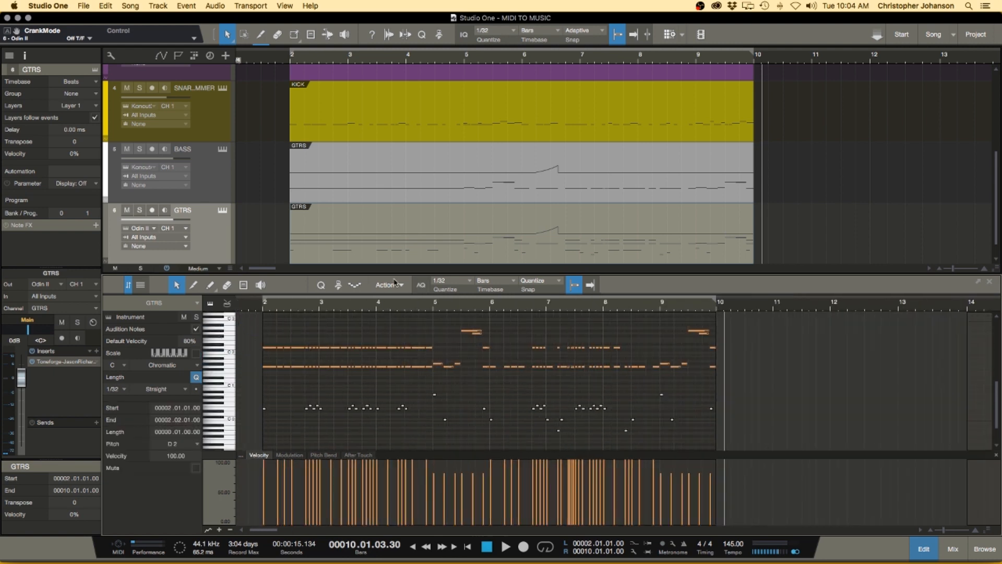
left_click(390, 285)
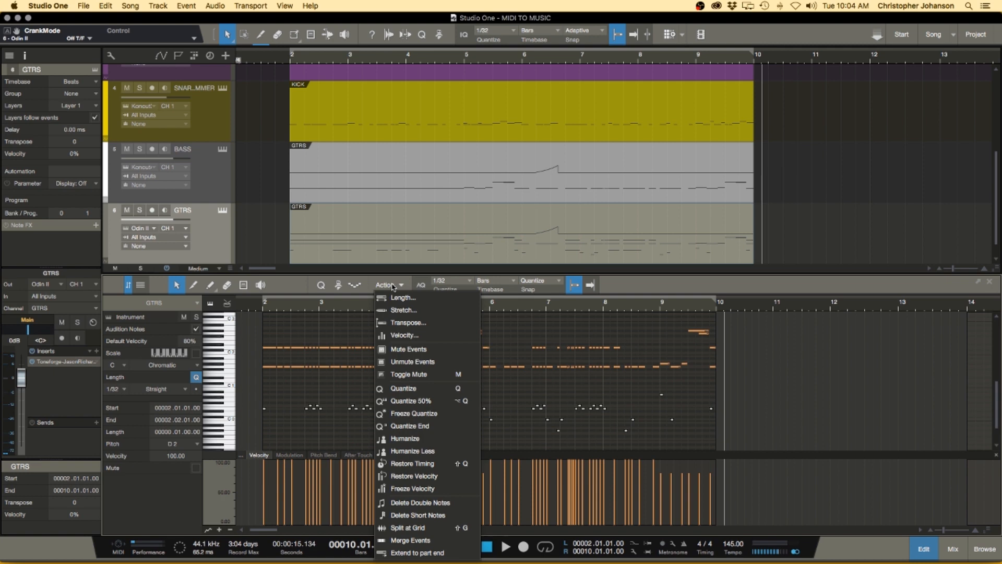
left_click(441, 440)
scroll(392, 382, "up", 2)
scroll(391, 382, "up", 4)
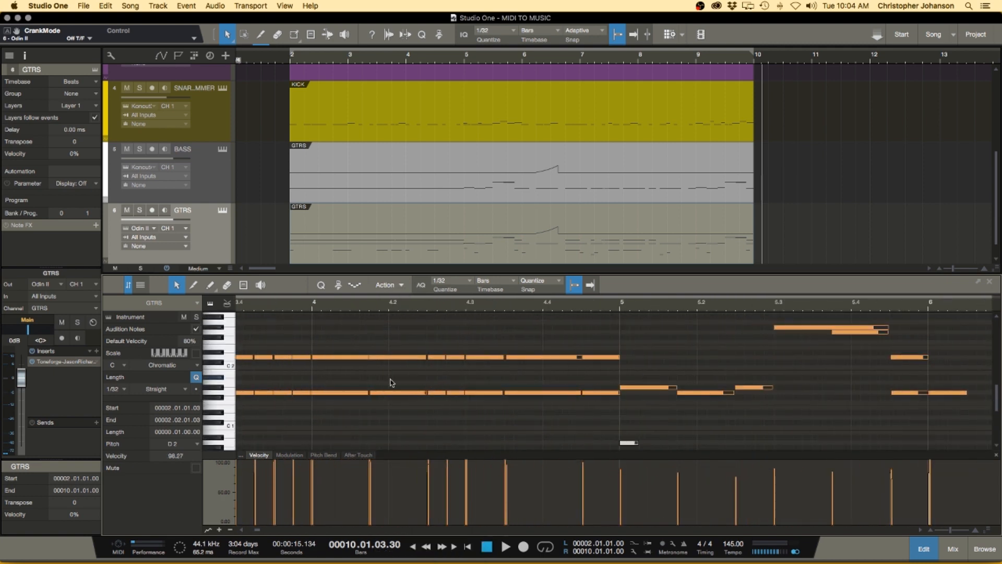
Restore the timing of the humanized guitar notes and quantize them to the 1/32 grid.
left_click(393, 289)
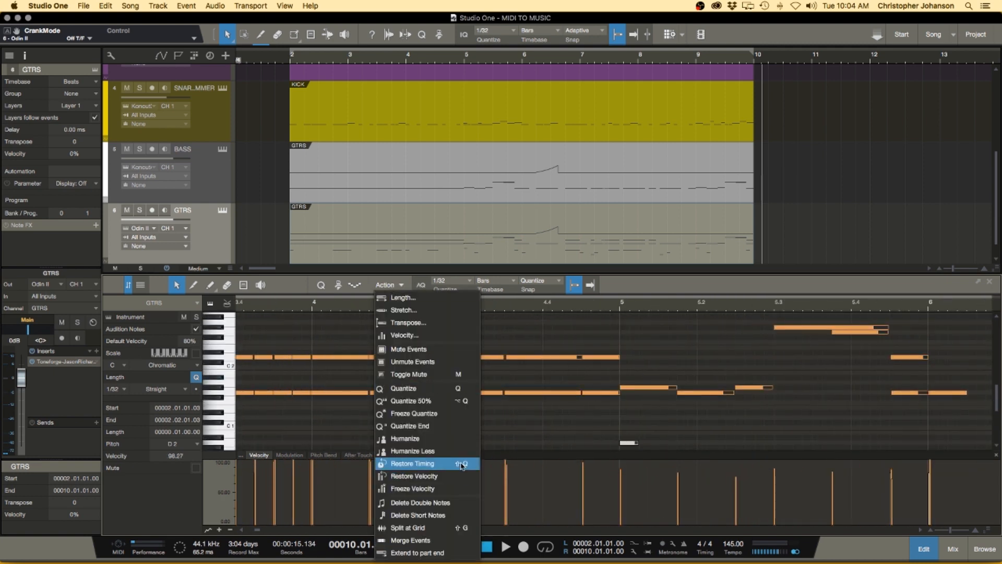
left_click(461, 464)
scroll(488, 365, "up", 5)
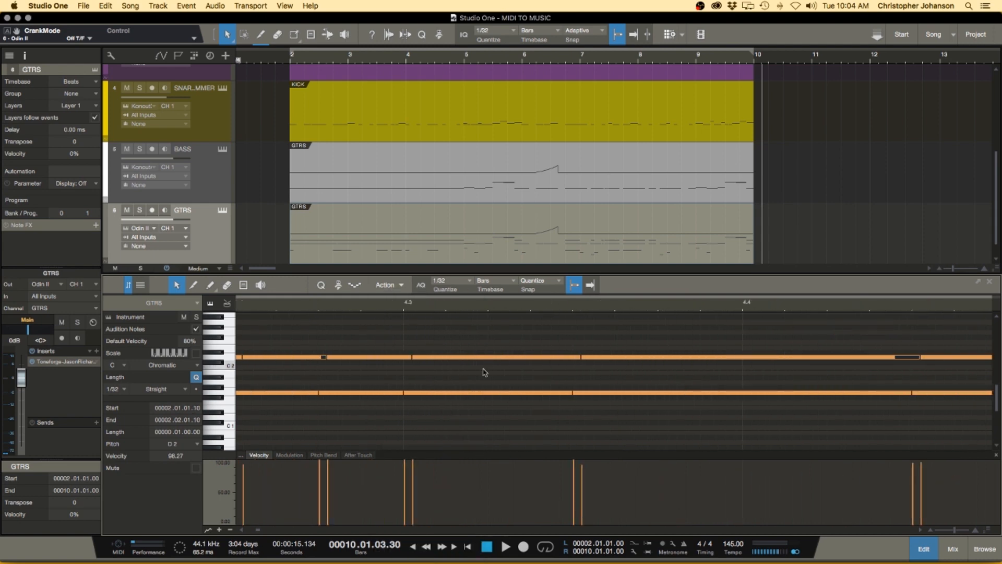
key("q")
scroll(484, 372, "down", 15)
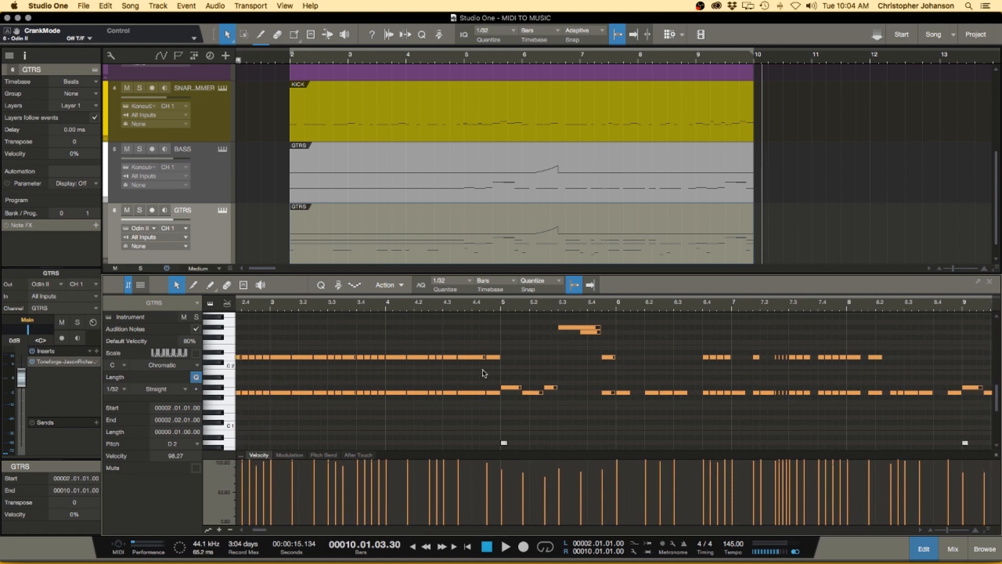
scroll(305, 385, "down", 3)
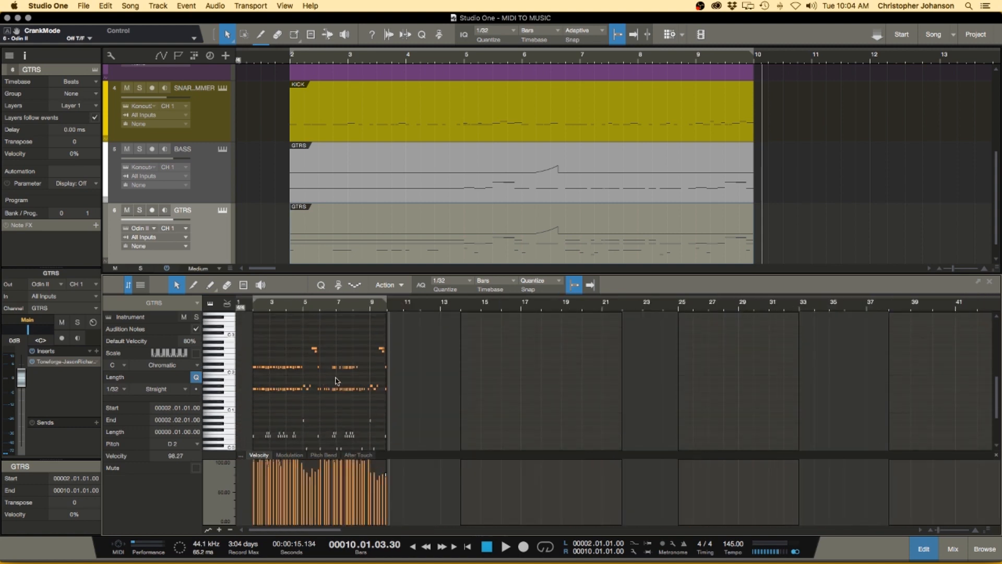
scroll(338, 381, "up", 3)
left_click(367, 381)
scroll(370, 377, "up", 10)
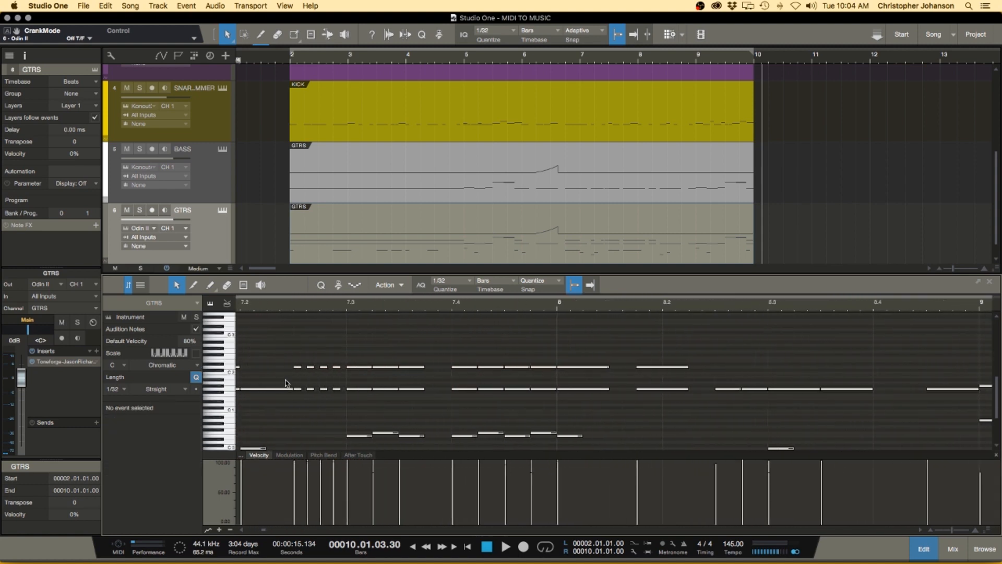
scroll(522, 496, "down", 6)
scroll(612, 485, "down", 5)
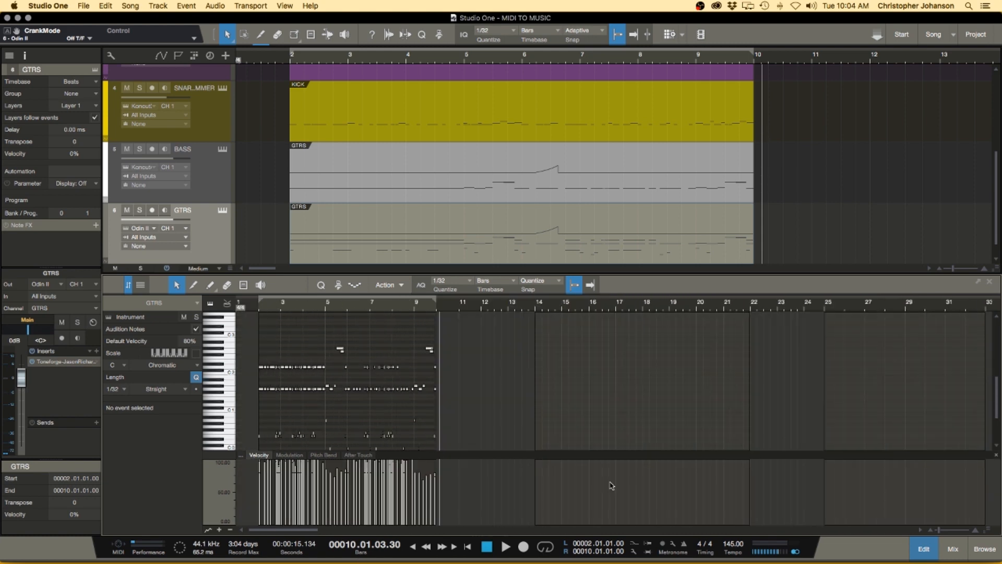
Raise the velocities of all notes in the BASS part to 100 and humanize them.
key("F2")
double_click(502, 344)
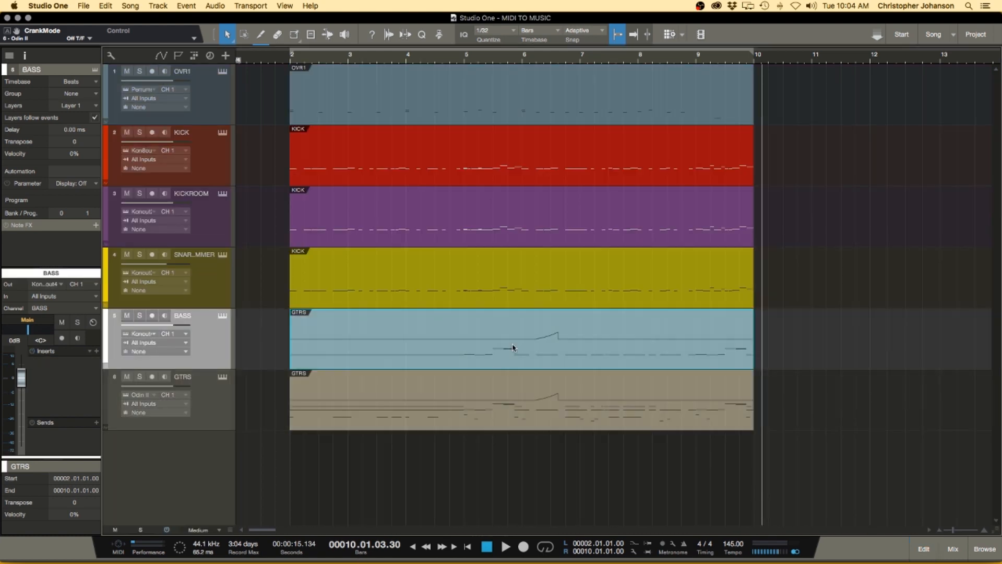
scroll(487, 351, "down", 5)
left_click_drag(244, 344, 398, 416)
scroll(364, 448, "up", 5)
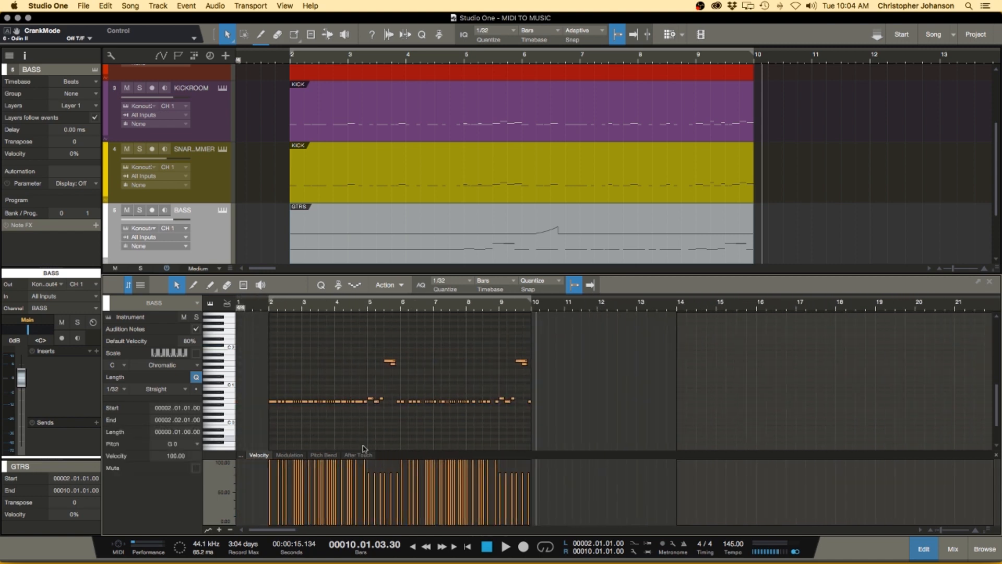
left_click_drag(379, 488, 383, 381)
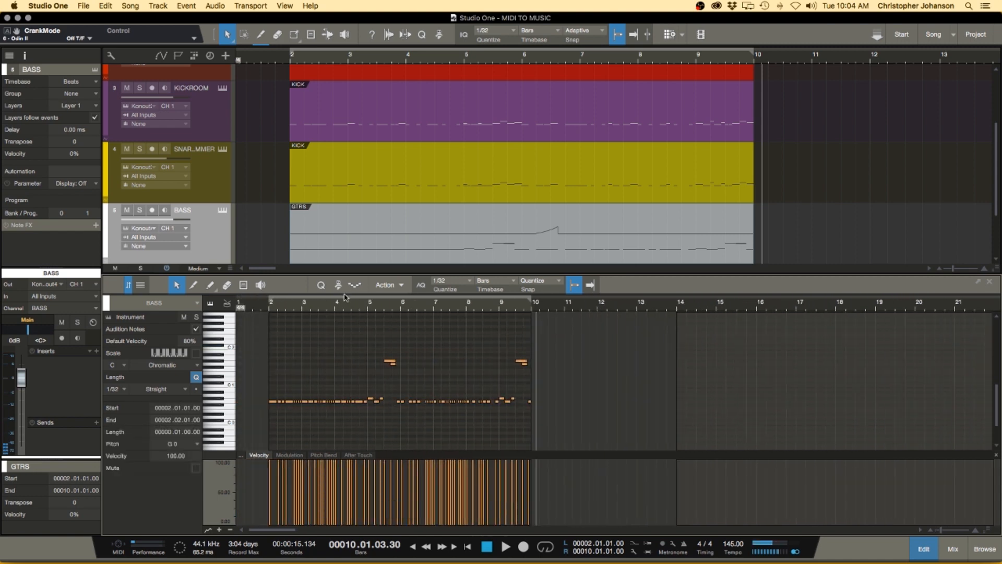
left_click(388, 285)
left_click(440, 438)
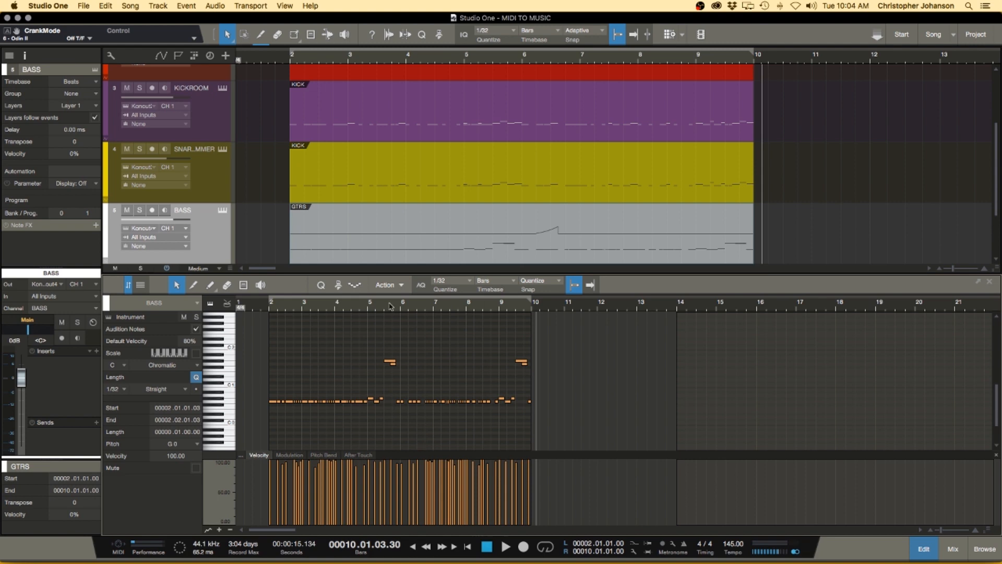
Restore the timing of all humanized notes in the BASS part and close the note editor.
left_click(398, 288)
left_click(410, 401)
left_click(296, 374)
scroll(278, 372, "up", 5)
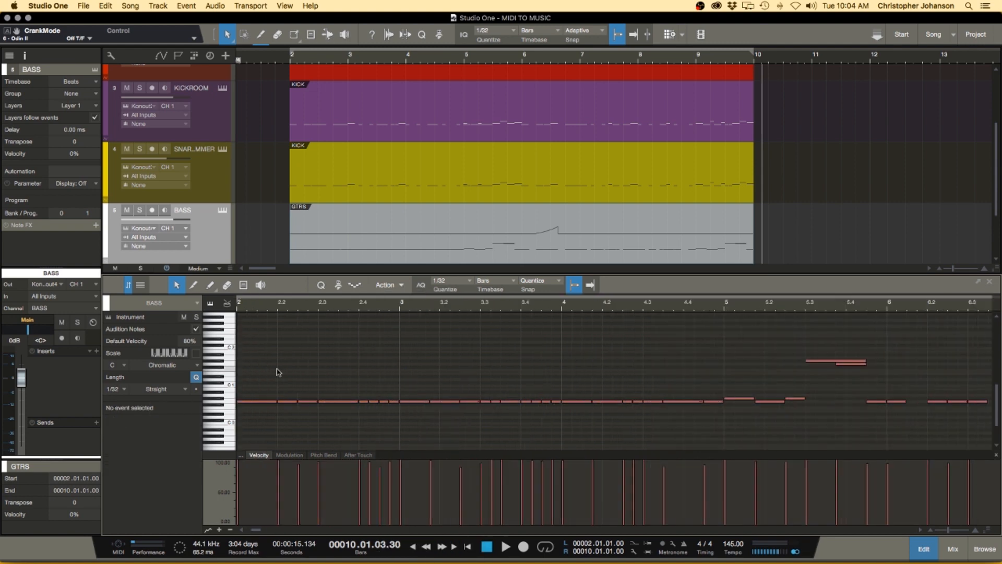
key("super+a")
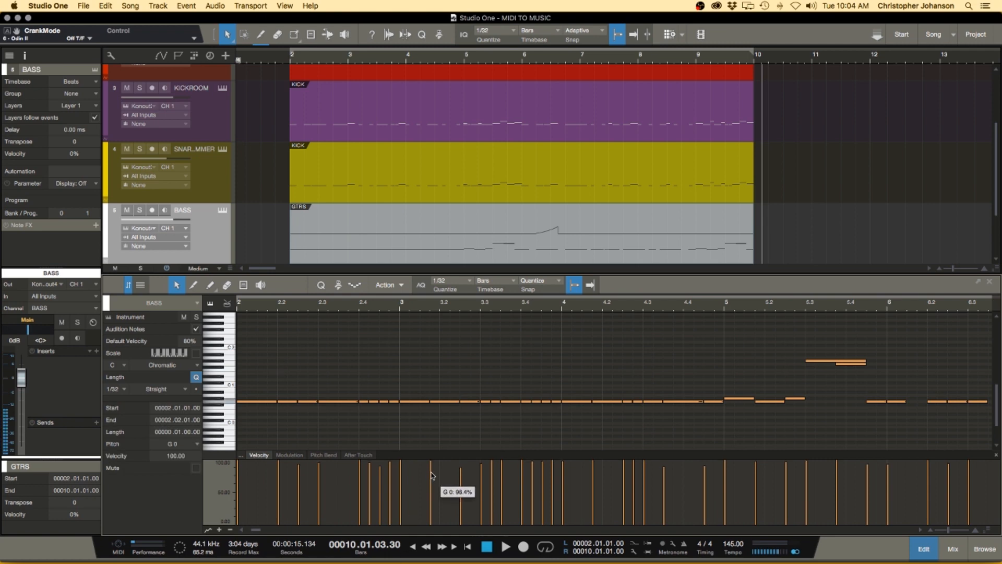
key("F2")
left_click(436, 450)
Select the parts on all six tracks from bar 2 to bar 10 and set the loop range to them.
scroll(443, 475, "down", 5)
scroll(441, 475, "down", 1)
scroll(296, 387, "up", 2)
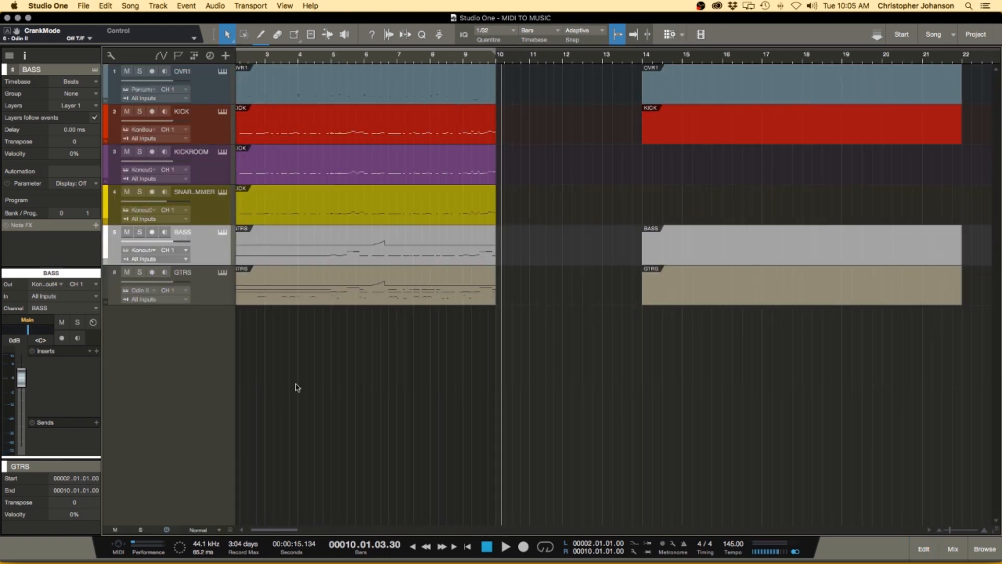
scroll(296, 387, "left", 2)
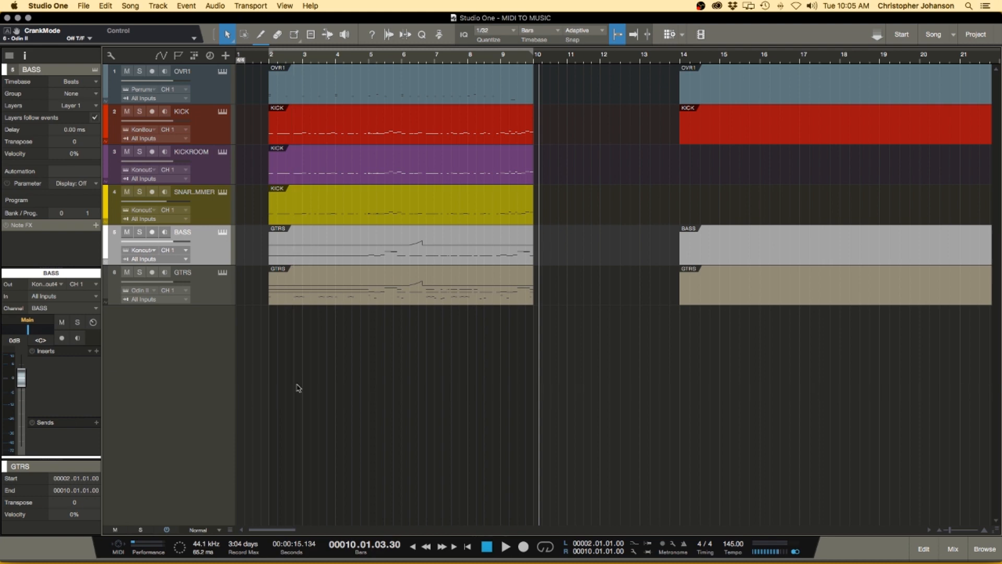
scroll(297, 387, "up", 2)
scroll(297, 388, "left", 1)
left_click_drag(268, 64, 710, 417)
key("p")
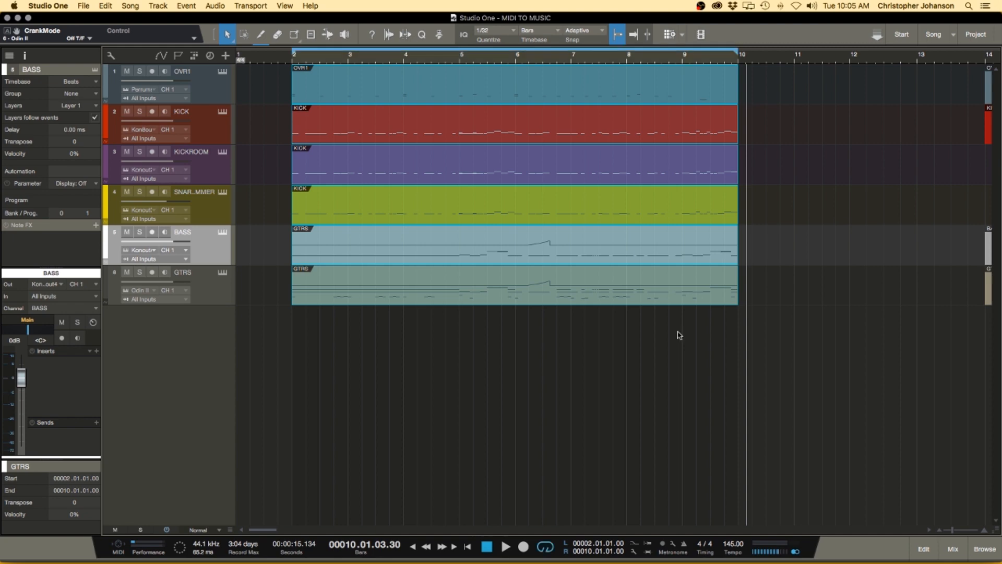
Turn looping off and play the whole arrangement from just before bar 2 until past bar 10.
key("F3")
key("F3")
key("/")
left_click(276, 56)
key("space")
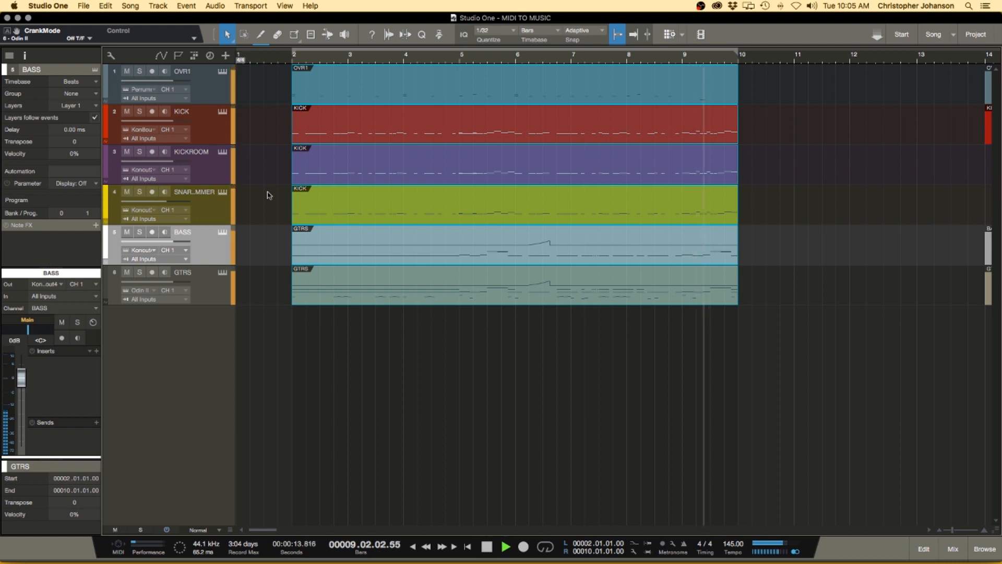
key("space")
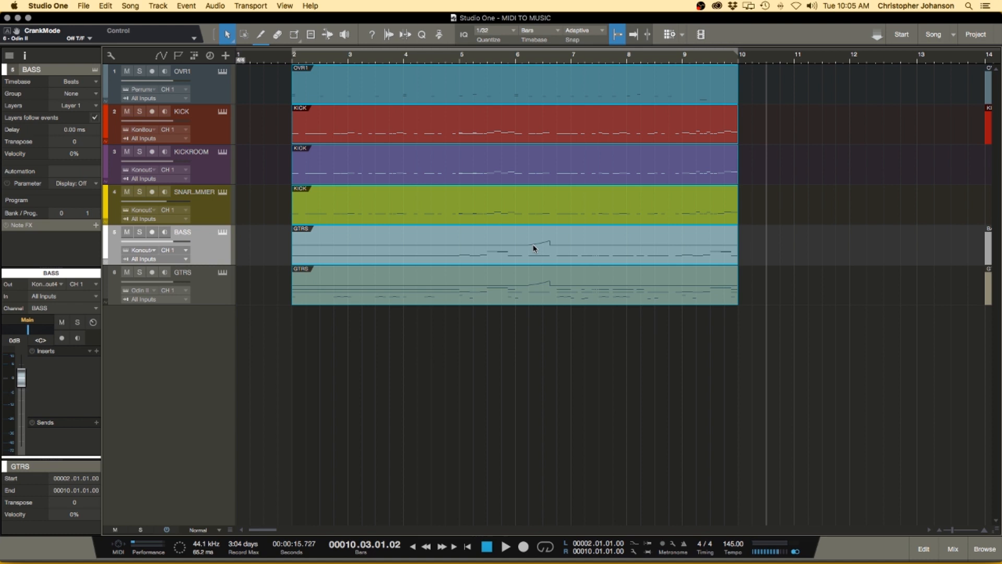
Deselect the parts and make OVR1 the selected track.
left_click(397, 379)
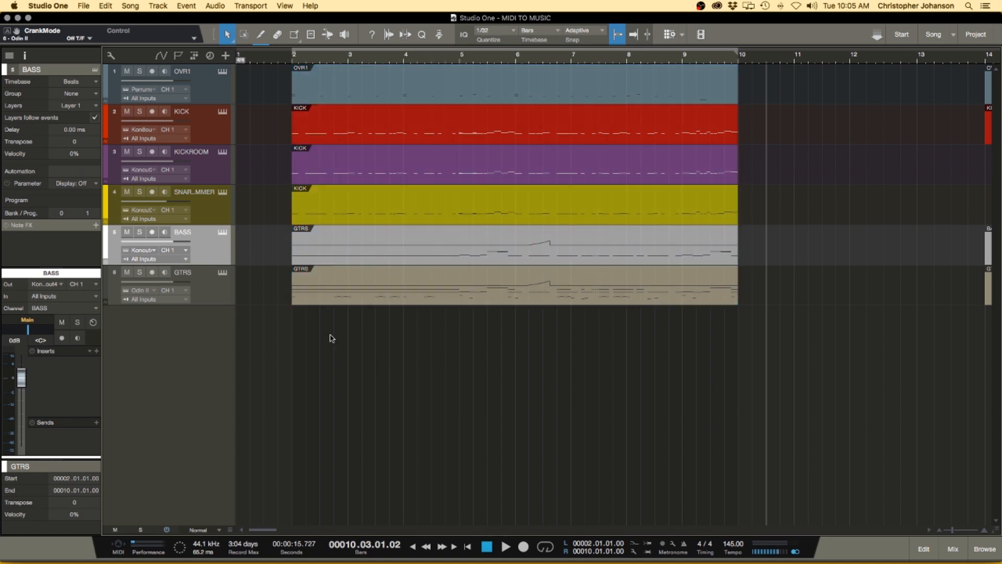
left_click(231, 289)
left_click(203, 136)
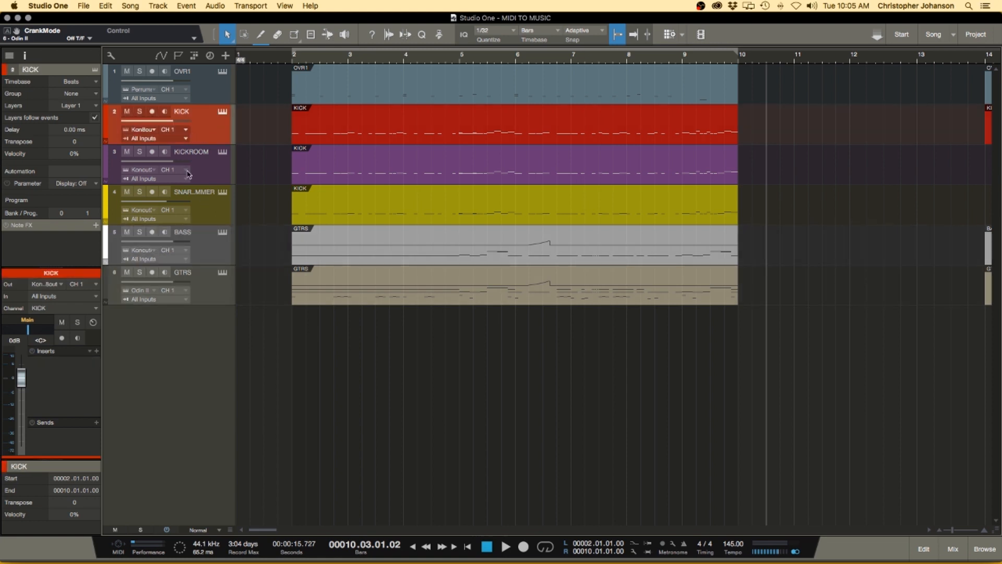
left_click(201, 96)
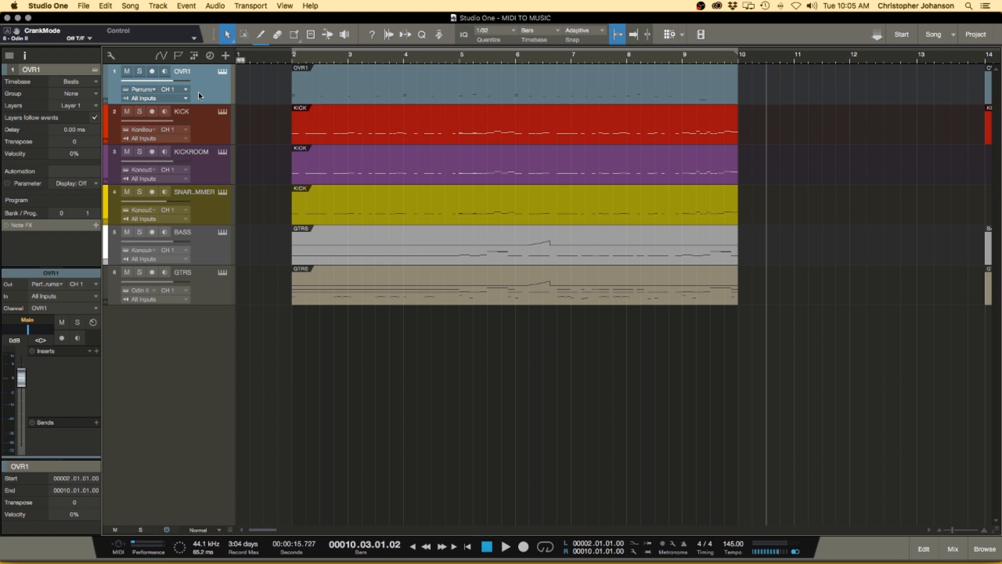